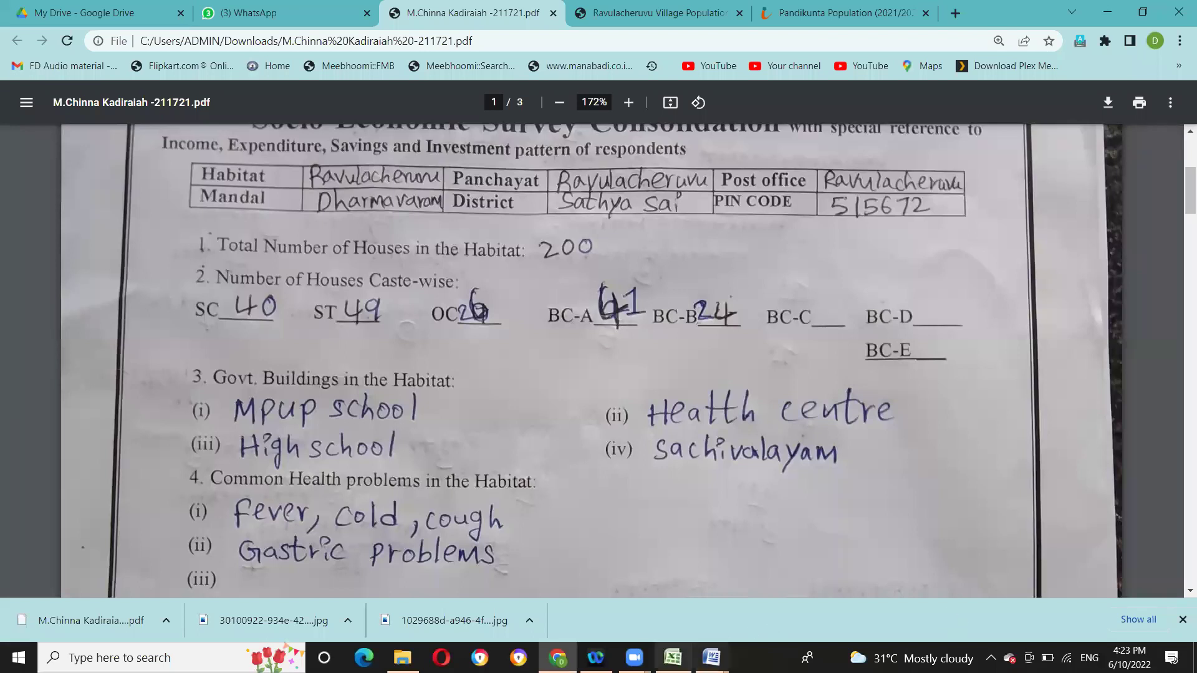
pyautogui.moveTo(672, 658)
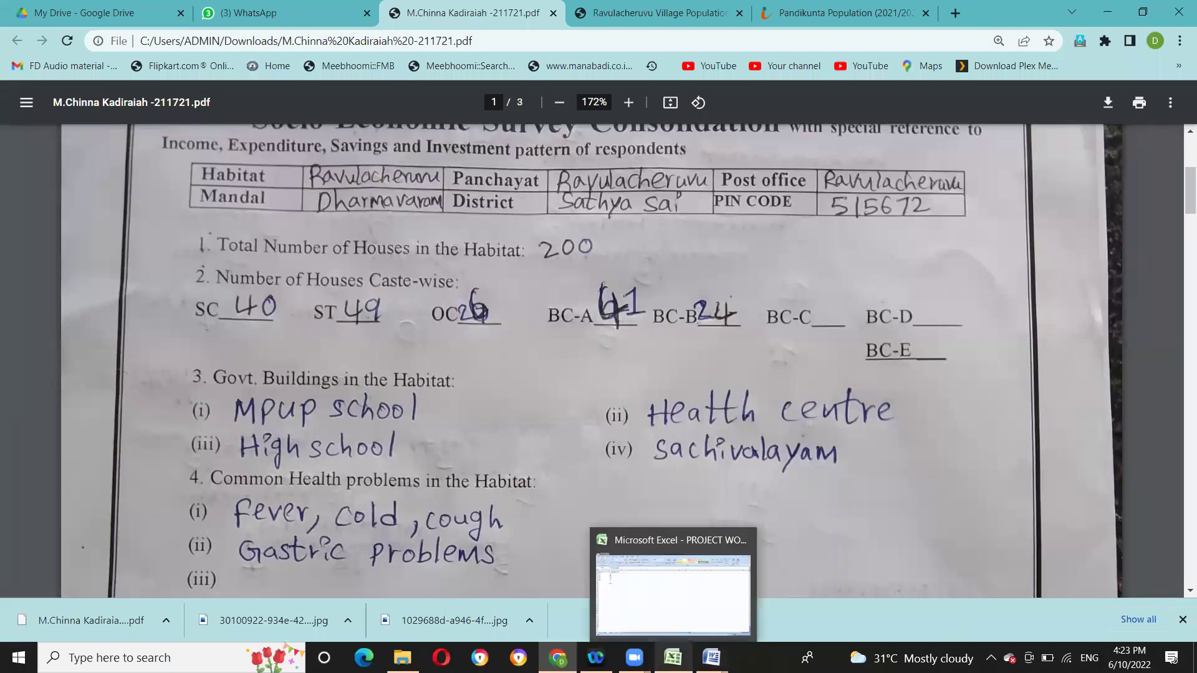
pyautogui.click(673, 592)
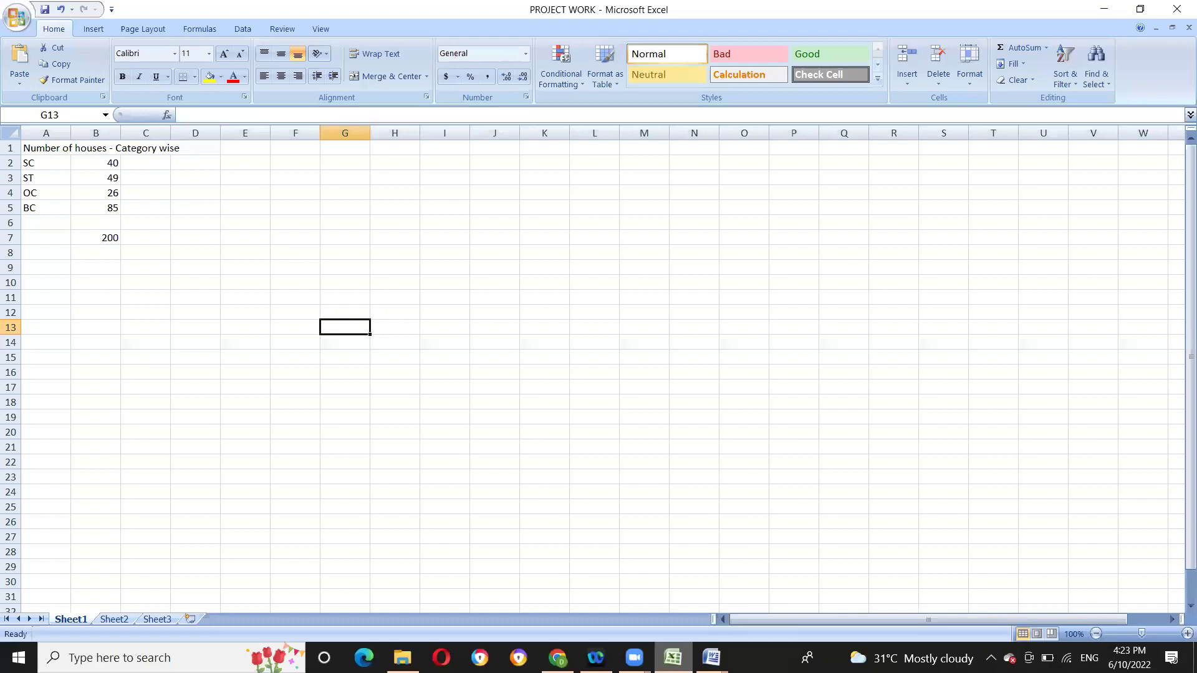
pyautogui.hotkey('alt', 'Tab')
pyautogui.hotkey('alt', 'Tab')
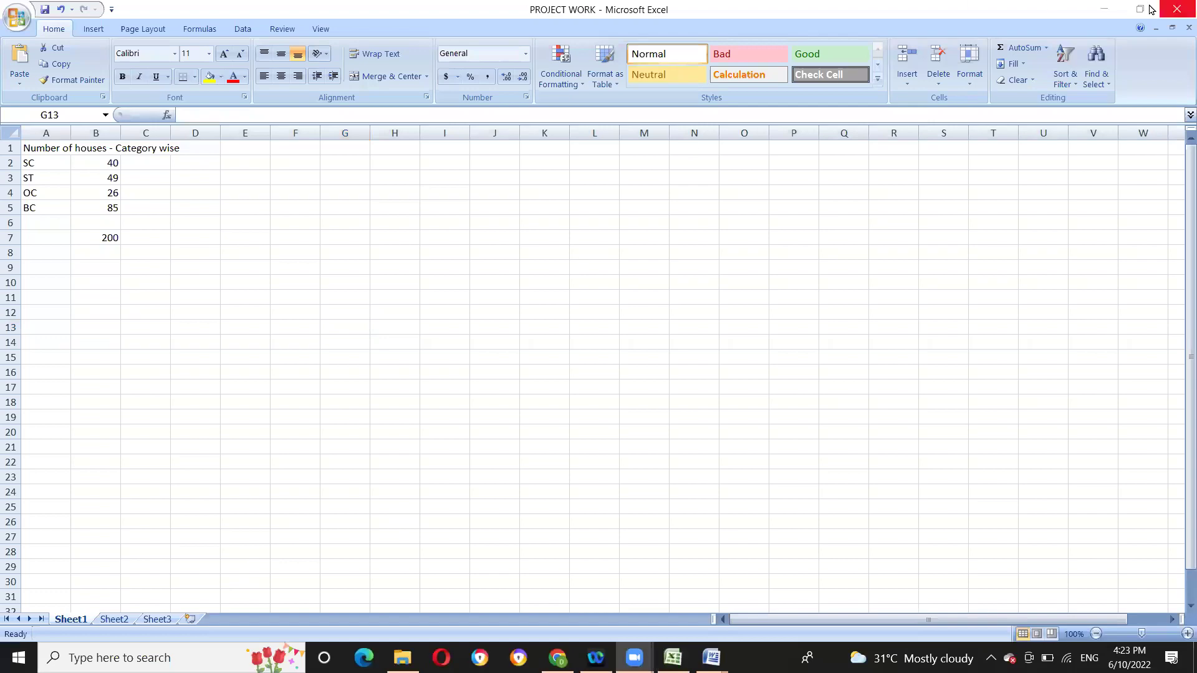
pyautogui.hotkey('alt', 'Tab')
# - Open a new blank workbook in Microsoft Office Excel 2007
pyautogui.click(143, 654)
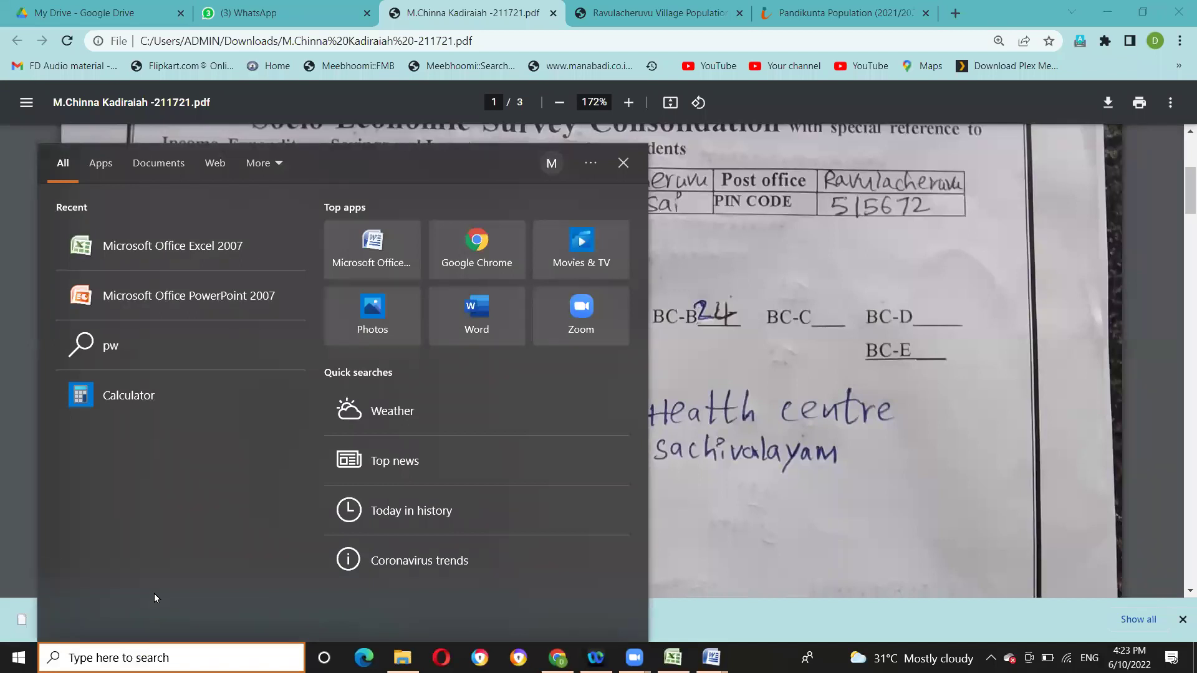
pyautogui.write('EXCEL')
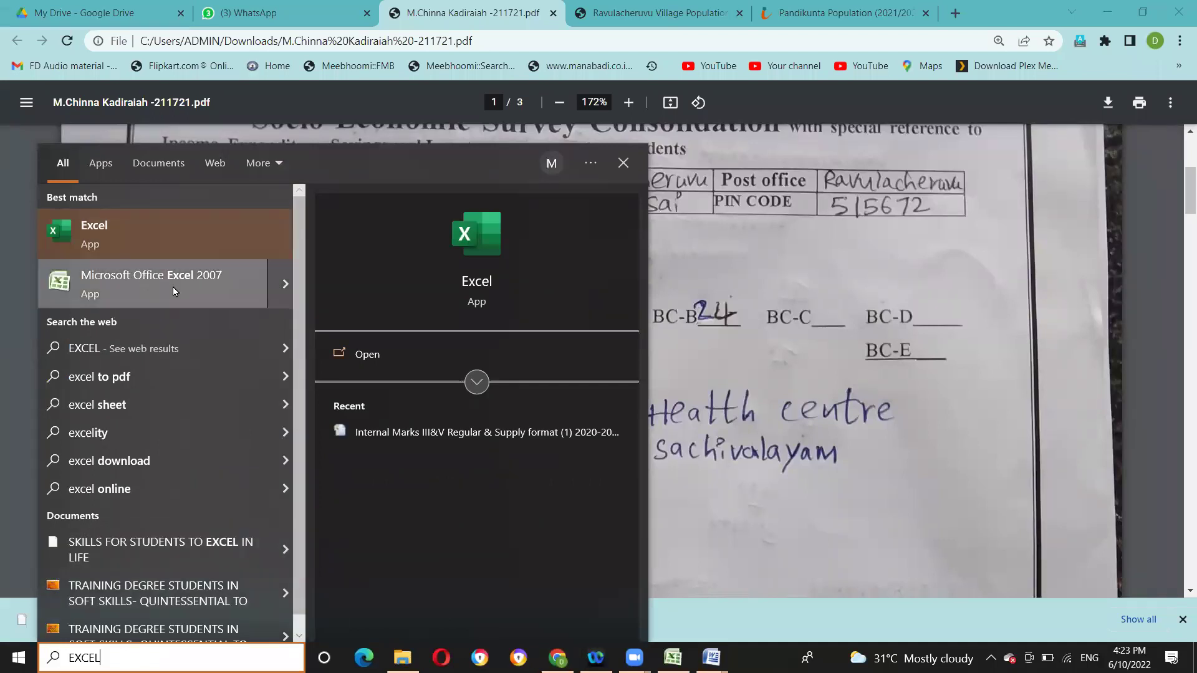
pyautogui.click(173, 289)
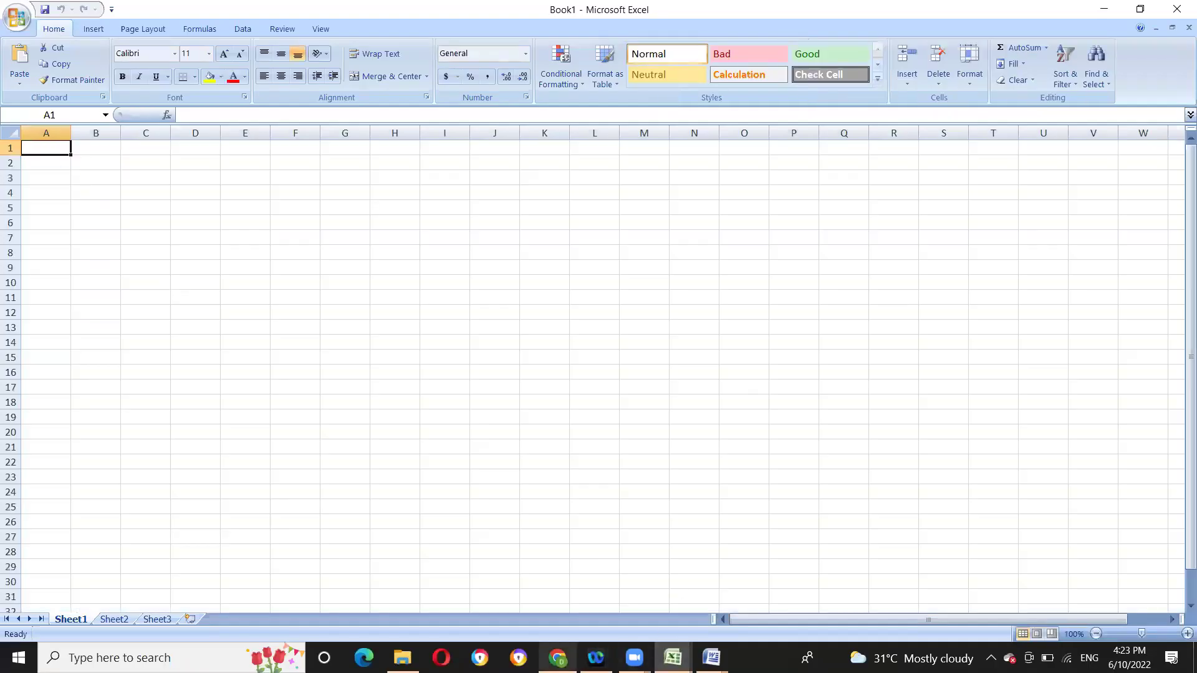
# - Check the survey PDF in the browser, return to Book1 and enter "Number of" in cell A1
pyautogui.click(558, 658)
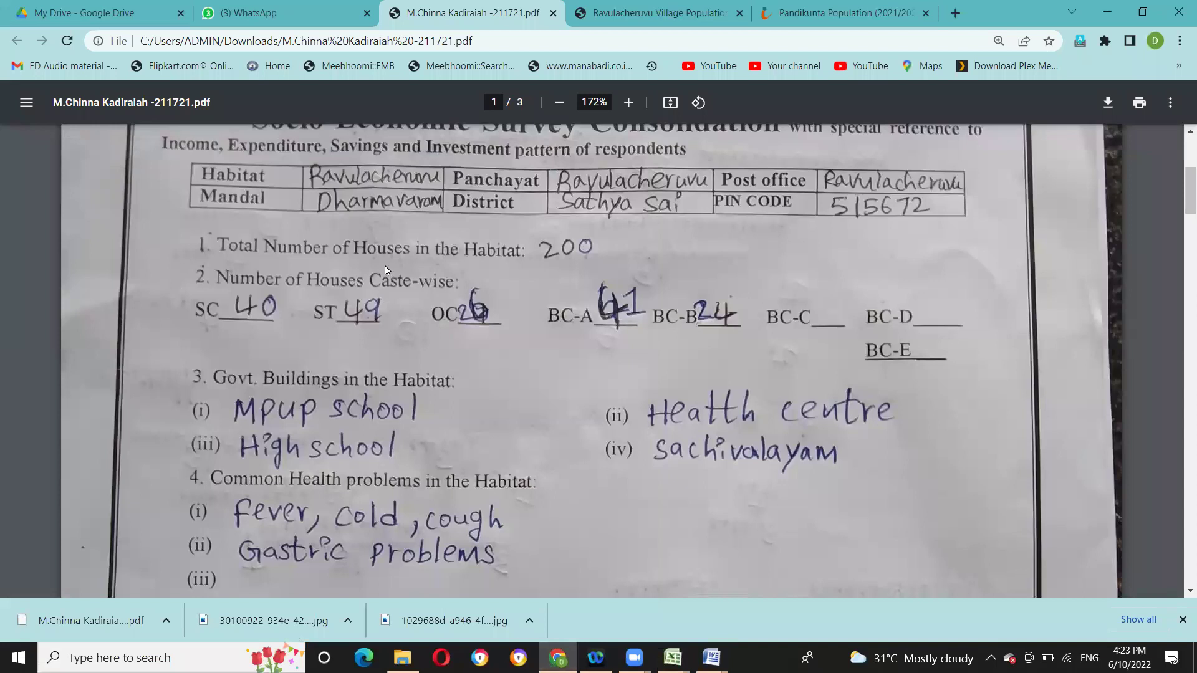
pyautogui.moveTo(673, 658)
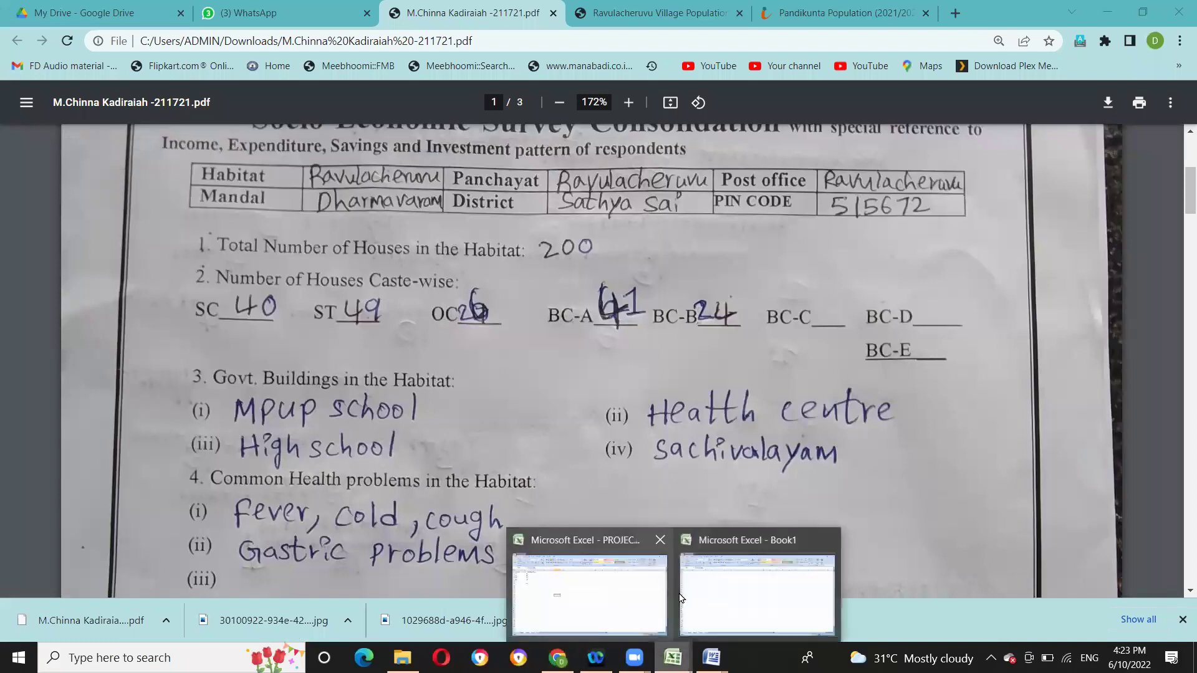
pyautogui.click(765, 599)
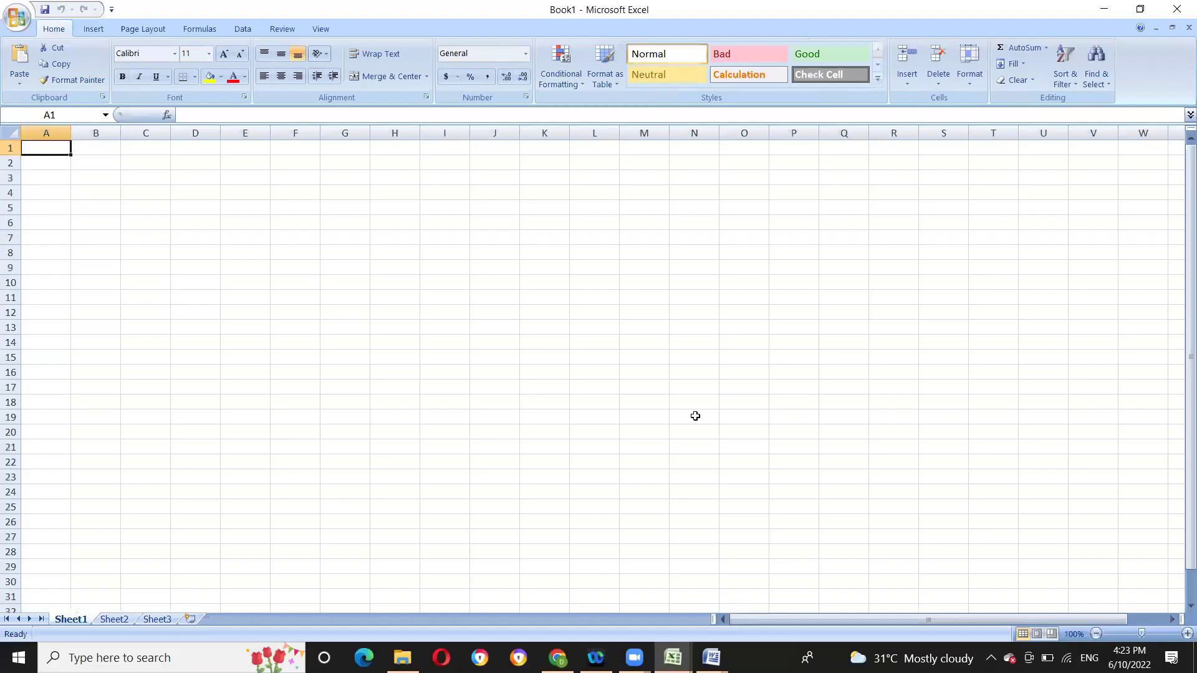
pyautogui.write('Number of')
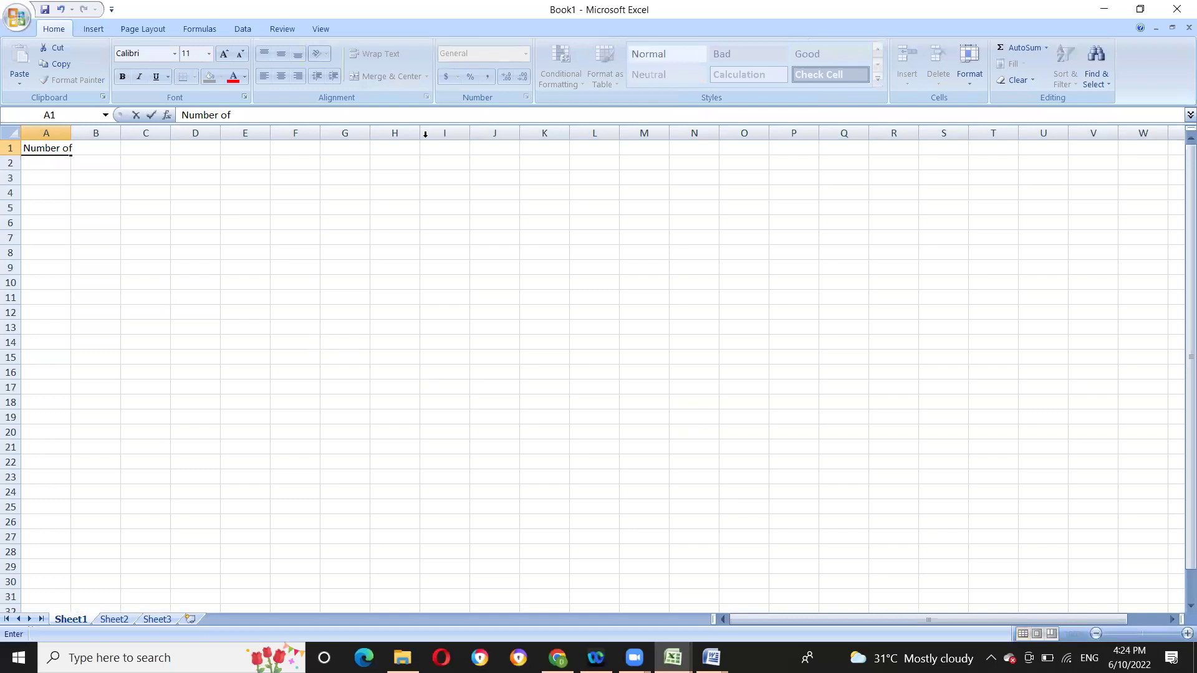
# - Set the worksheet's zoom magnification to 200%
pyautogui.click(321, 30)
pyautogui.click(256, 203)
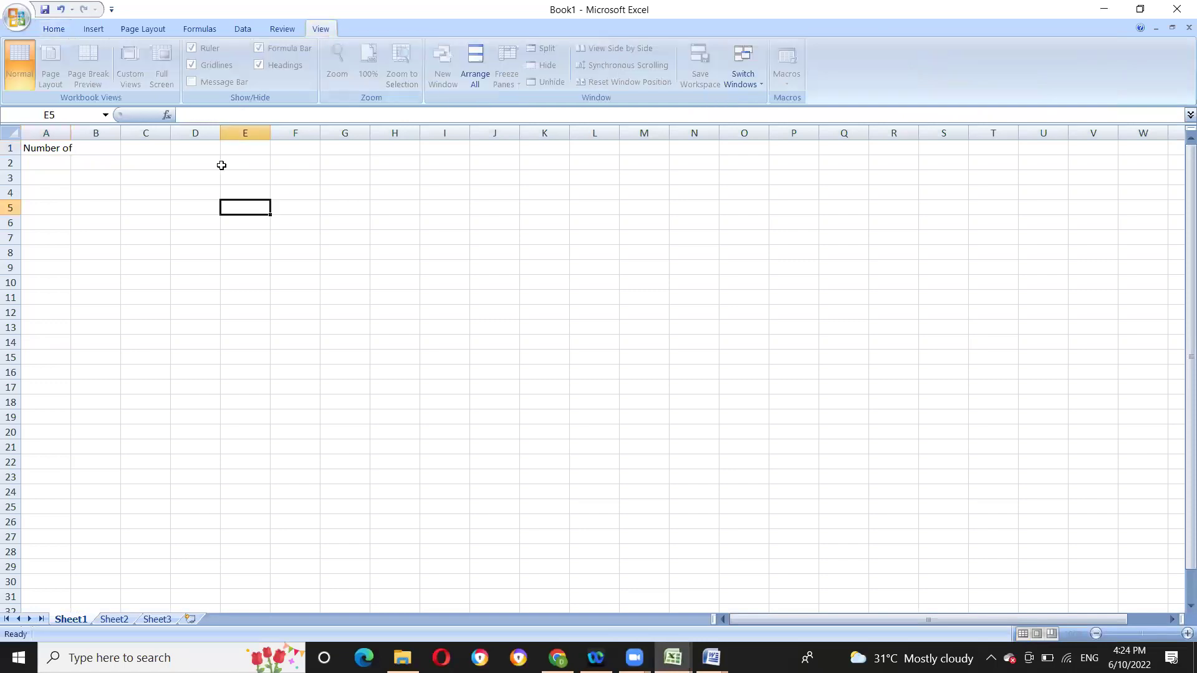
pyautogui.click(340, 66)
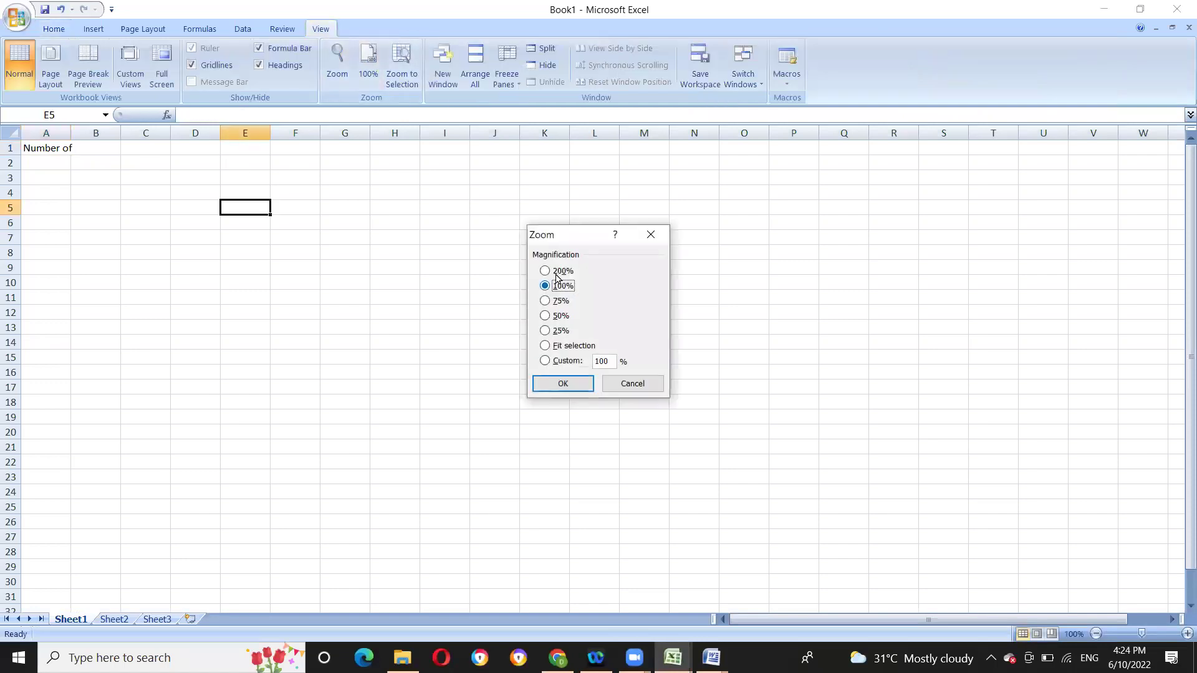
pyautogui.hotkey('alt', '2')
pyautogui.click(563, 383)
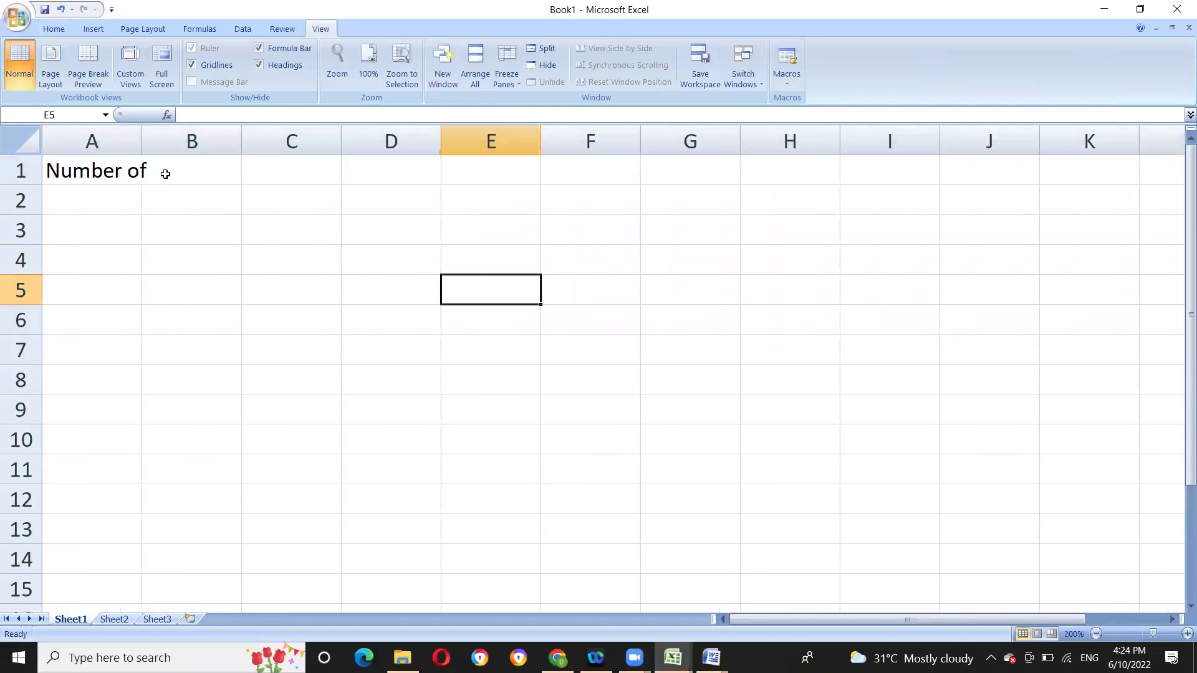
# - Complete the heading in cell A1 so that it reads "Number of houses"
pyautogui.press('Left')
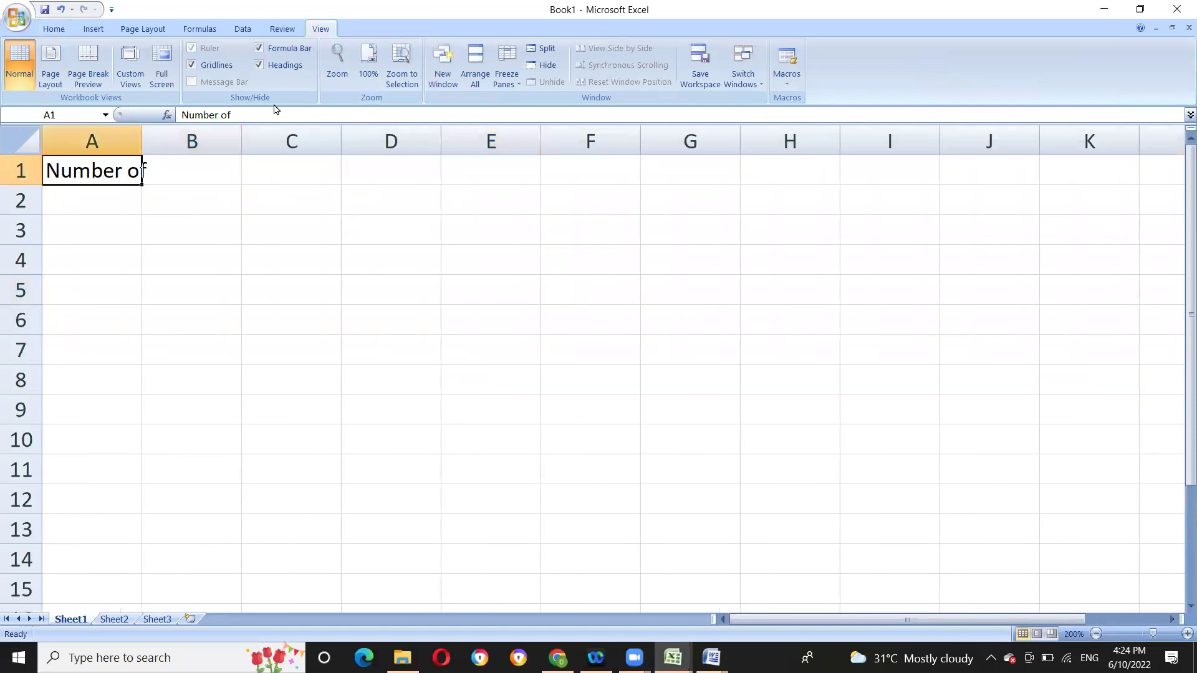
pyautogui.click(271, 108)
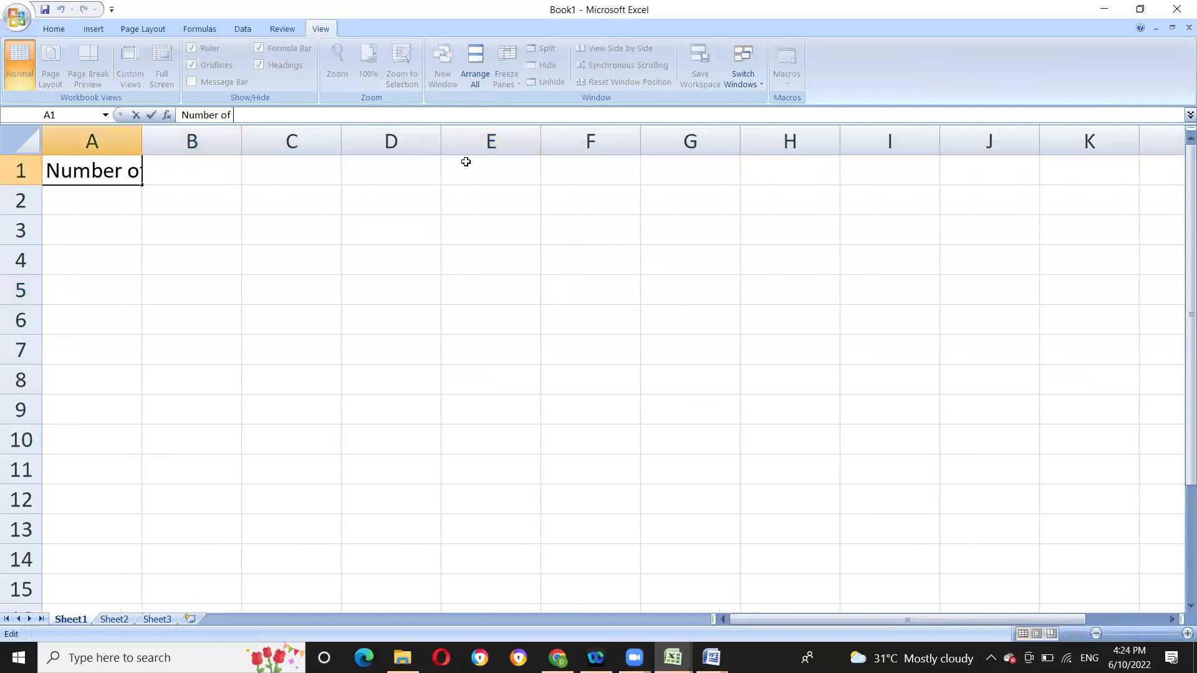
pyautogui.write('houses')
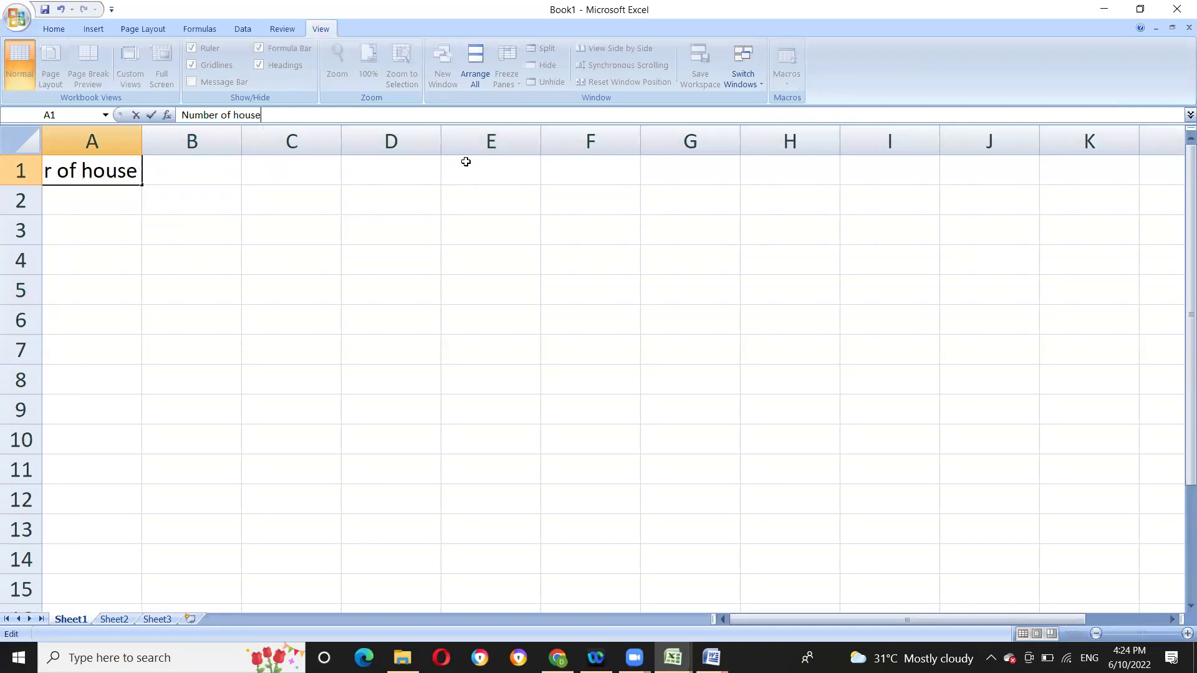
pyautogui.click(292, 320)
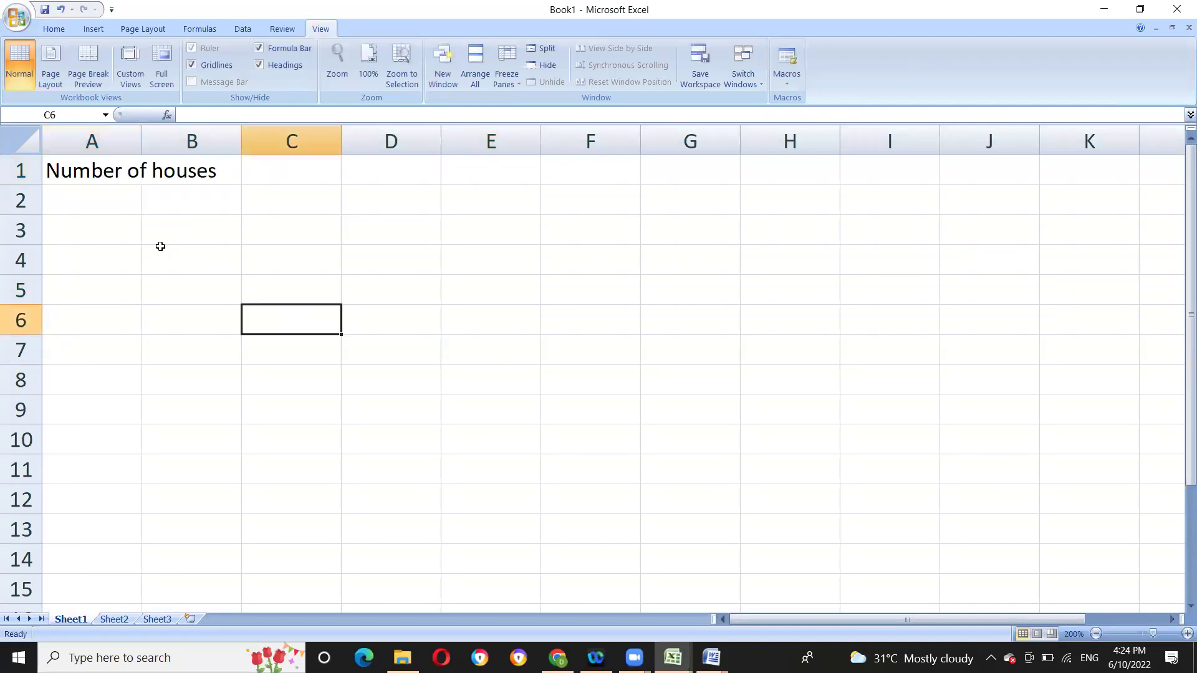
# - Consult the survey PDF for the house categories and enter the lowercase labels sc and st in cells A2 and A3
pyautogui.click(71, 210)
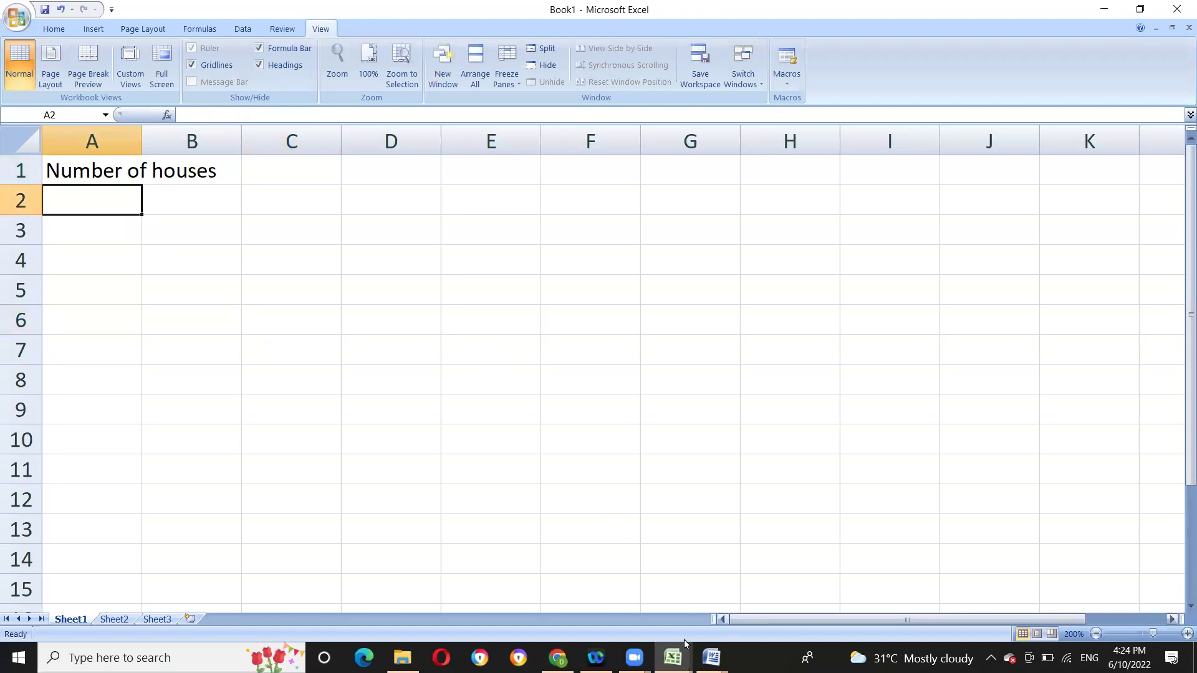
pyautogui.click(558, 658)
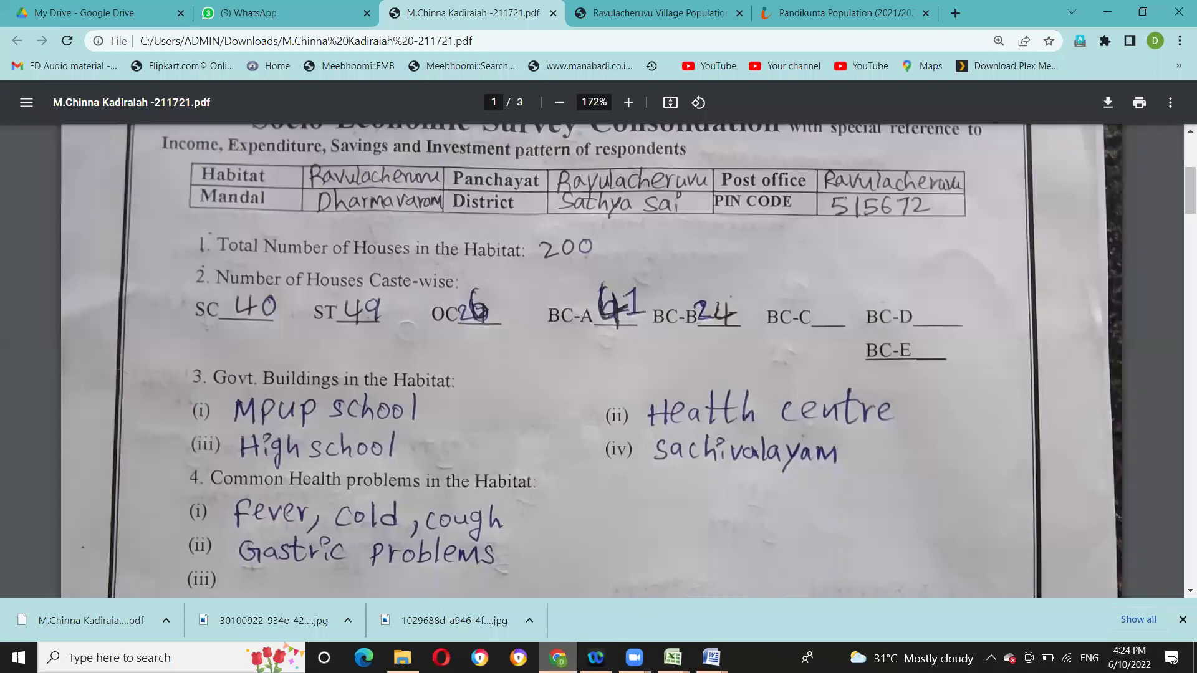
pyautogui.click(673, 658)
pyautogui.write('sc')
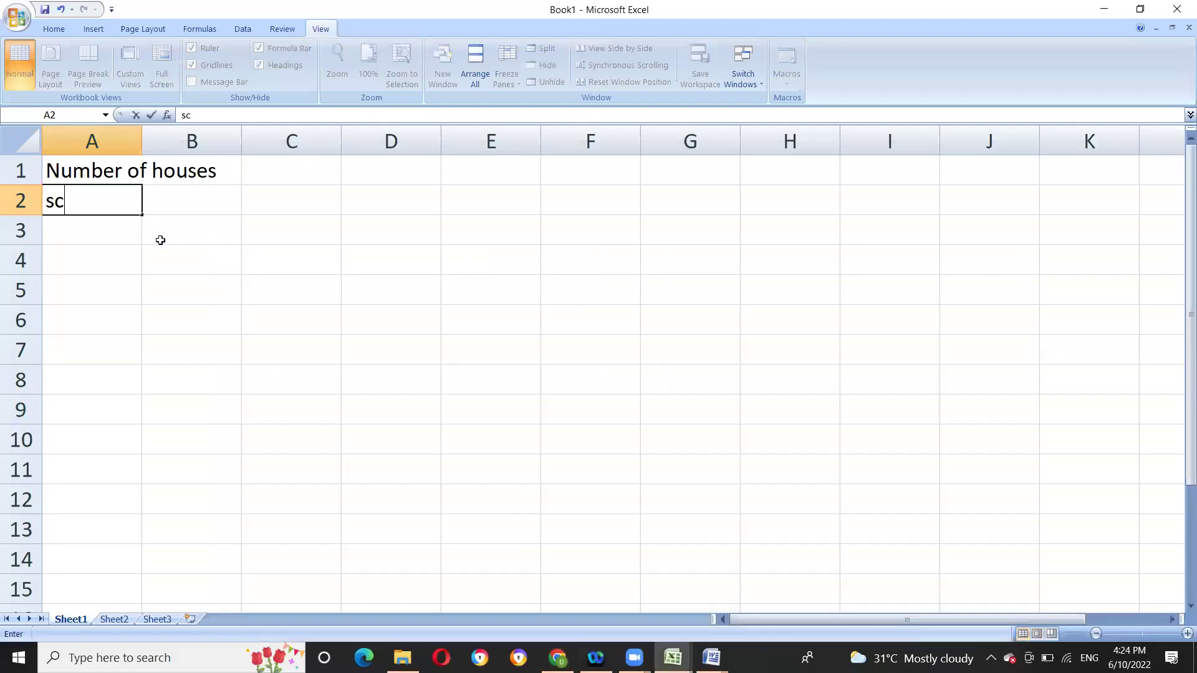
pyautogui.press('Return')
pyautogui.write('sc')
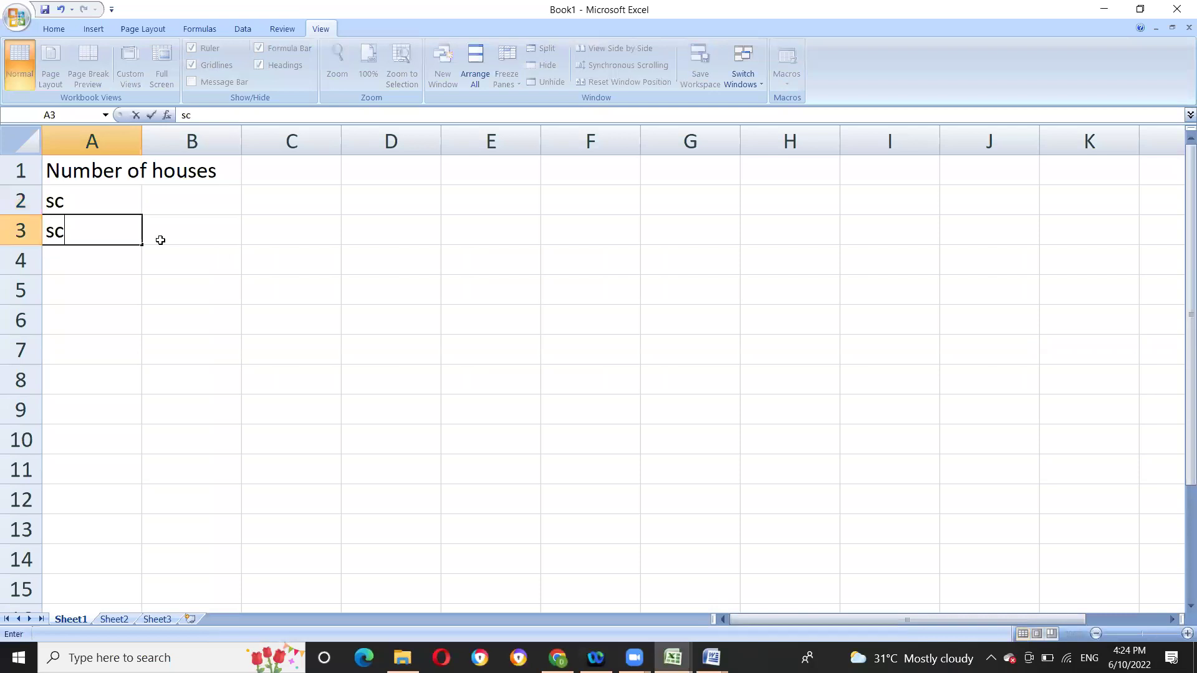
pyautogui.write('t')
pyautogui.press('Return')
pyautogui.write('o')
pyautogui.press('BackSpace')
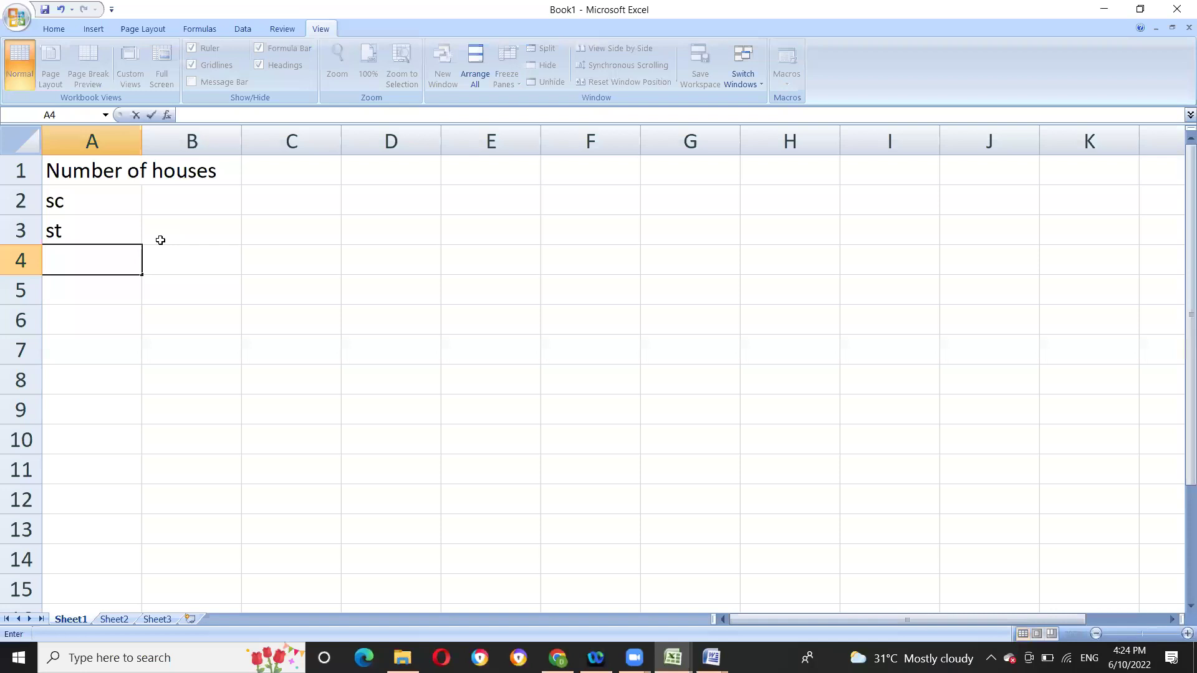
# - Replace the labels in cells A2 and A3 with SC and ST in capitals
pyautogui.press('Up')
pyautogui.press('Up')
pyautogui.press('Up')
pyautogui.press('Down')
pyautogui.write('SC')
pyautogui.press('Return')
pyautogui.write('SGT')
pyautogui.press('Return')
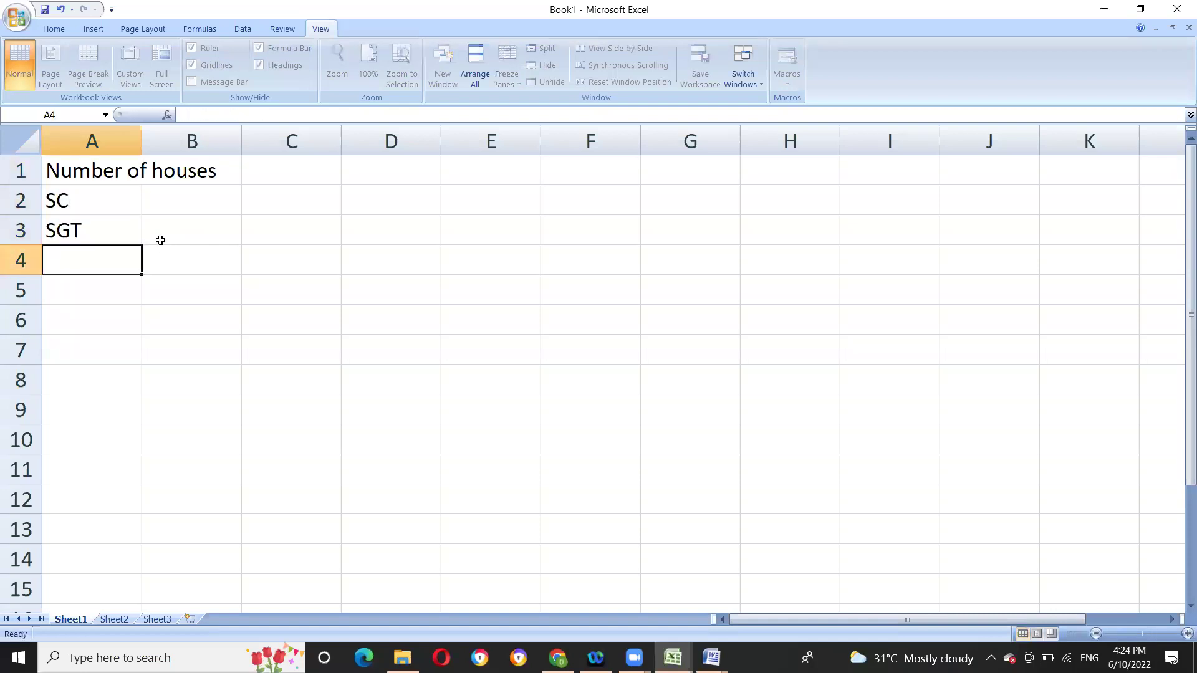
pyautogui.press('Up')
pyautogui.write('ST')
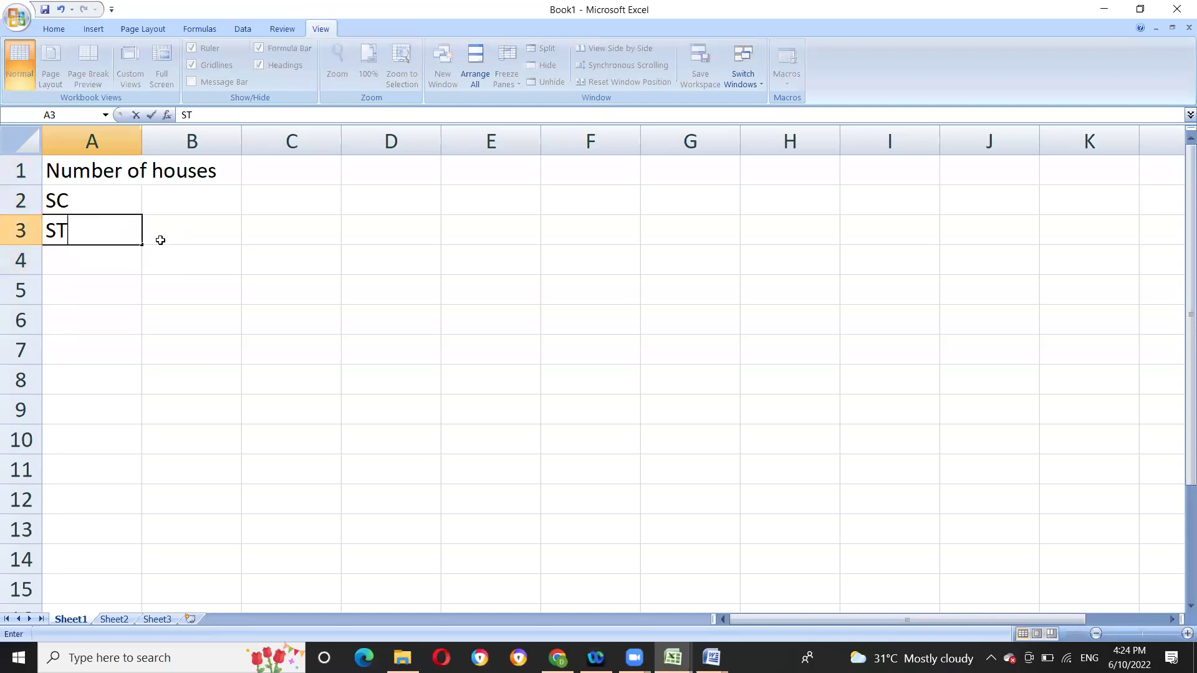
pyautogui.press('Return')
# - Add the category labels OC and BC in cells A4 and A5
pyautogui.write('OC')
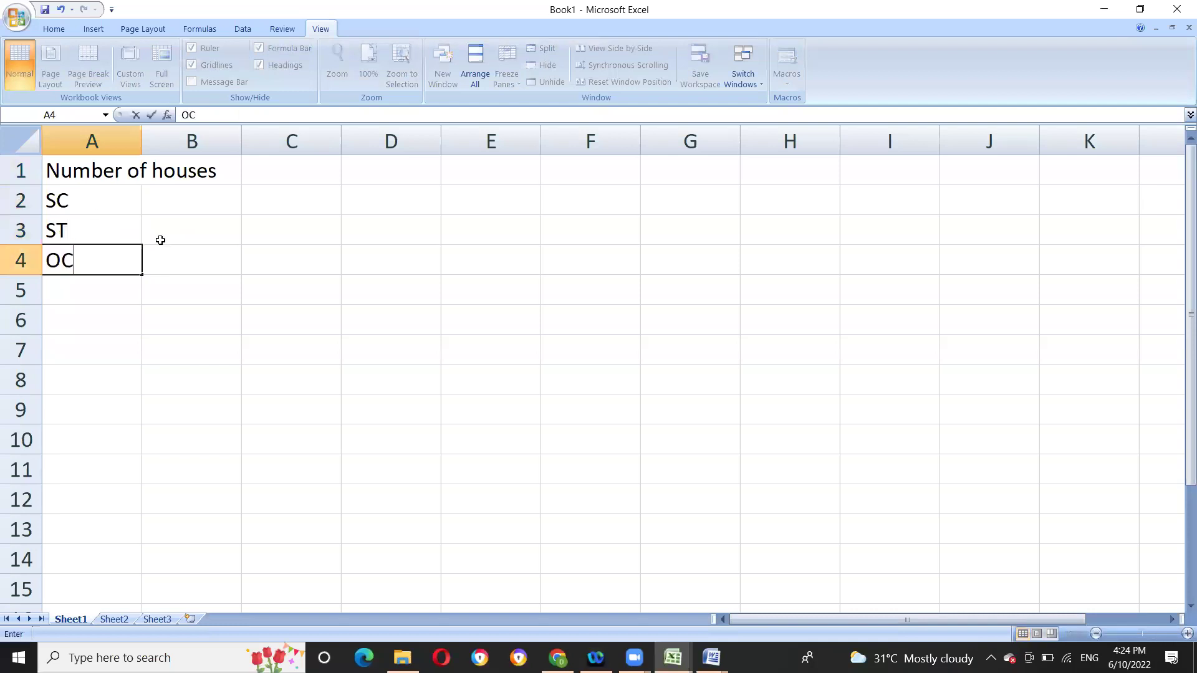
pyautogui.press('Return')
pyautogui.write('BC')
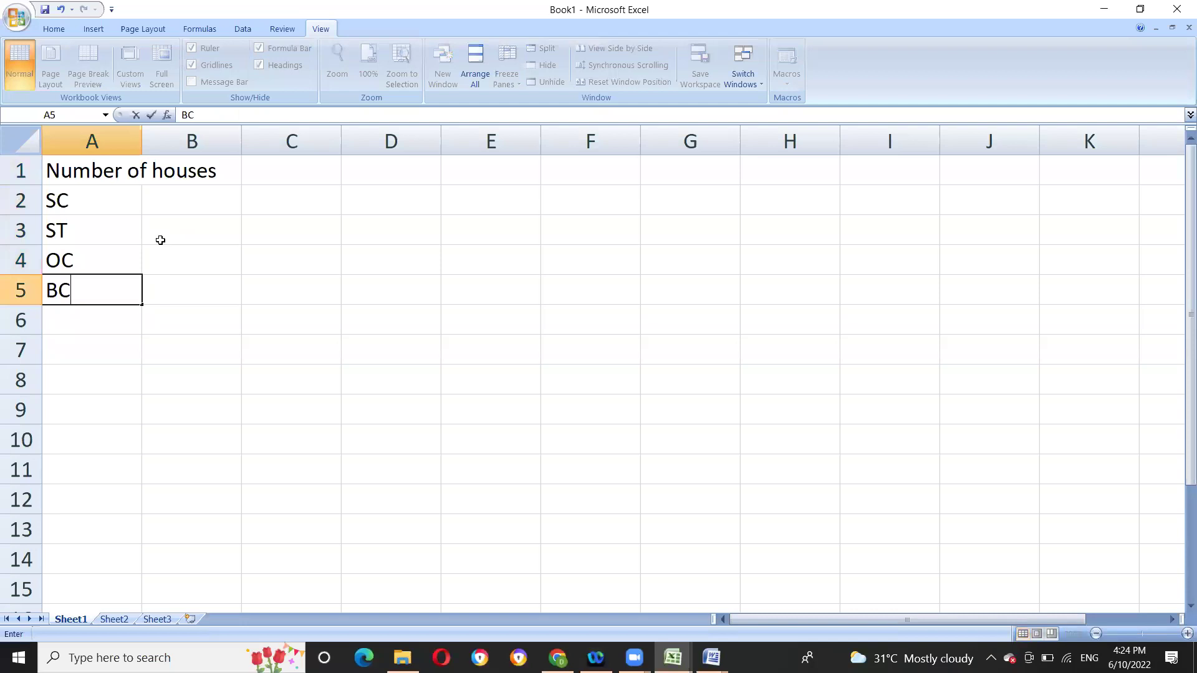
pyautogui.click(187, 375)
# - Enter the house counts 40 for SC, 49 for ST, 26 for OC and 85 for BC in cells B2 to B5
pyautogui.click(186, 209)
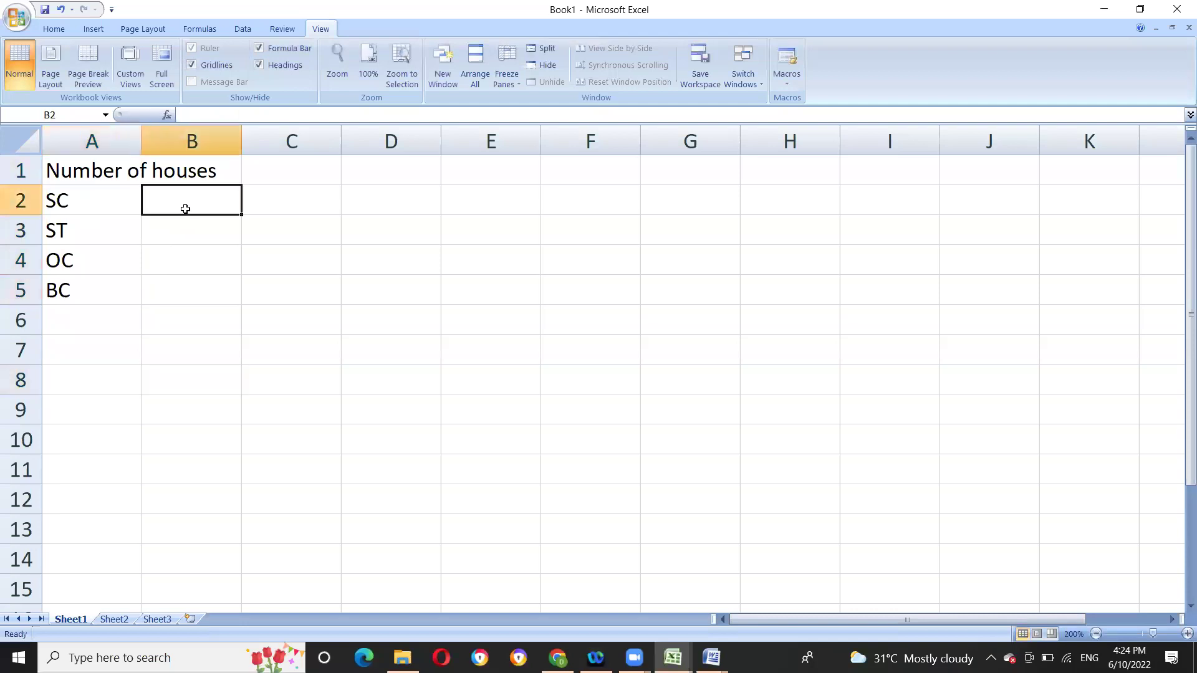
pyautogui.write('4')
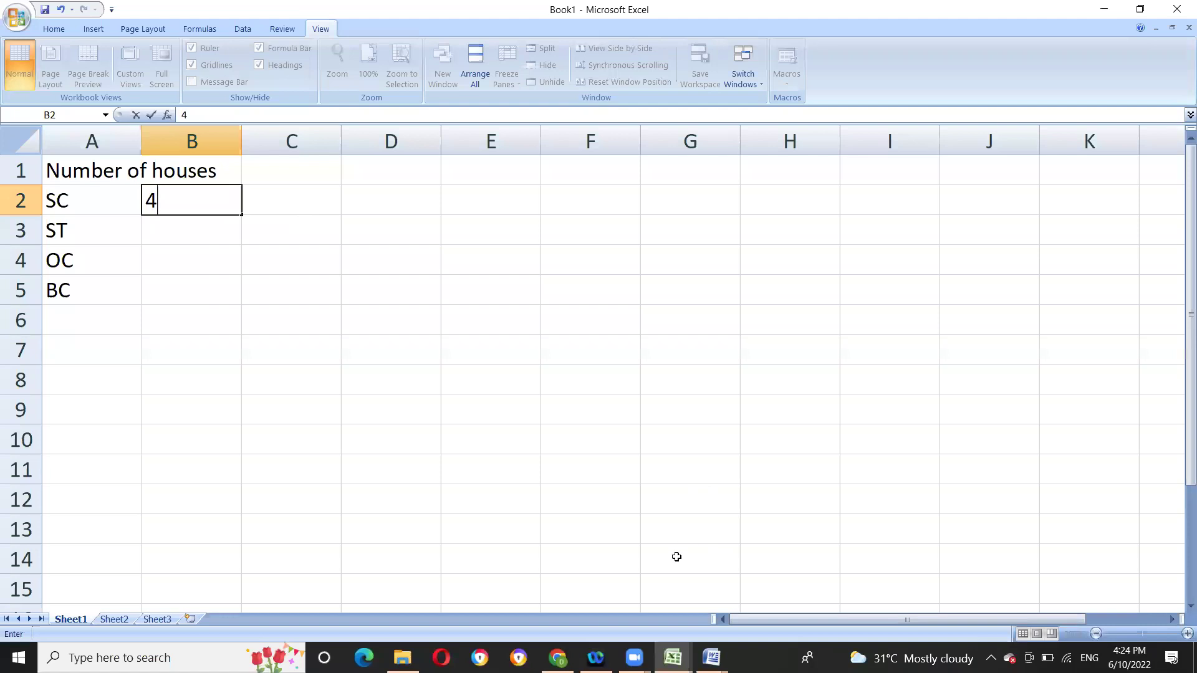
pyautogui.write('0')
pyautogui.click(182, 222)
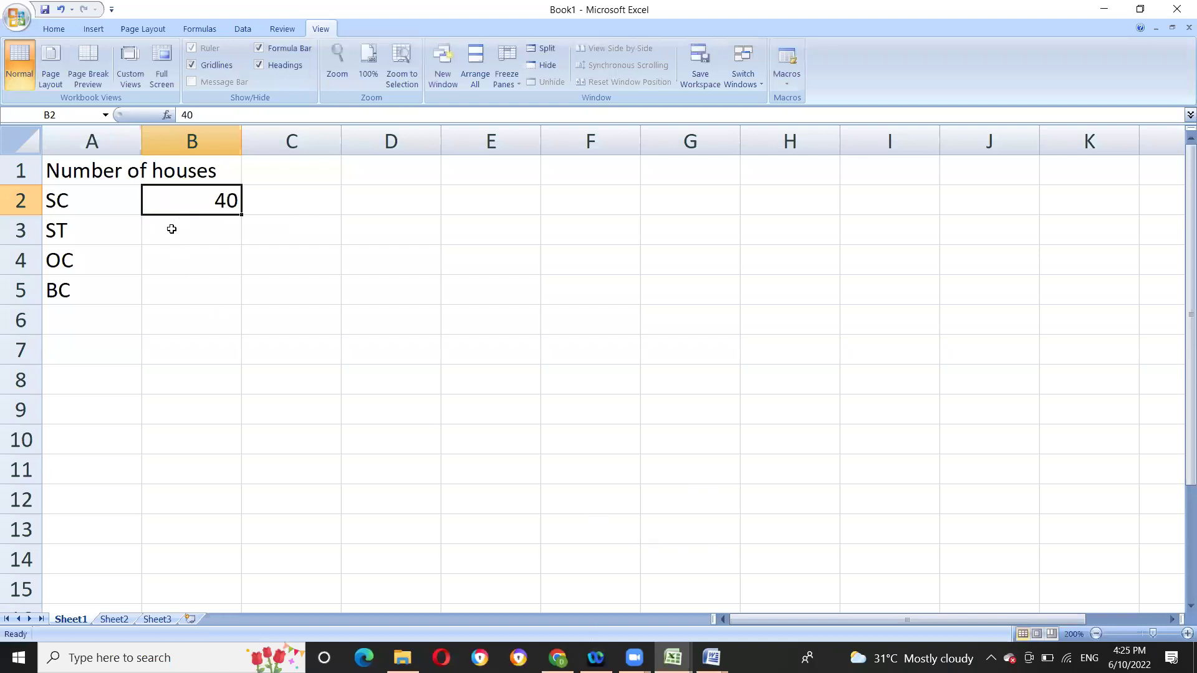
pyautogui.write('49')
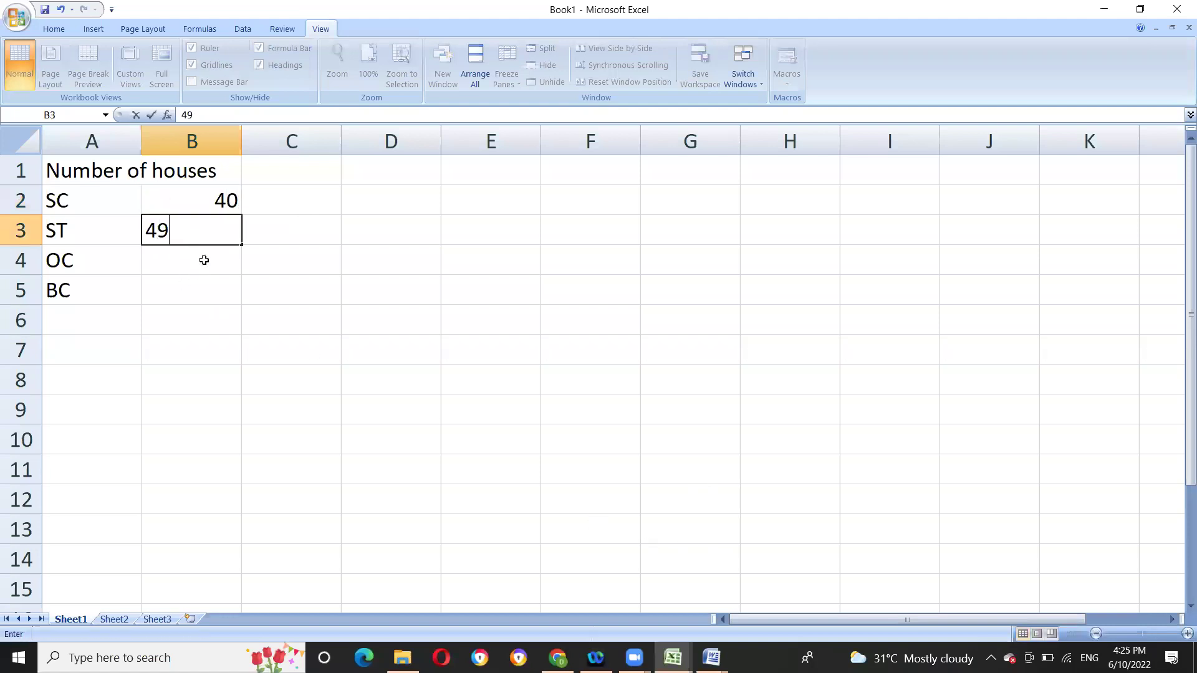
pyautogui.click(204, 259)
pyautogui.write('26')
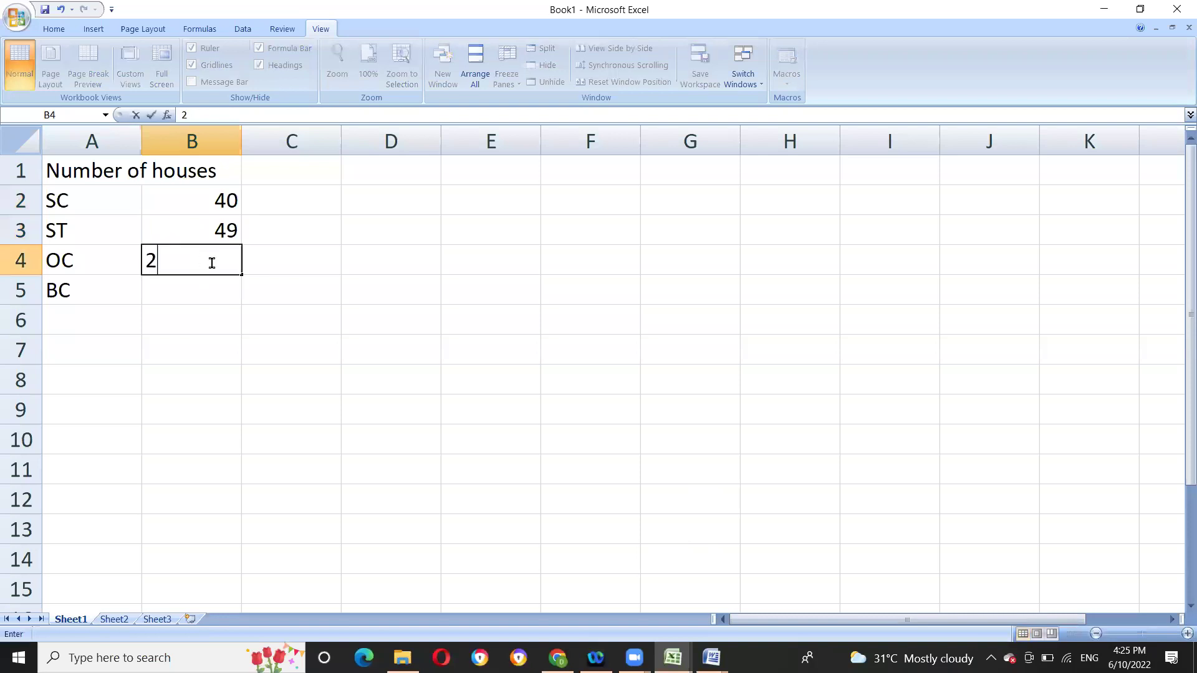
pyautogui.click(212, 291)
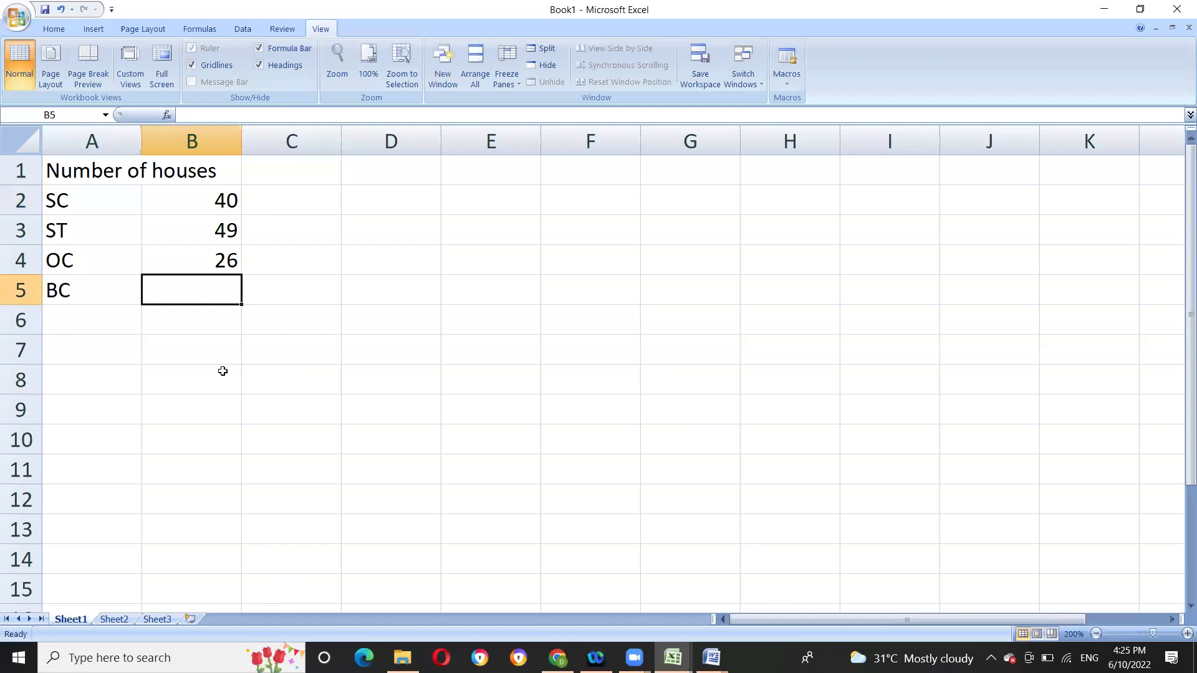
pyautogui.write('85')
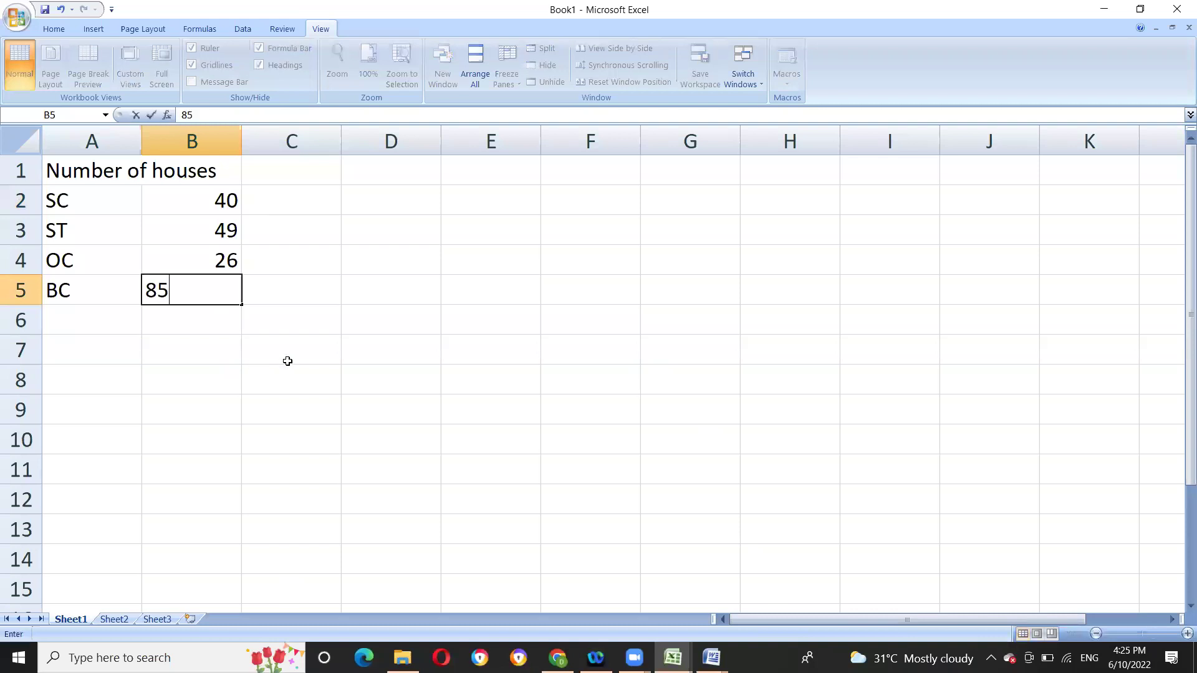
pyautogui.click(289, 359)
# - Total the house counts in B2:B5 with AutoSum, placing =SUM(B2:B5) in cell B6
pyautogui.moveTo(213, 207); pyautogui.dragTo(204, 288)
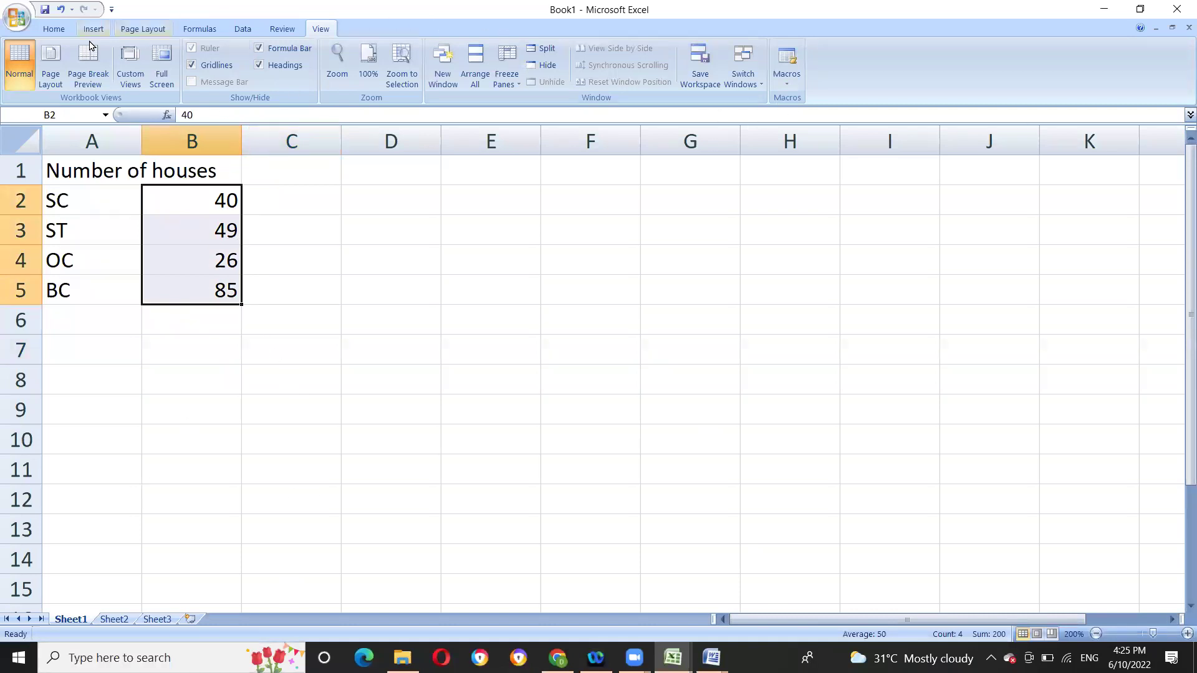
pyautogui.click(54, 29)
pyautogui.click(1012, 53)
pyautogui.click(590, 380)
pyautogui.click(187, 318)
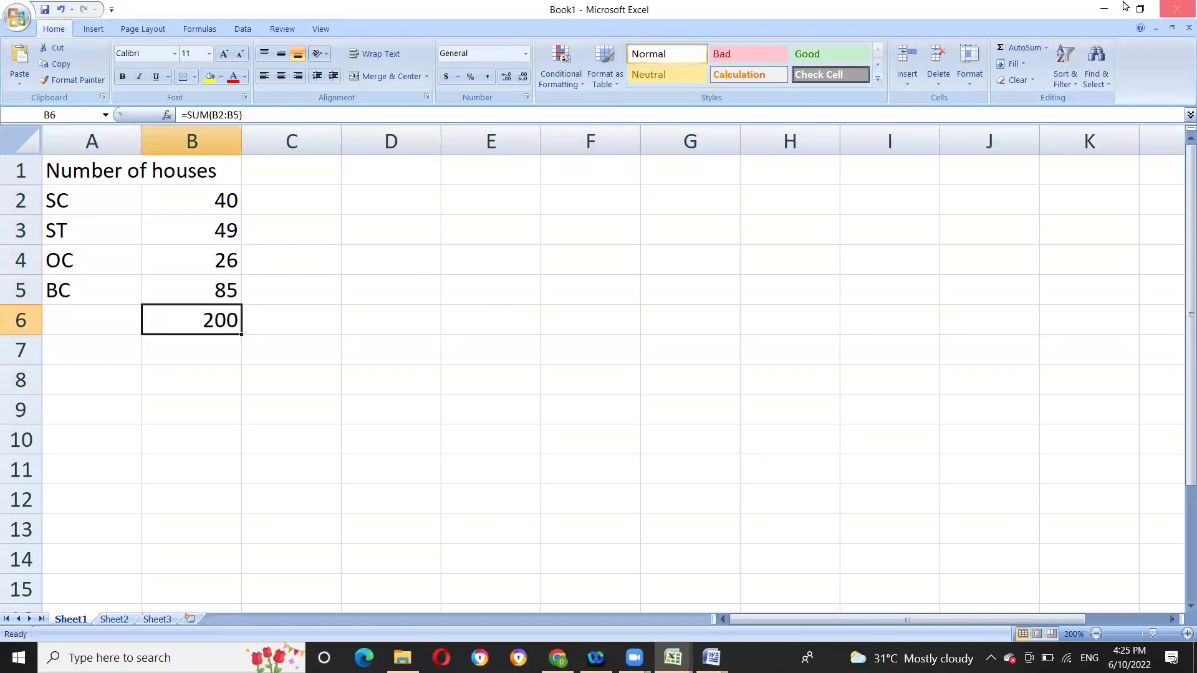
# - Clear the total from cell B6 below the house counts
pyautogui.click(244, 368)
pyautogui.click(192, 318)
pyautogui.press('Delete')
pyautogui.click(446, 359)
pyautogui.moveTo(58, 198); pyautogui.dragTo(187, 290)
pyautogui.moveTo(62, 170); pyautogui.dragTo(237, 289)
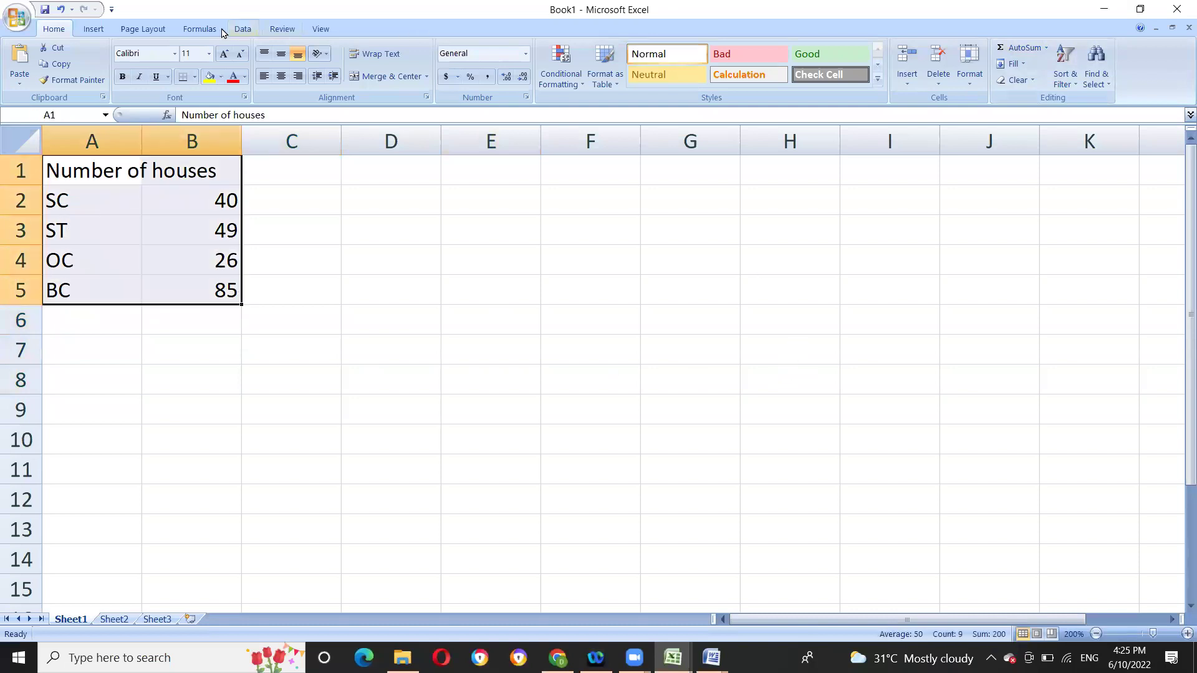
pyautogui.click(199, 30)
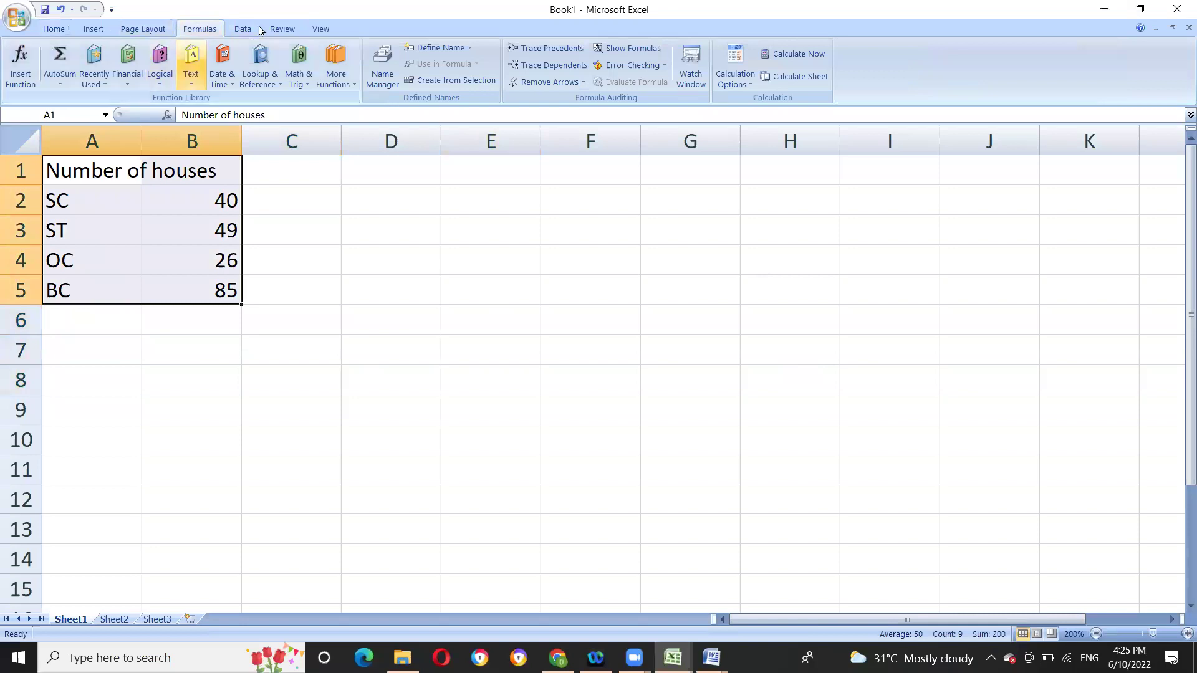
pyautogui.click(237, 30)
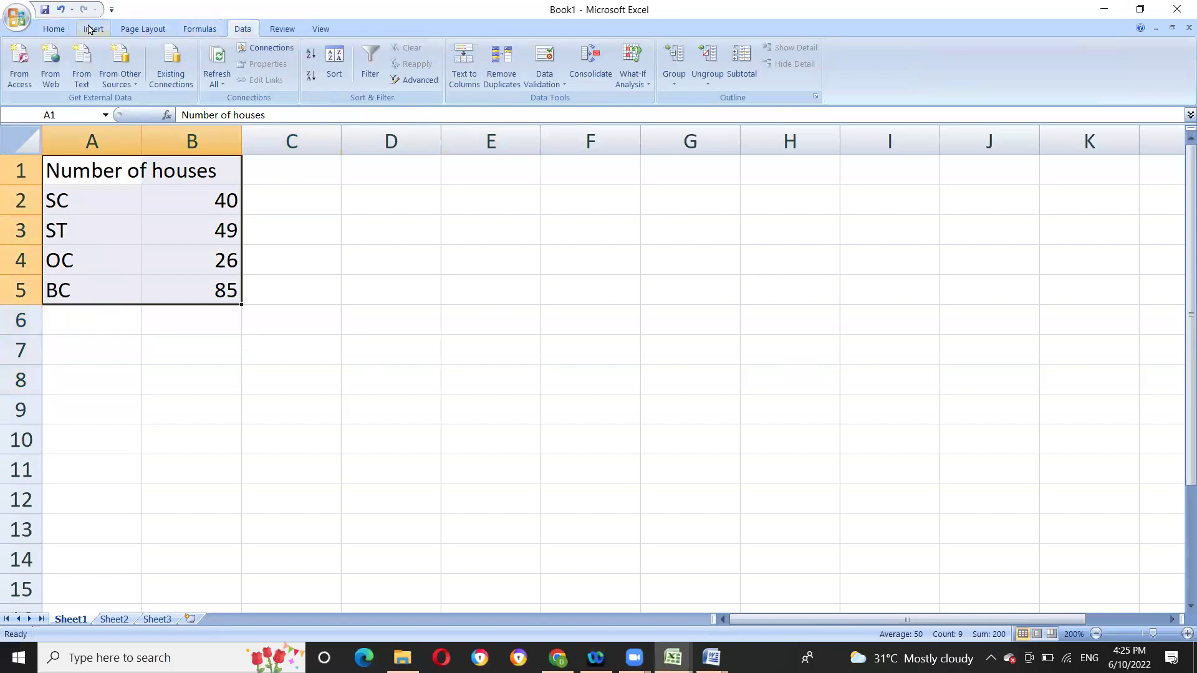
pyautogui.click(92, 29)
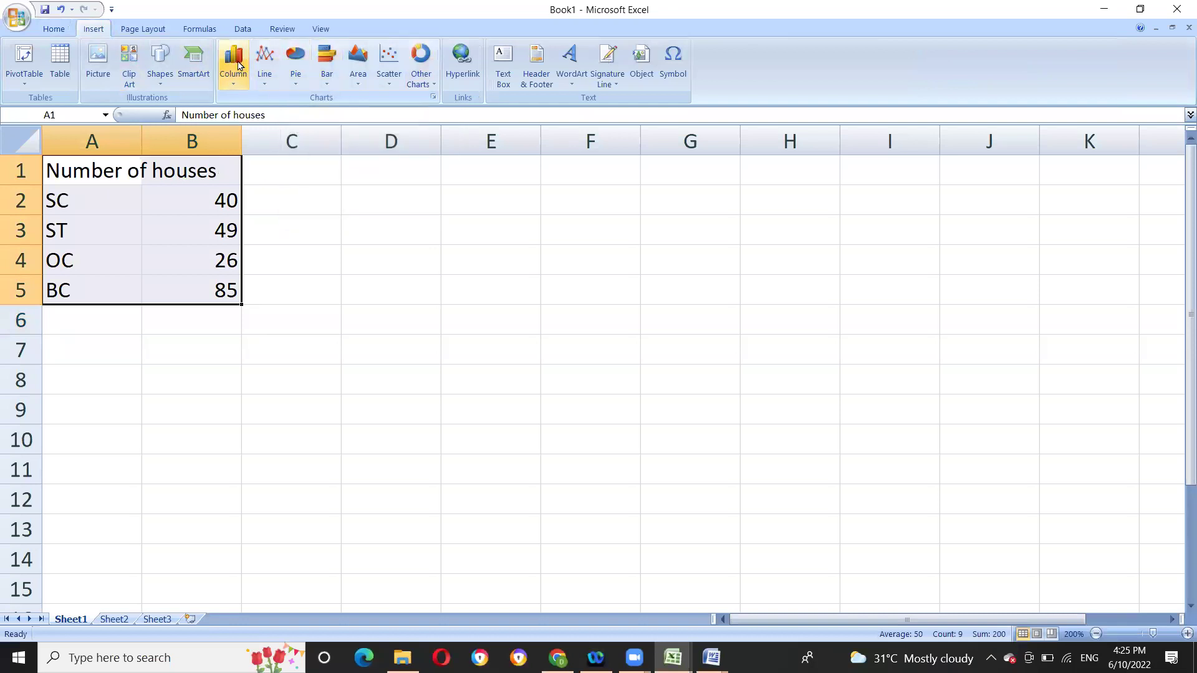
pyautogui.click(282, 28)
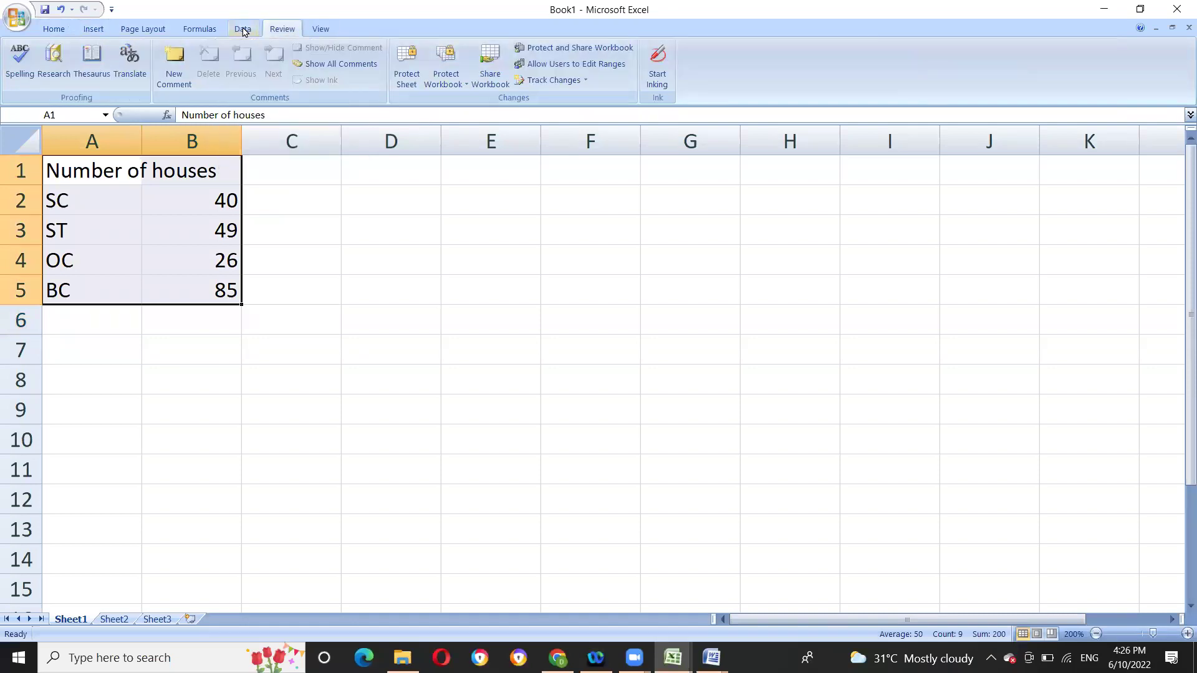
# - Set a custom worksheet zoom of 300%
pyautogui.click(319, 29)
pyautogui.click(337, 63)
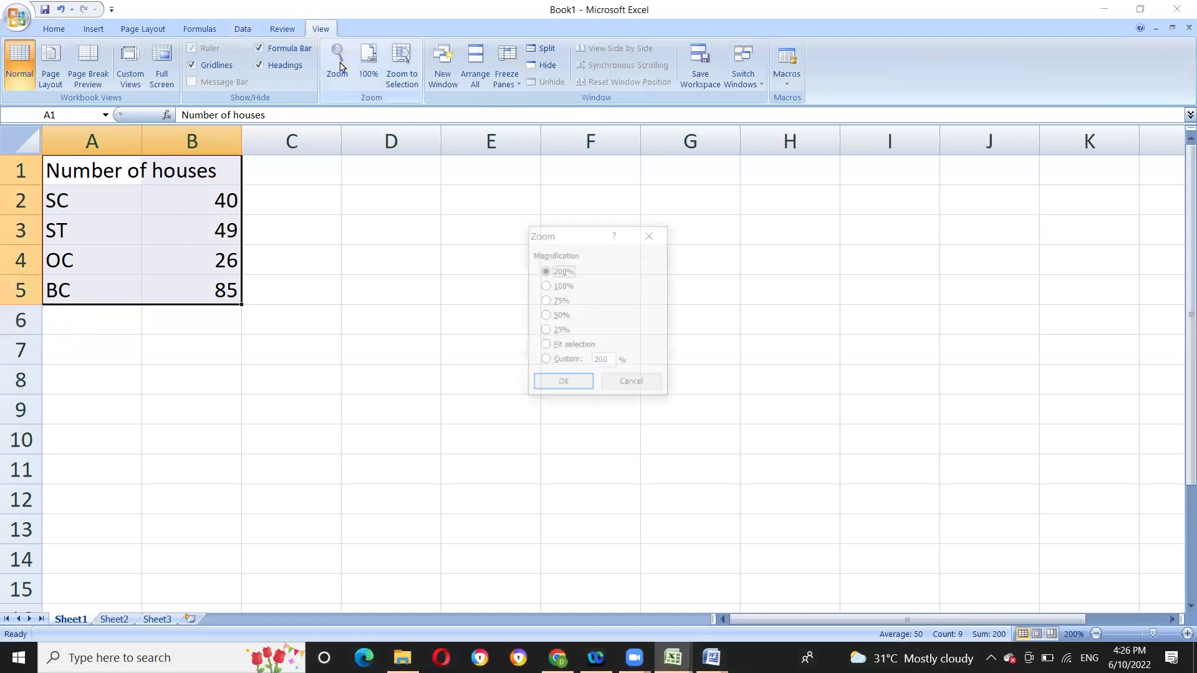
pyautogui.click(610, 359)
pyautogui.doubleClick(608, 361)
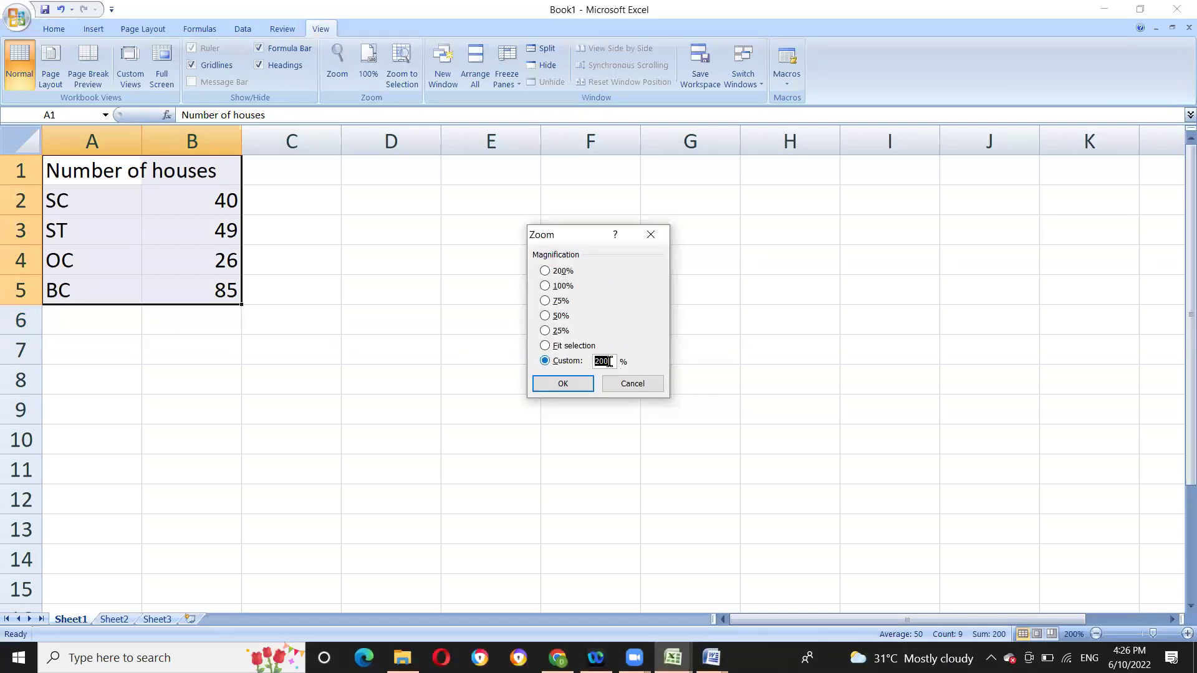
pyautogui.write('300')
pyautogui.click(563, 384)
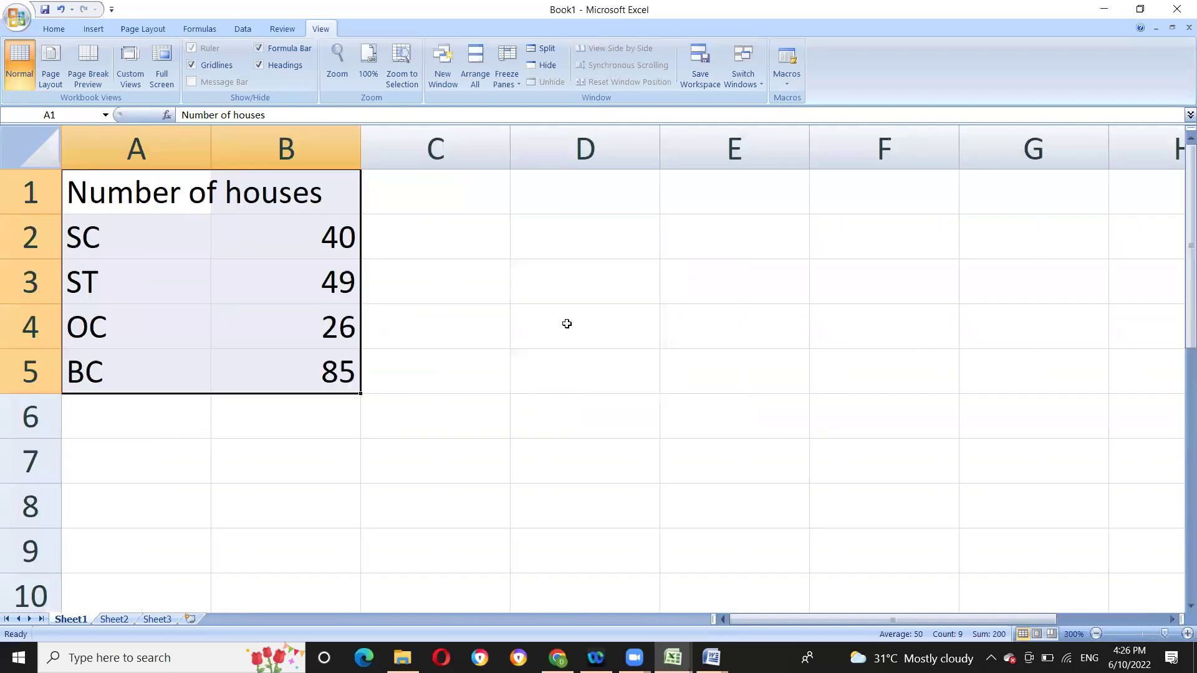
# - Insert a basic 2-D pie chart from the house data in A1:B5
pyautogui.click(199, 28)
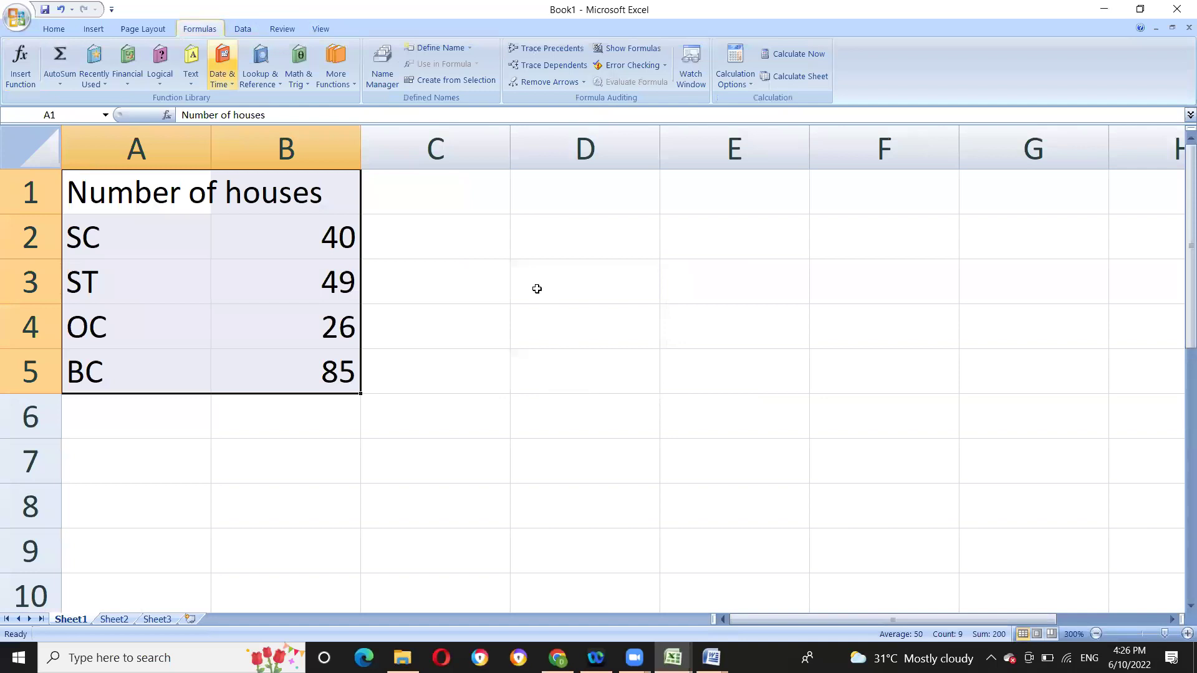
pyautogui.click(570, 309)
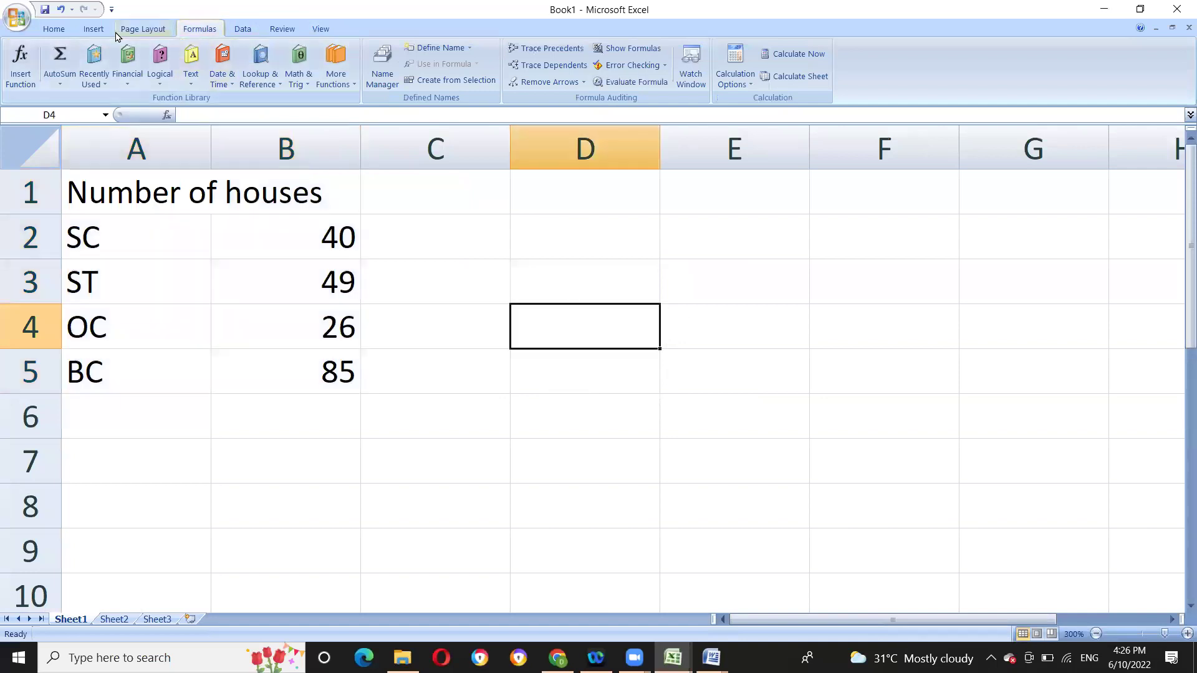
pyautogui.click(93, 28)
pyautogui.click(287, 373)
pyautogui.moveTo(208, 195); pyautogui.dragTo(349, 380)
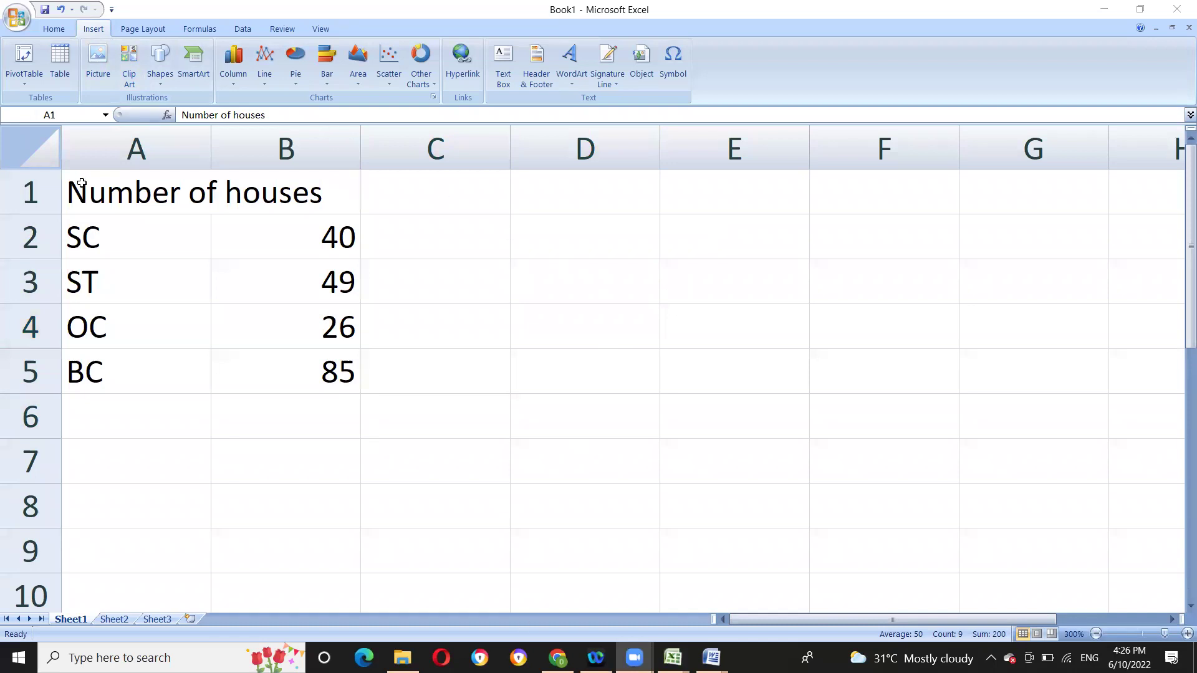
pyautogui.click(337, 373)
pyautogui.moveTo(90, 194); pyautogui.dragTo(344, 363)
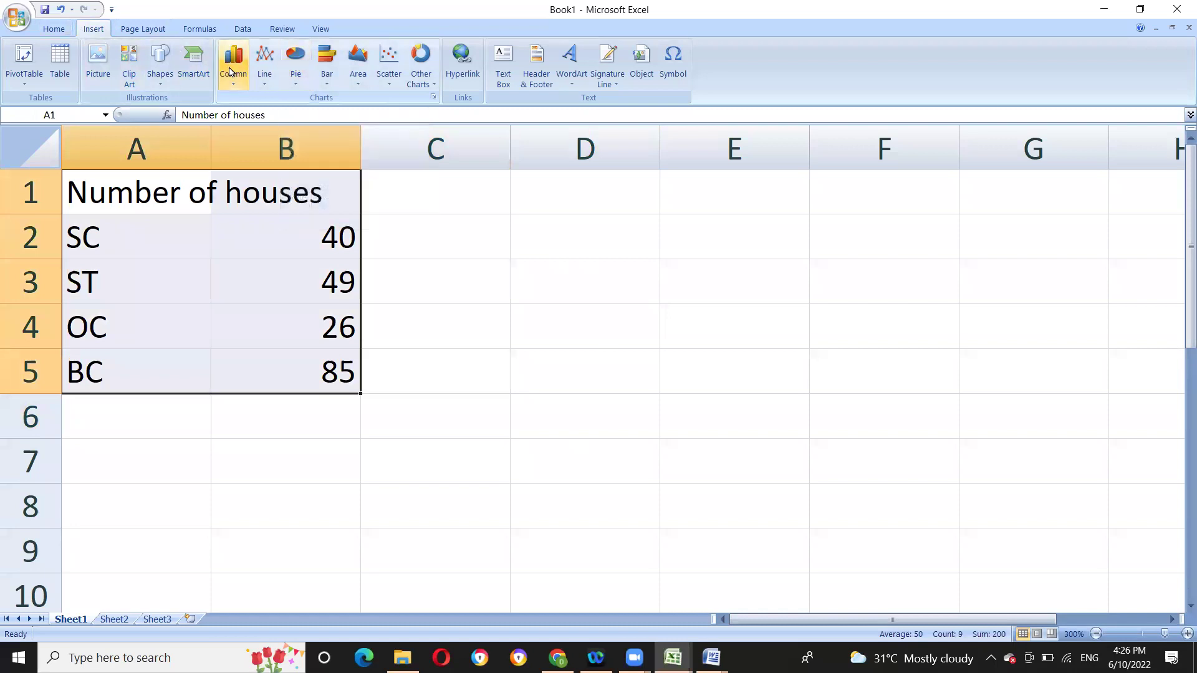
pyautogui.click(295, 64)
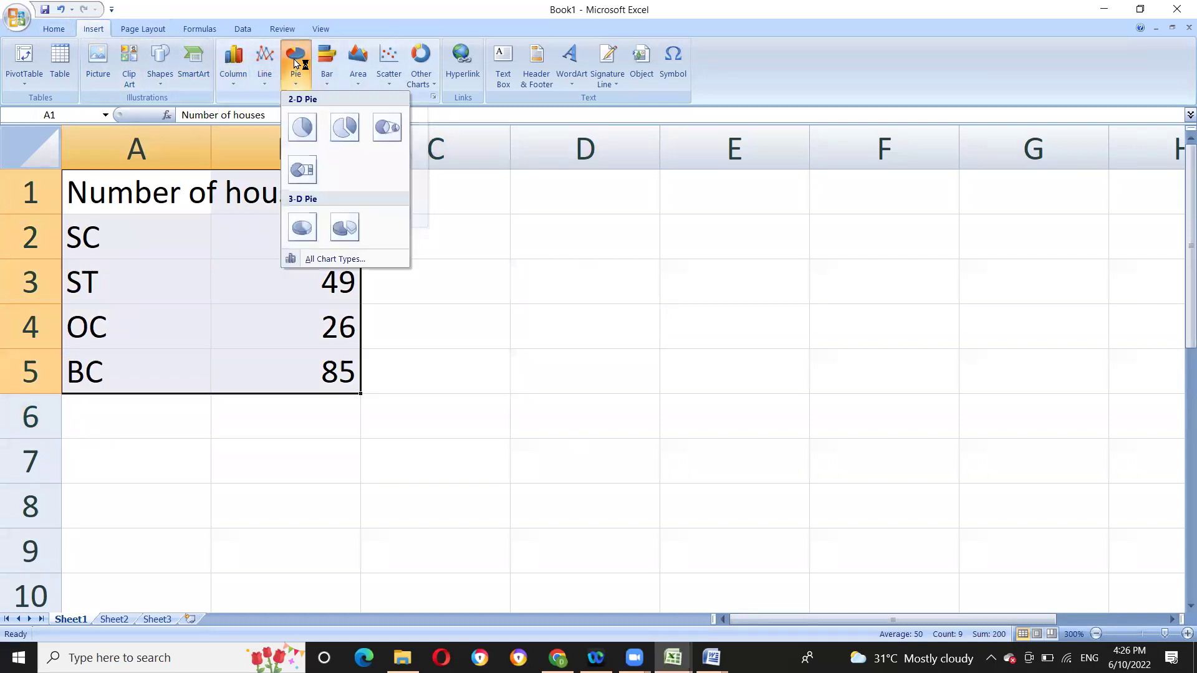
pyautogui.click(315, 131)
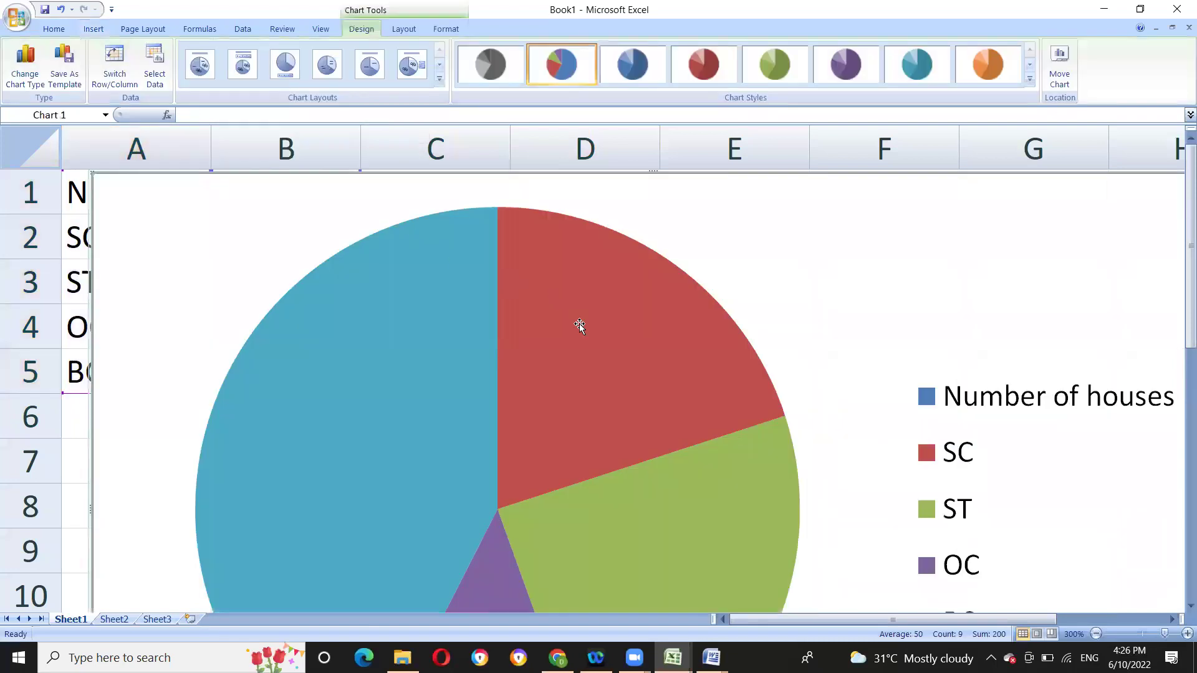
# - Shift the pie within its chart area and move the chart clear of the data in columns A and B
pyautogui.moveTo(608, 318)
pyautogui.scroll(-5, 608, 318)
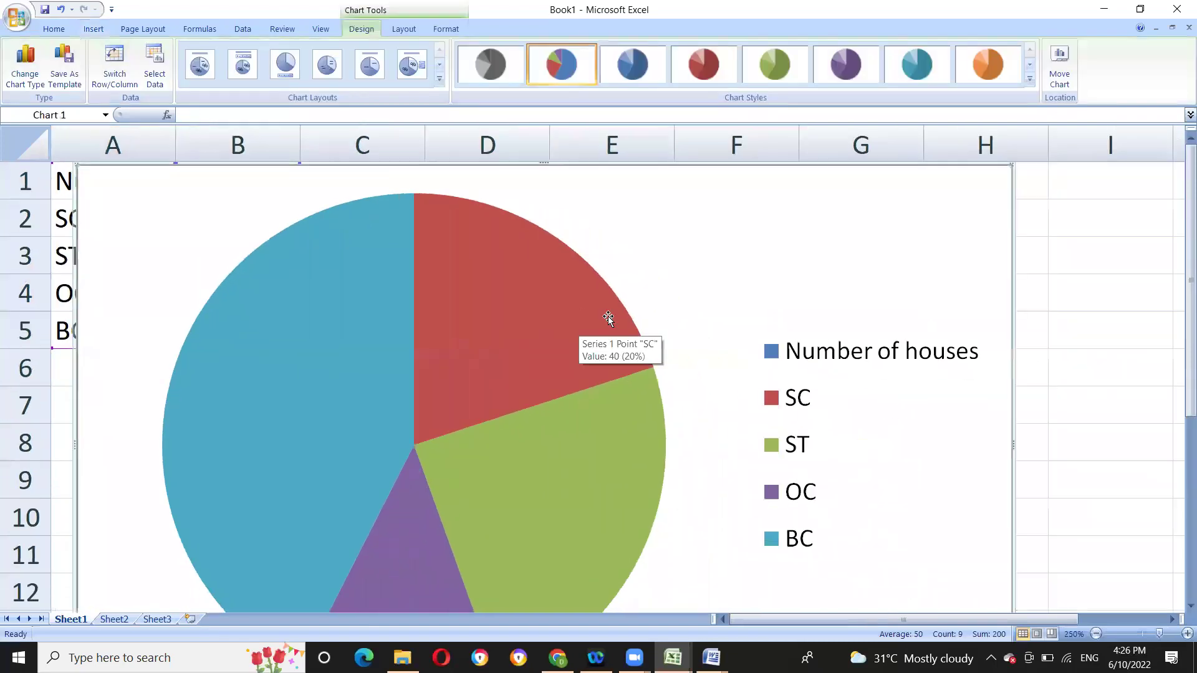
pyautogui.moveTo(197, 198); pyautogui.dragTo(414, 268)
pyautogui.moveTo(90, 165); pyautogui.dragTo(352, 208)
pyautogui.moveTo(836, 382); pyautogui.dragTo(743, 342)
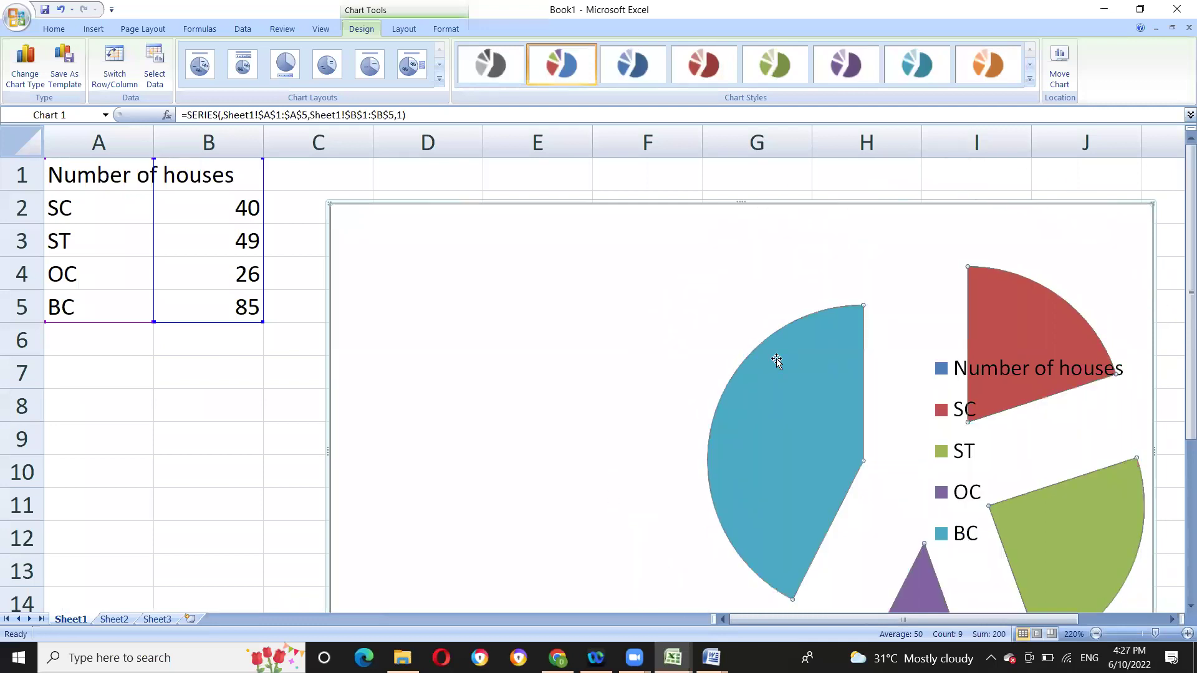
pyautogui.moveTo(776, 360)
pyautogui.hotkey('ctrl', 'z')
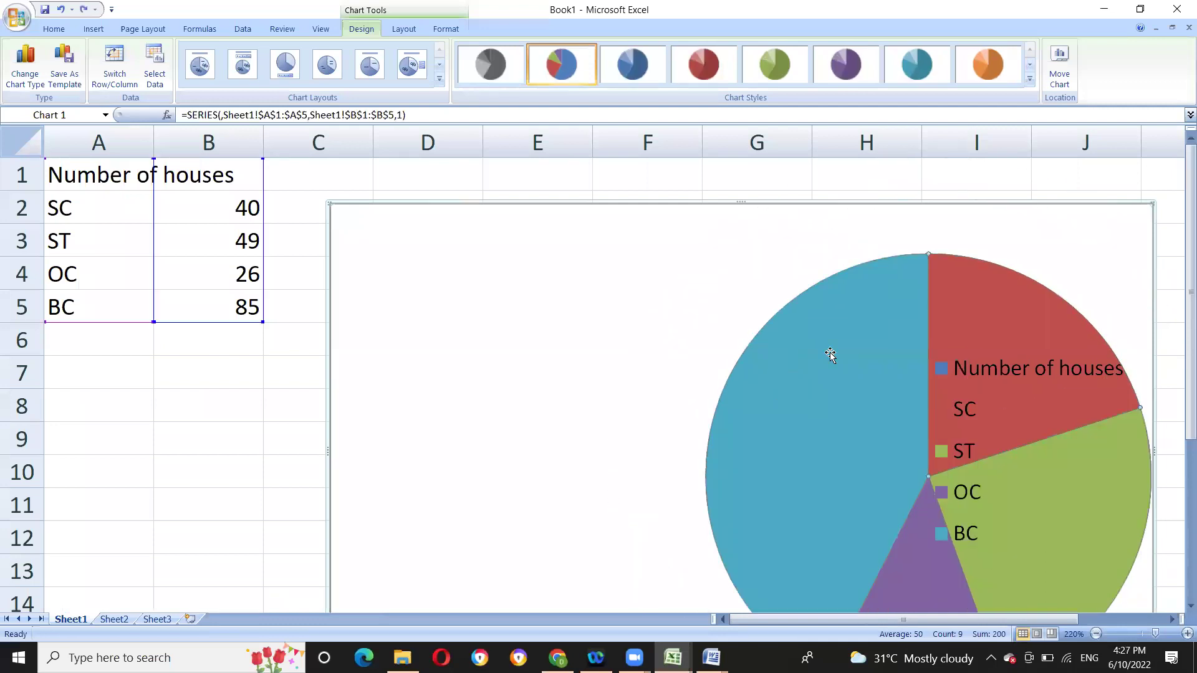
# - Shrink the pie chart and move it next to the data, spanning about columns C to G and rows 1 to 9
pyautogui.moveTo(331, 211); pyautogui.dragTo(669, 434)
pyautogui.moveTo(754, 459); pyautogui.dragTo(503, 283)
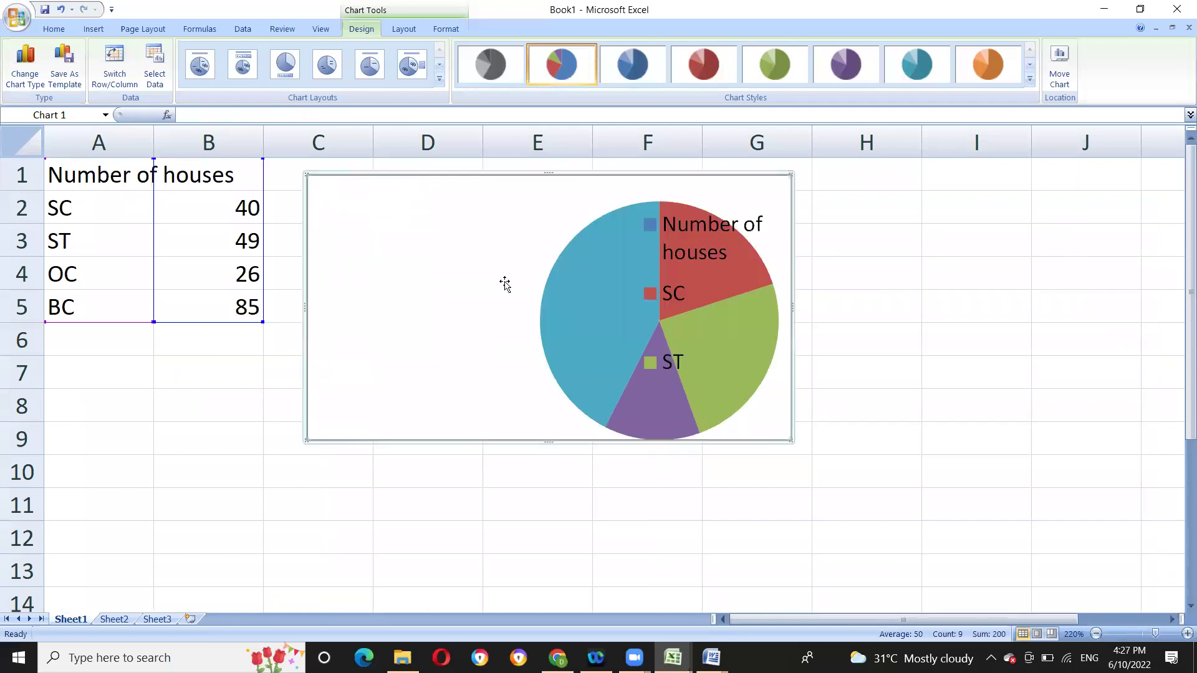
pyautogui.click(970, 334)
pyautogui.click(751, 493)
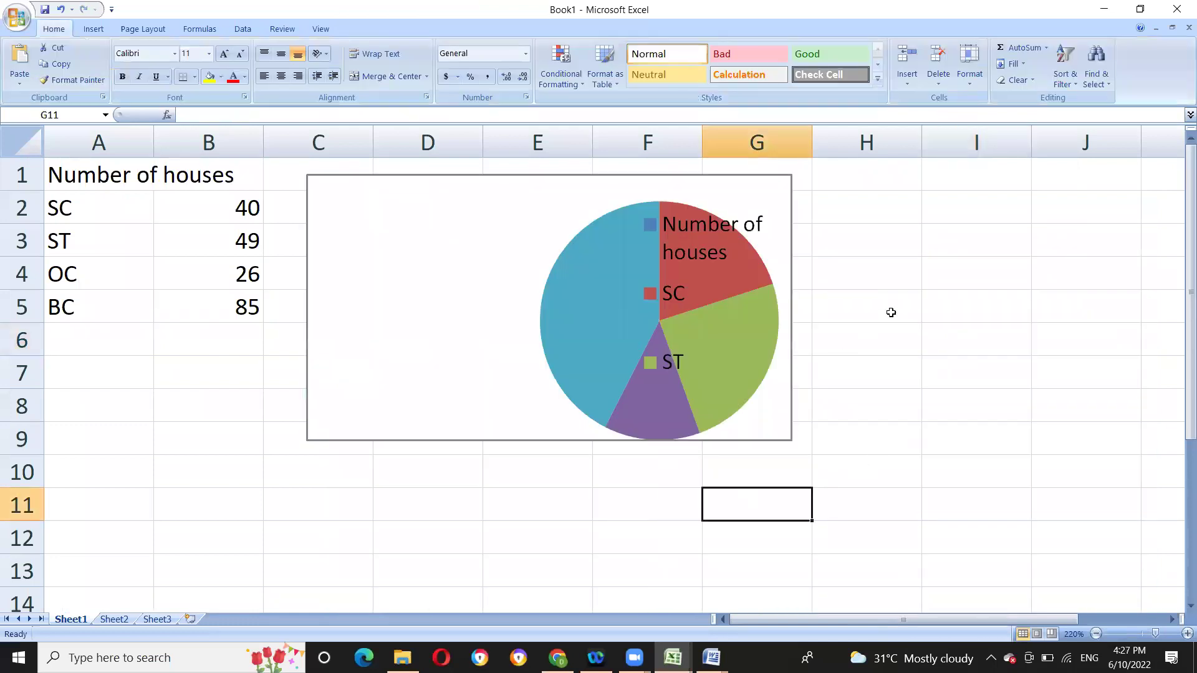
pyautogui.click(646, 319)
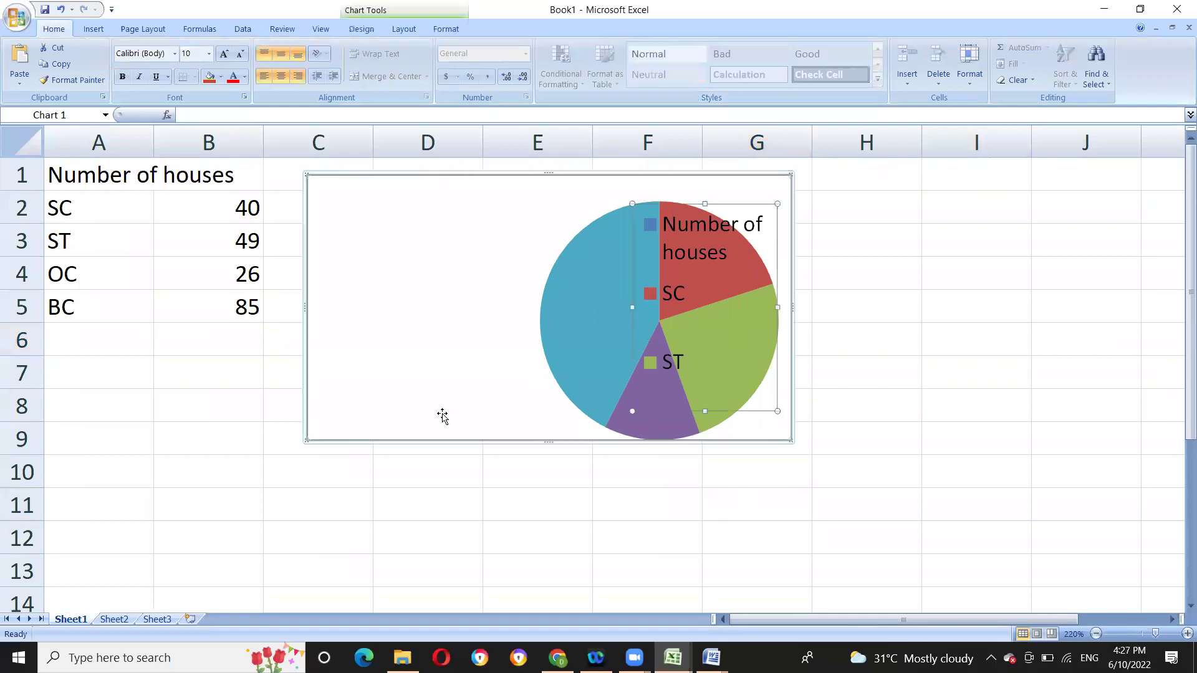
# - Narrow columns A and B of the house table
pyautogui.click(134, 238)
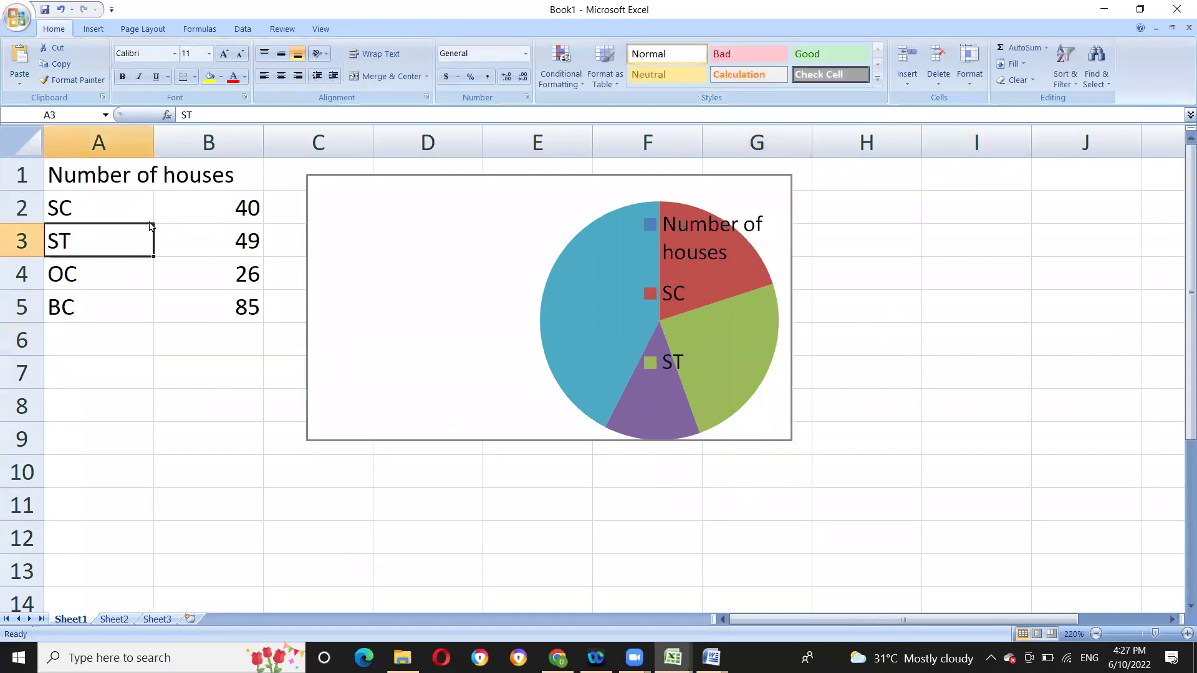
pyautogui.moveTo(147, 140); pyautogui.dragTo(113, 140)
pyautogui.moveTo(222, 133); pyautogui.dragTo(204, 132)
# - Enlarge the pie chart from its lower corner so it extends to about column J and row 12
pyautogui.click(616, 267)
pyautogui.click(566, 310)
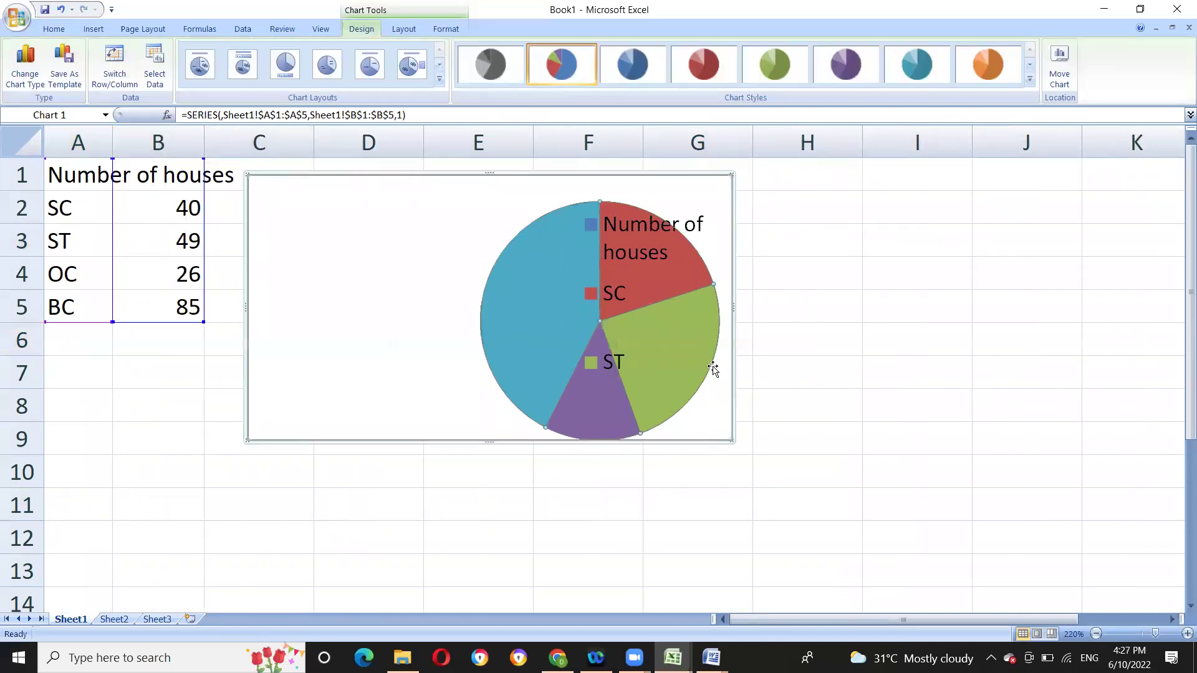
pyautogui.moveTo(732, 444); pyautogui.dragTo(1032, 536)
pyautogui.click(1141, 406)
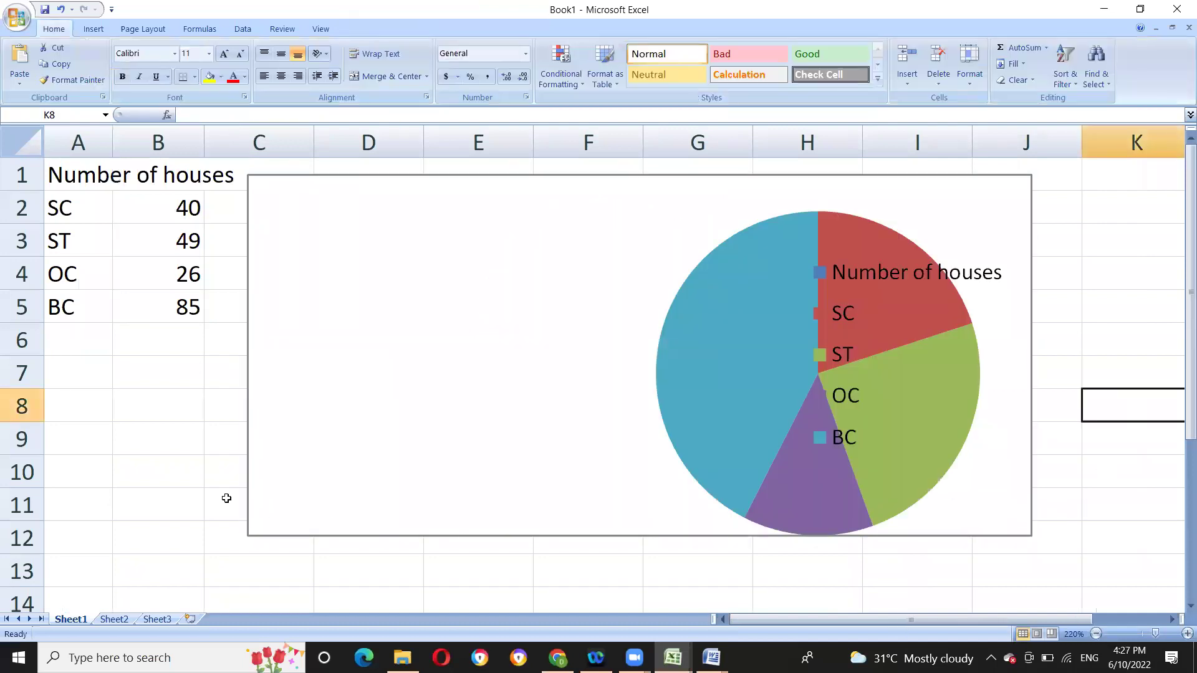
pyautogui.click(167, 432)
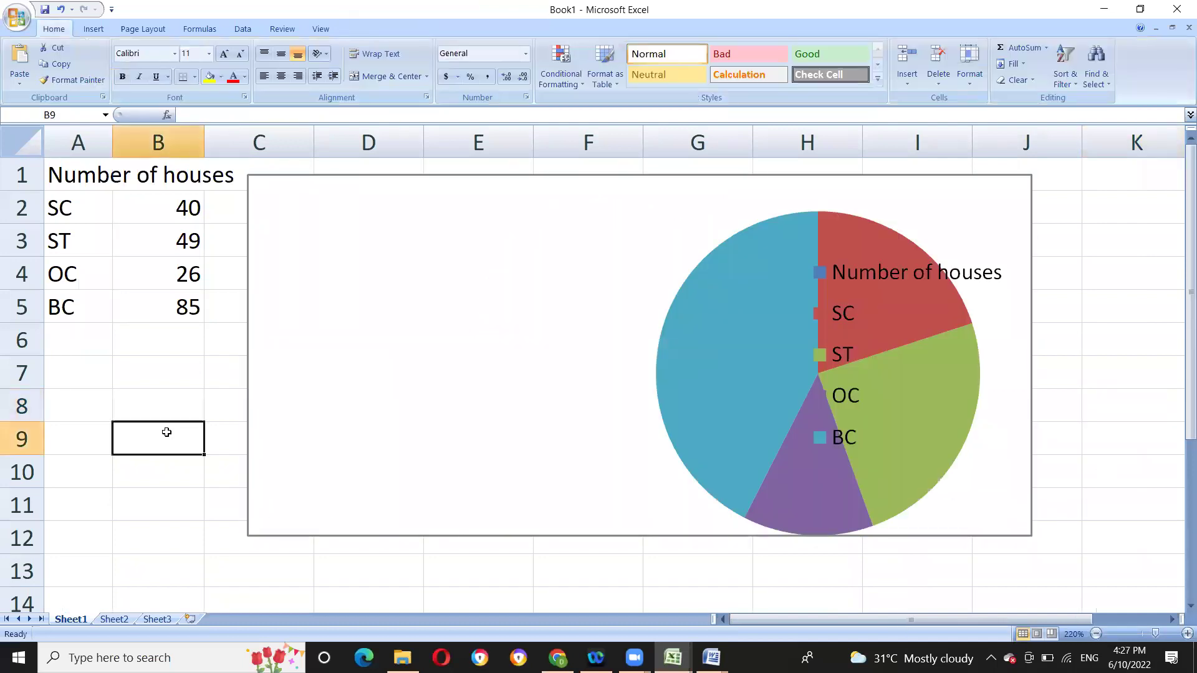
pyautogui.click(1151, 372)
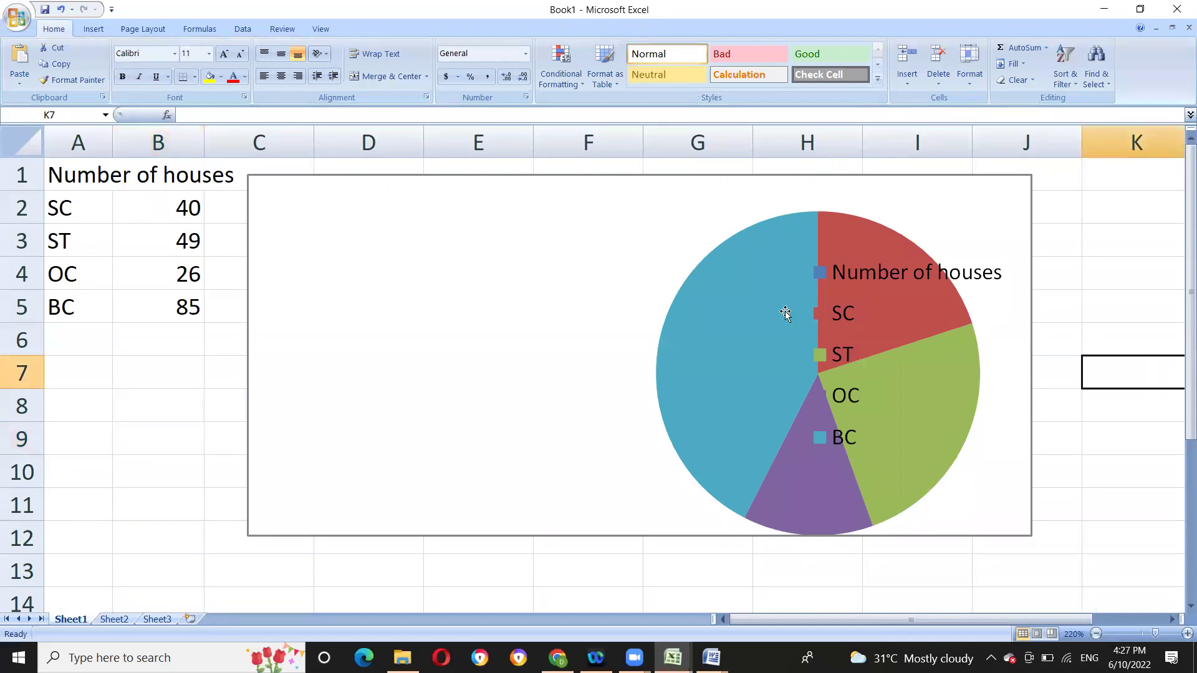
pyautogui.click(783, 312)
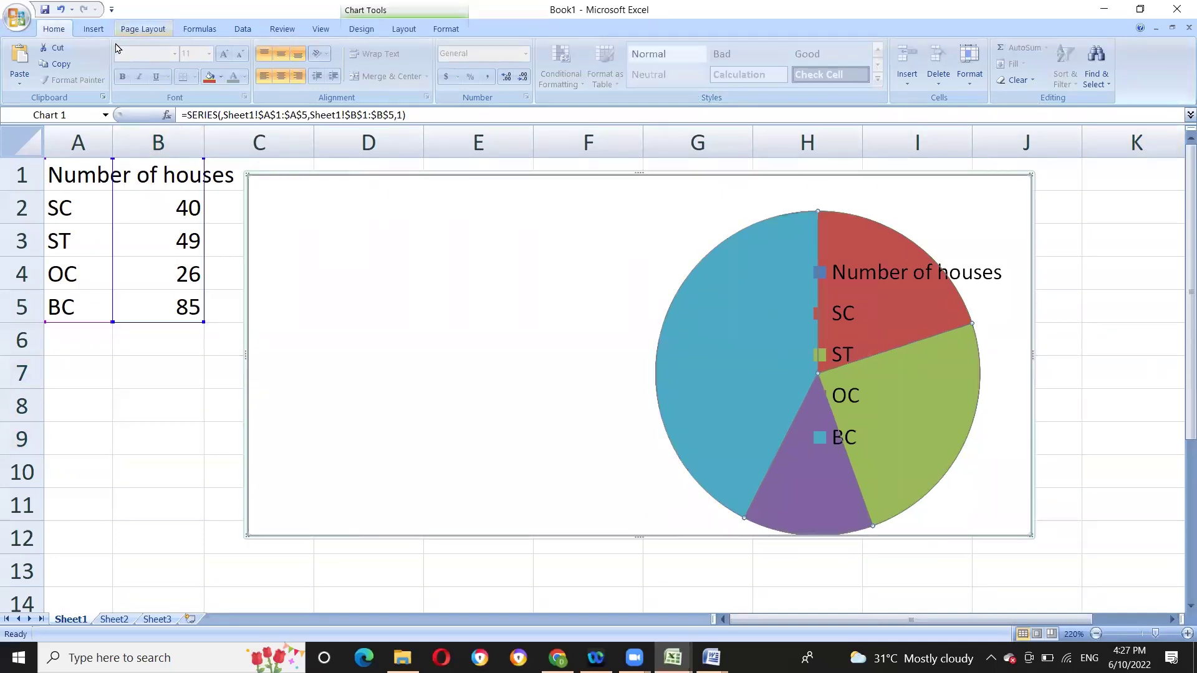
# - Insert a 2-D clustered column chart from the house data in A1:B5
pyautogui.click(68, 170)
pyautogui.moveTo(76, 177); pyautogui.dragTo(201, 314)
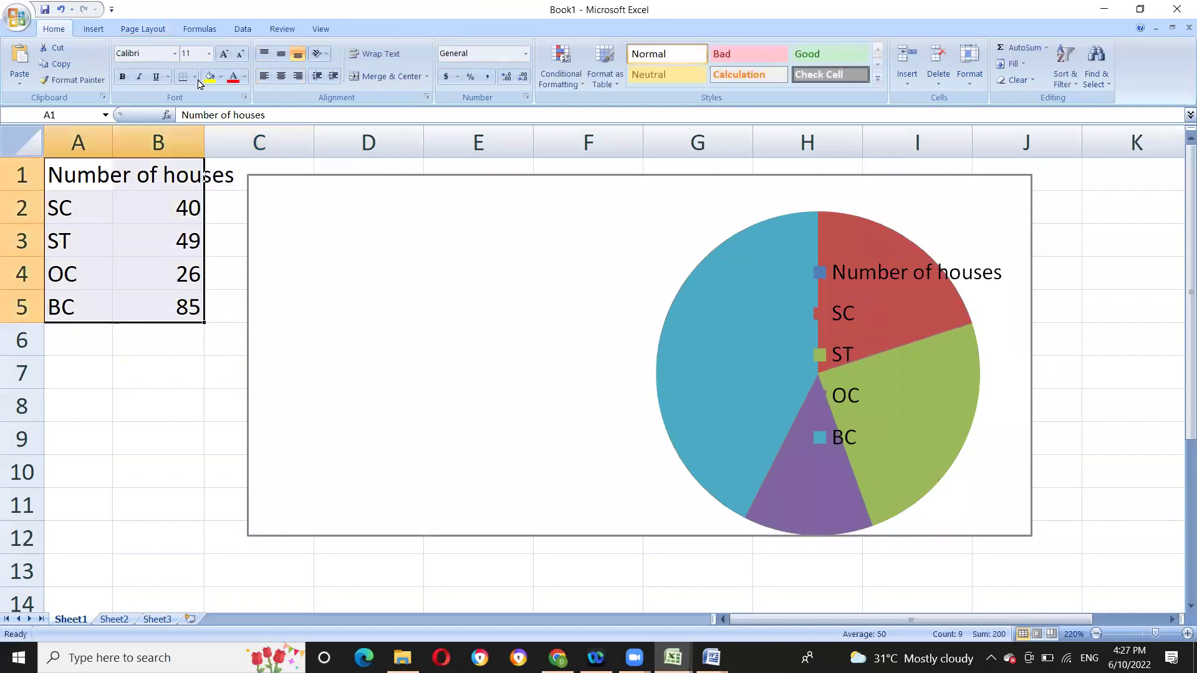
pyautogui.click(99, 30)
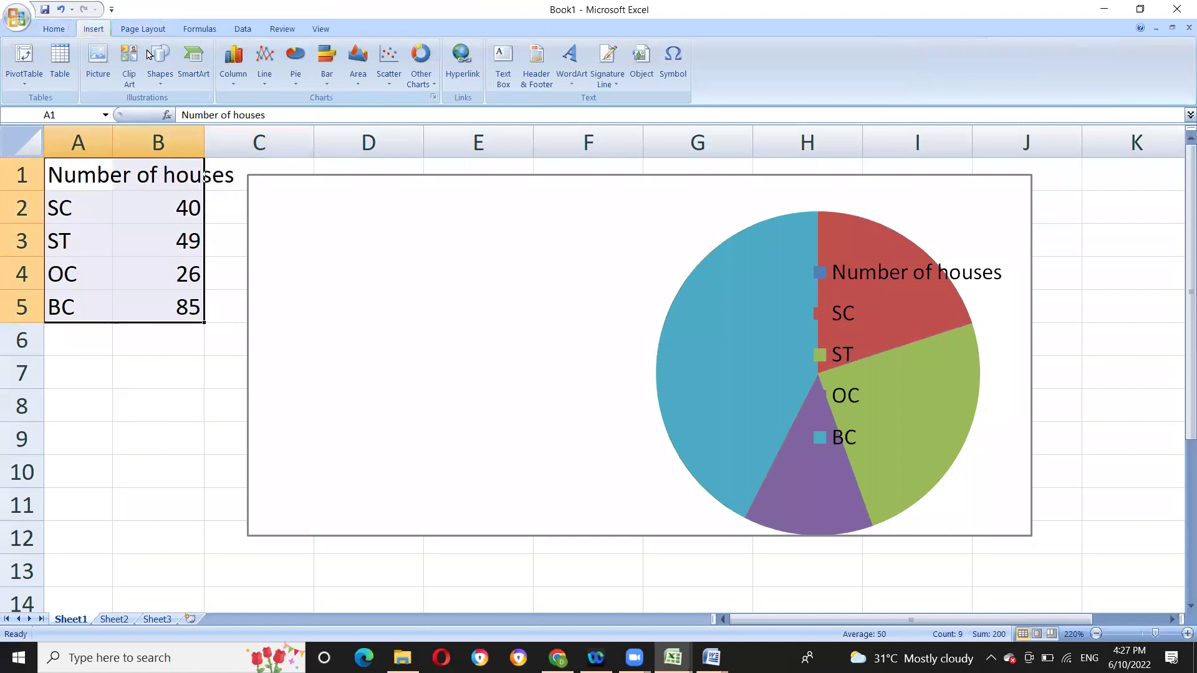
pyautogui.click(225, 73)
pyautogui.click(242, 129)
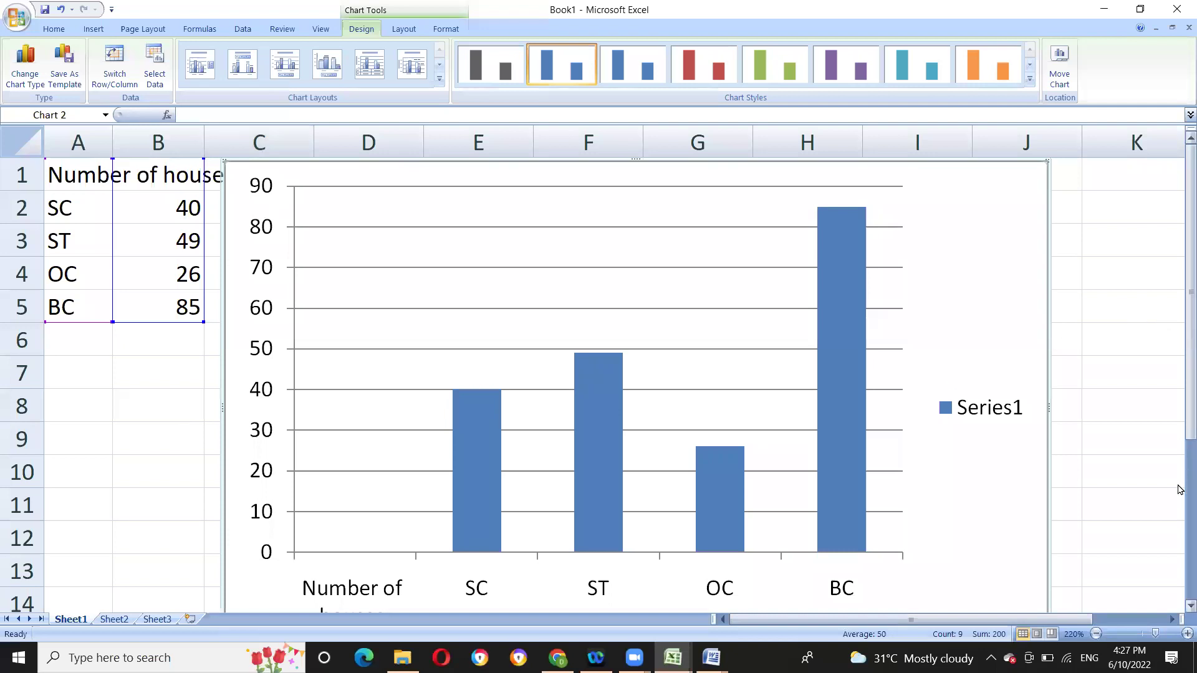
pyautogui.scroll(-4, 1179, 490)
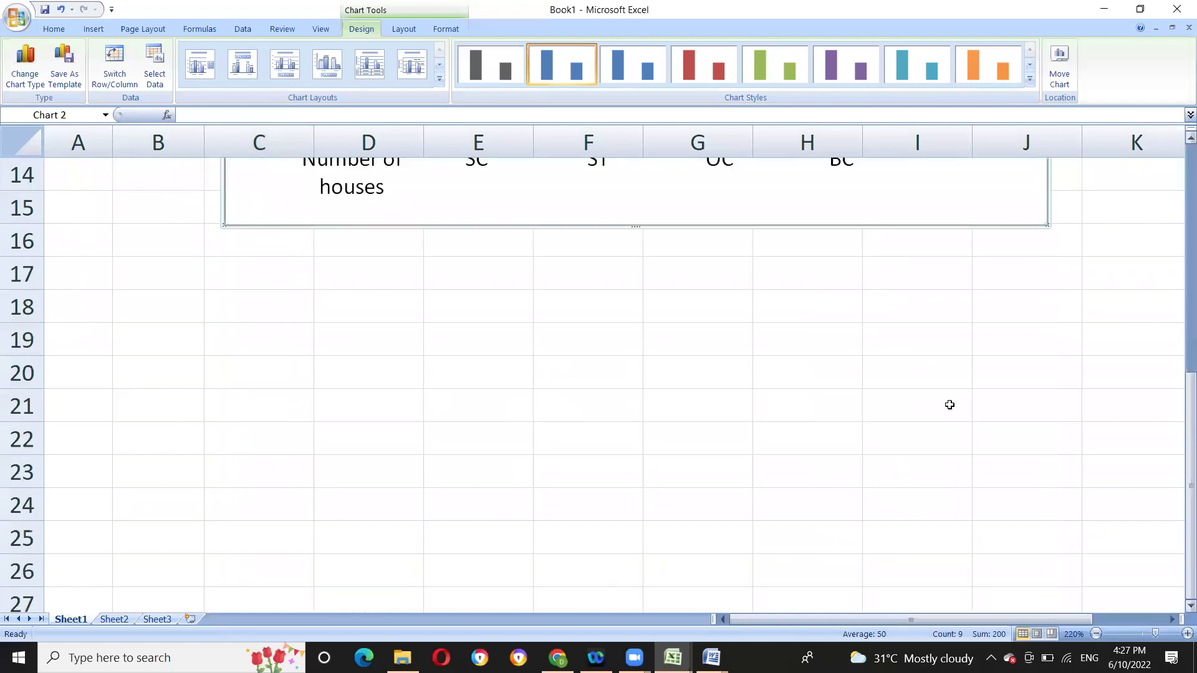
pyautogui.scroll(4, 950, 404)
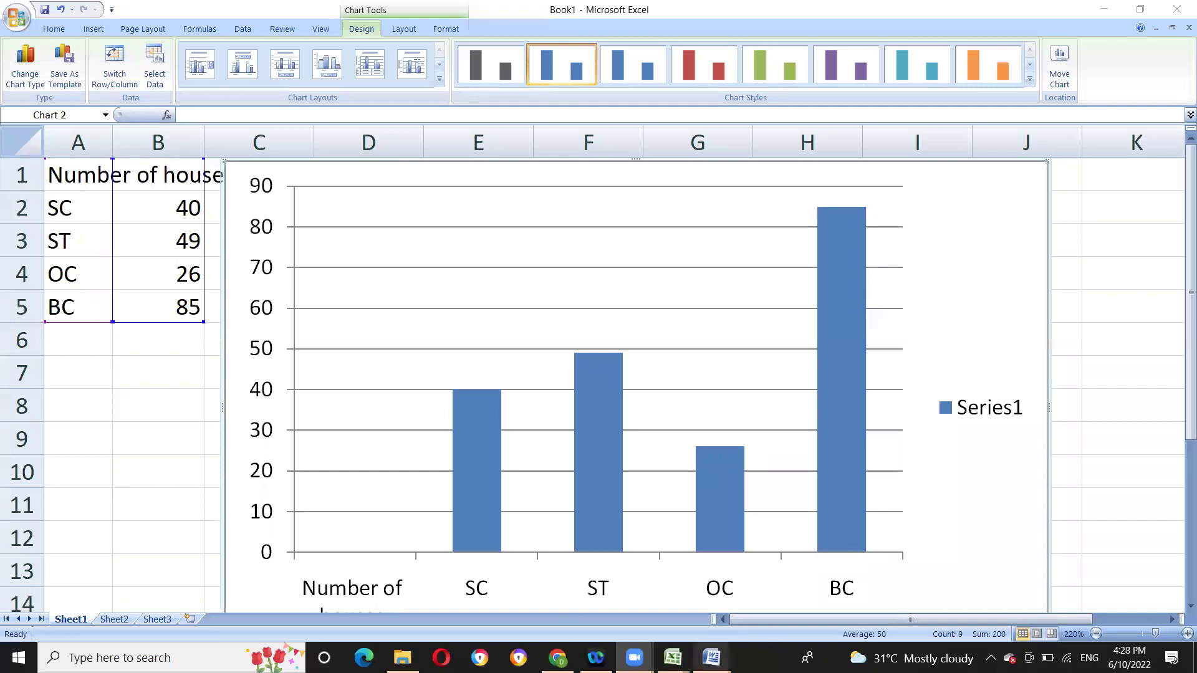
# - Switch to the Word document PROJECT REPORT MODEL 1 and place the cursor on the blank page 7
pyautogui.moveTo(711, 658)
pyautogui.click(611, 618)
pyautogui.scroll(-15, 553, 471)
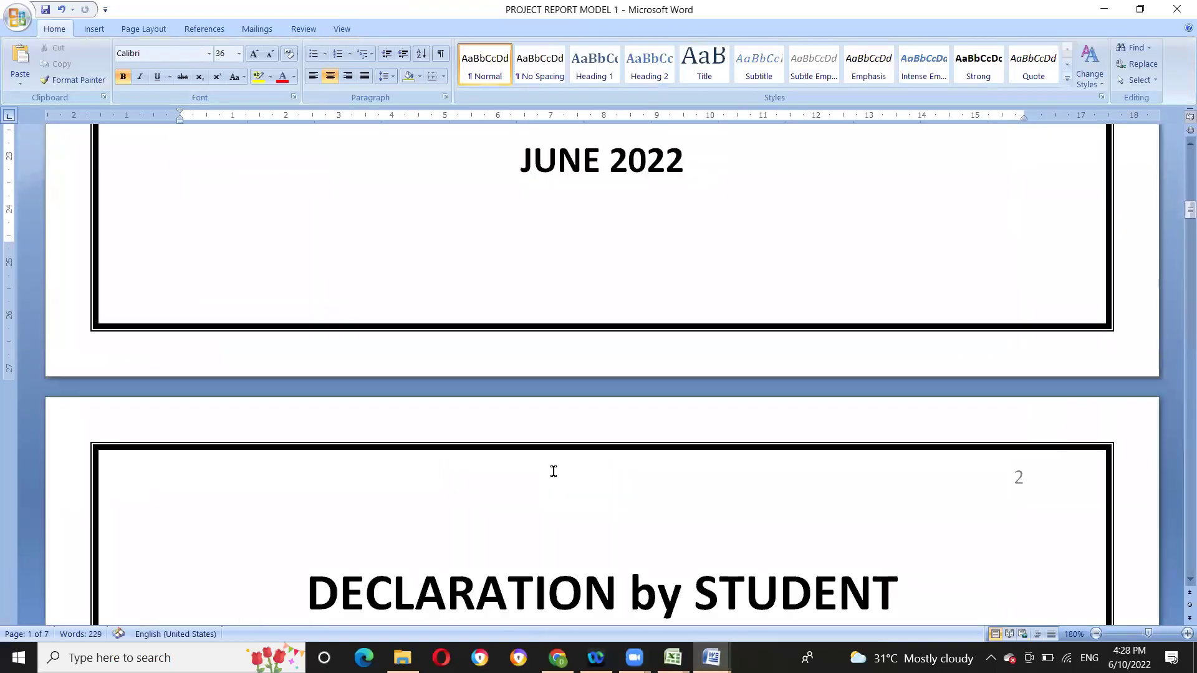
pyautogui.scroll(-20, 553, 471)
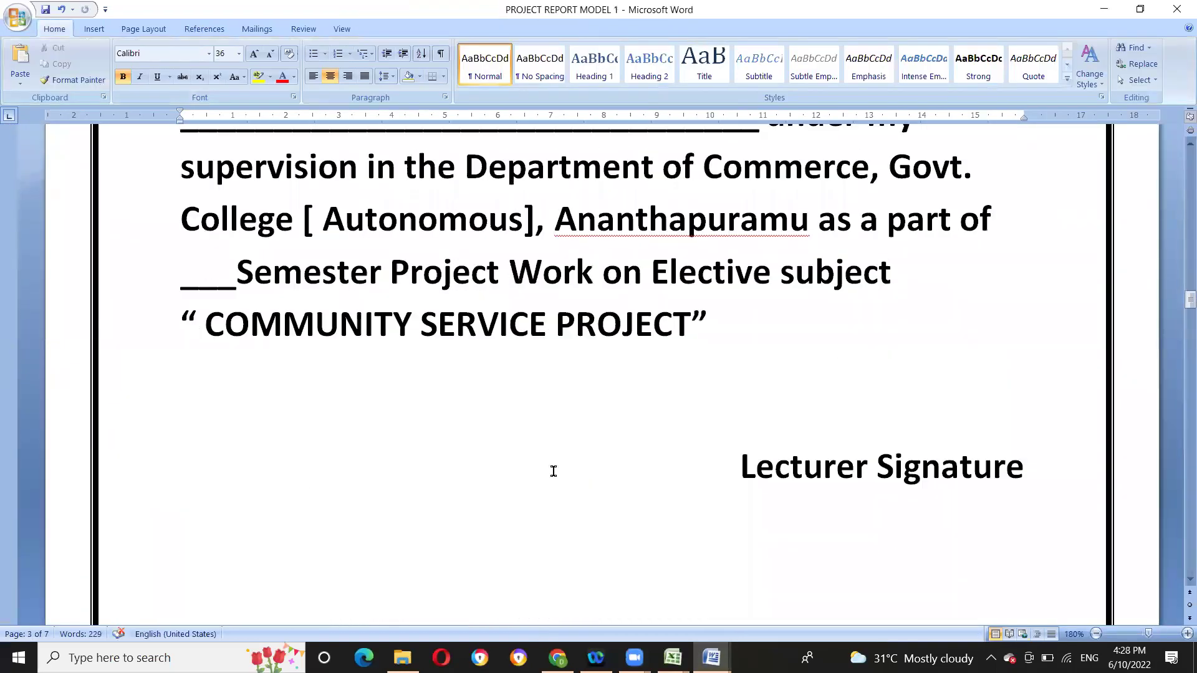
pyautogui.scroll(-10, 553, 471)
pyautogui.scroll(-15, 553, 472)
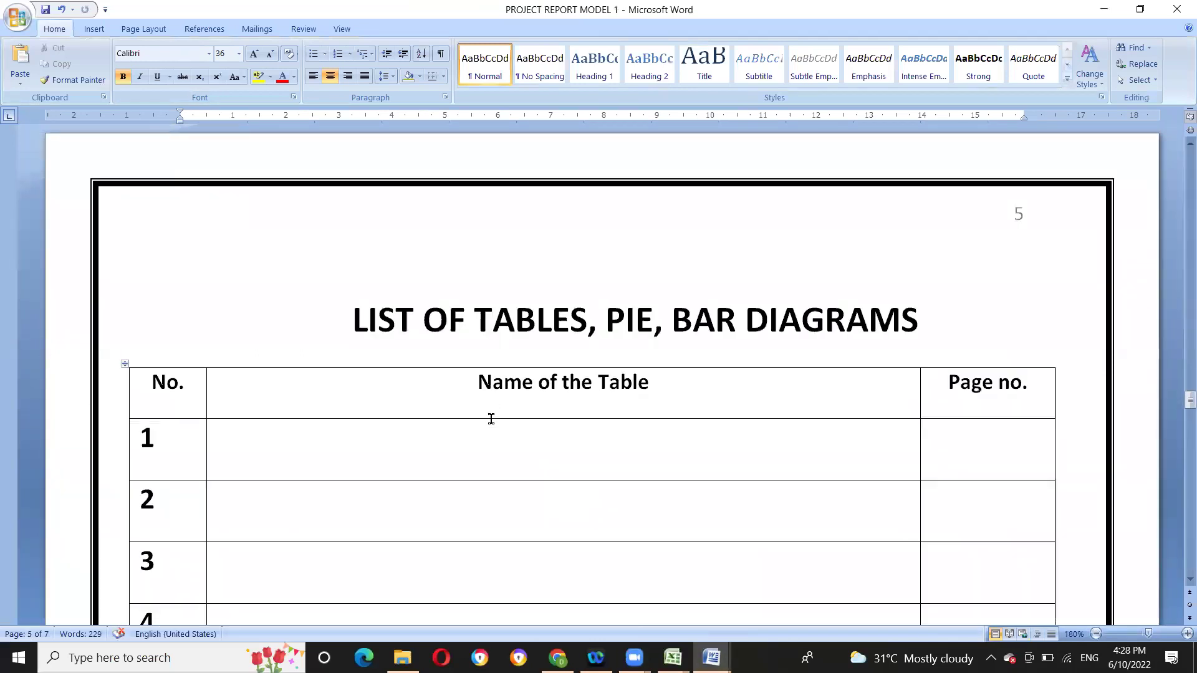
pyautogui.scroll(-20, 491, 419)
pyautogui.scroll(-10, 491, 419)
pyautogui.click(377, 311)
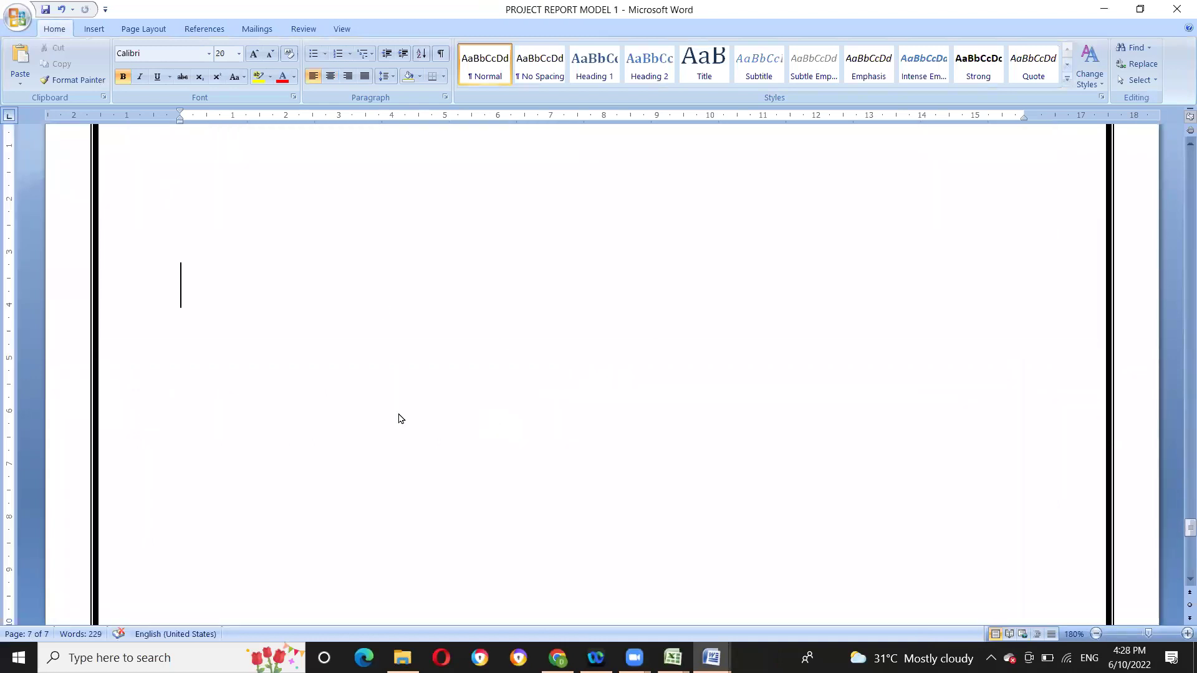
pyautogui.scroll(5, 401, 420)
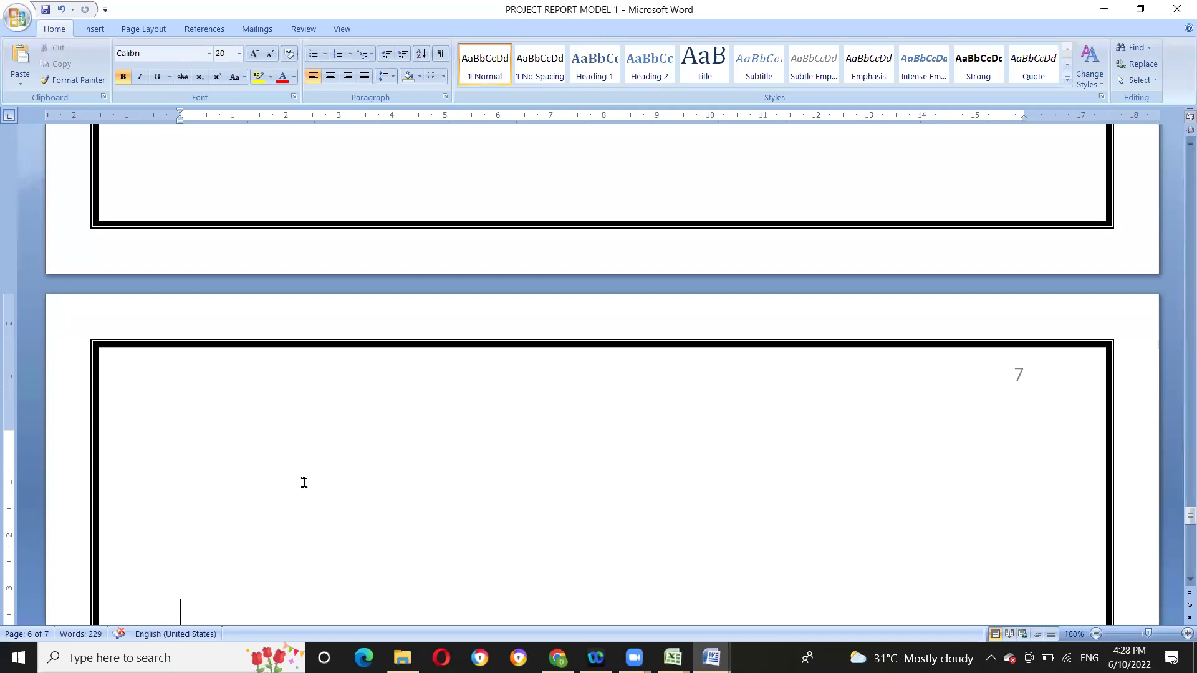
pyautogui.doubleClick(243, 449)
pyautogui.hotkey('ctrl', 'z')
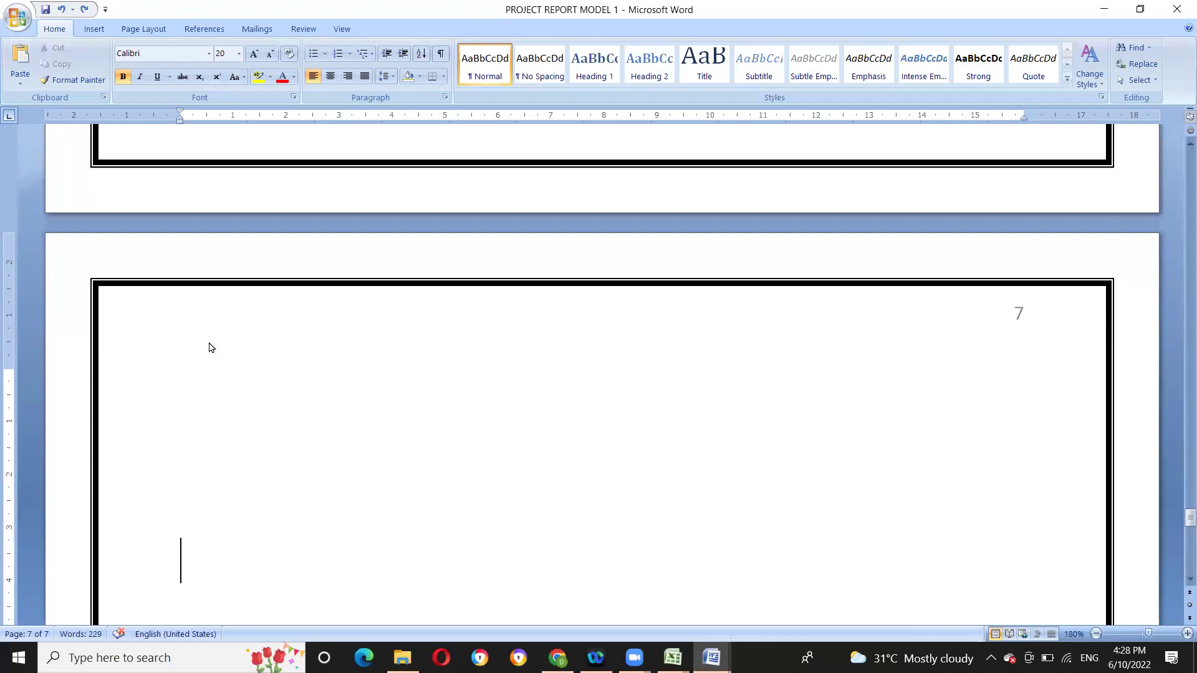
# - Review the six chapter rows of the contents table on page 6, including their page-number column
pyautogui.scroll(10, 581, 510)
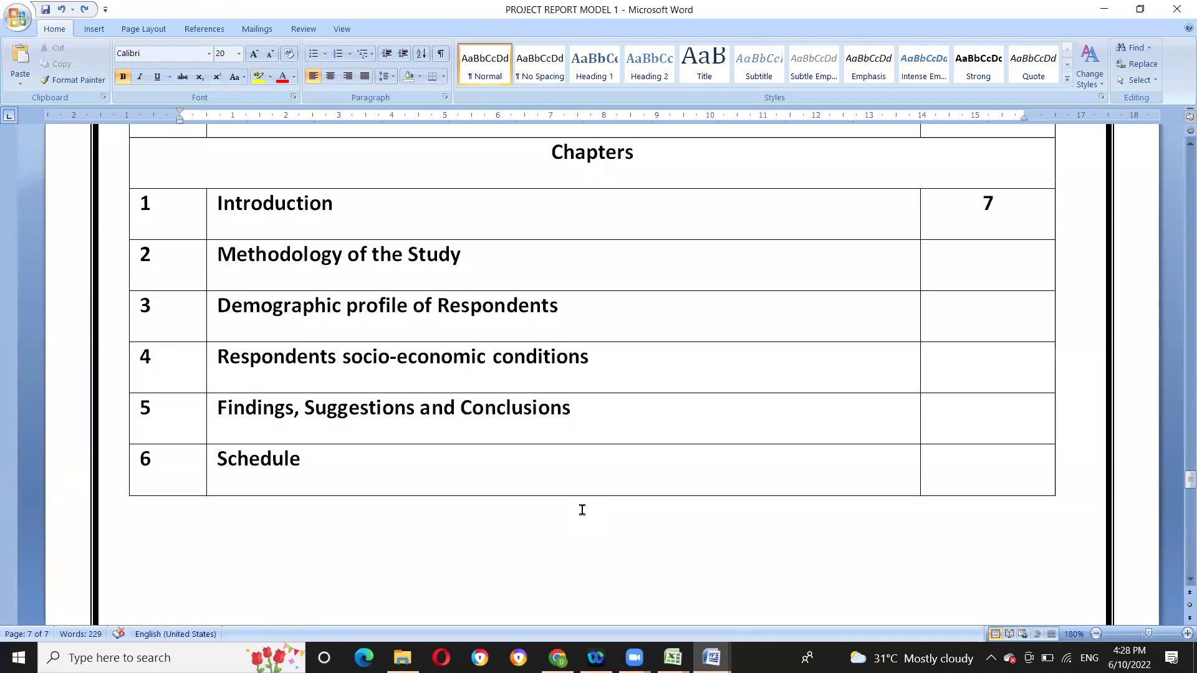
pyautogui.moveTo(137, 205); pyautogui.dragTo(435, 468)
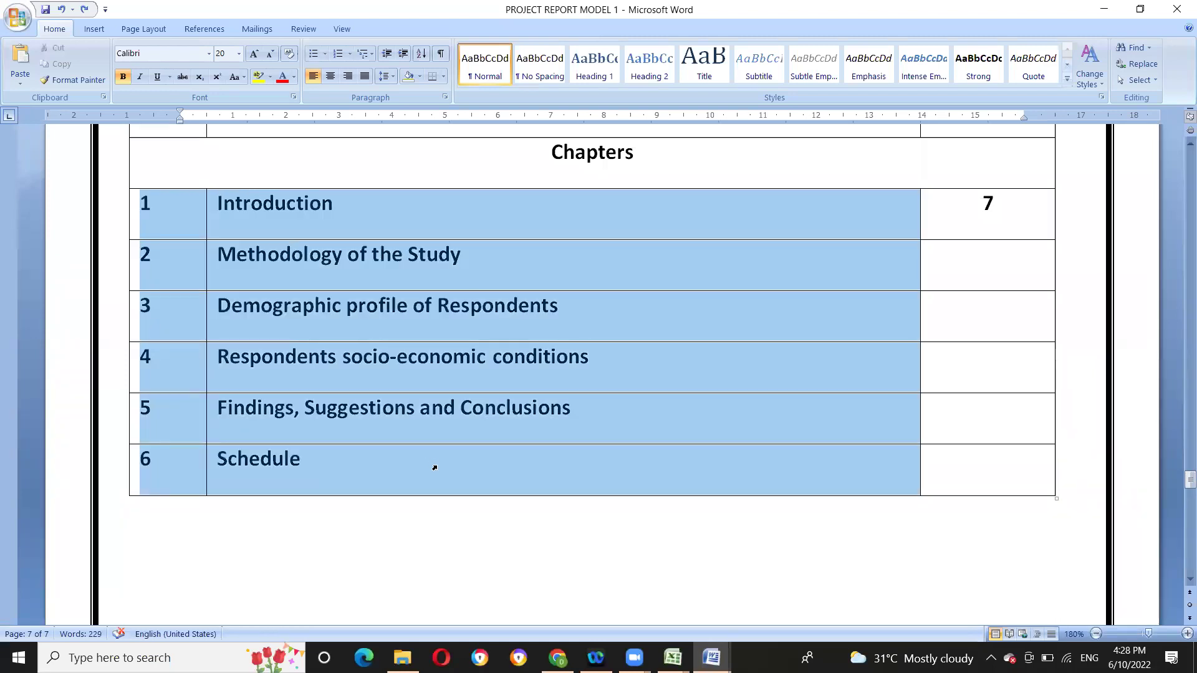
pyautogui.moveTo(443, 472); pyautogui.dragTo(444, 474)
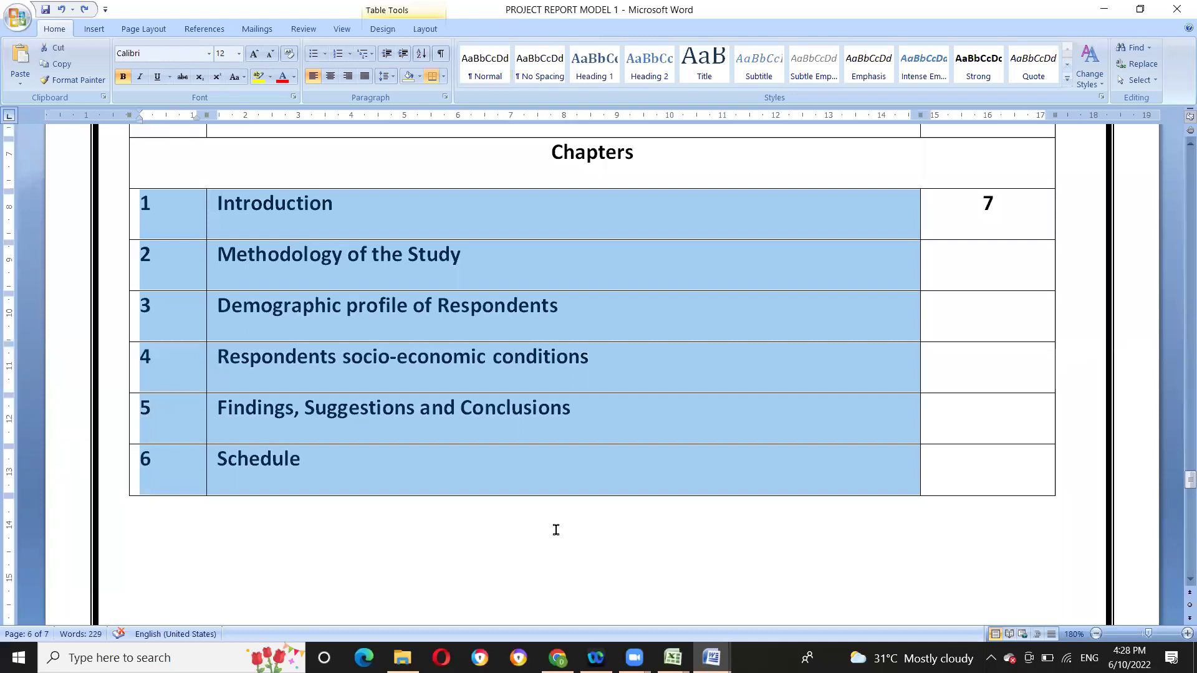
pyautogui.click(496, 513)
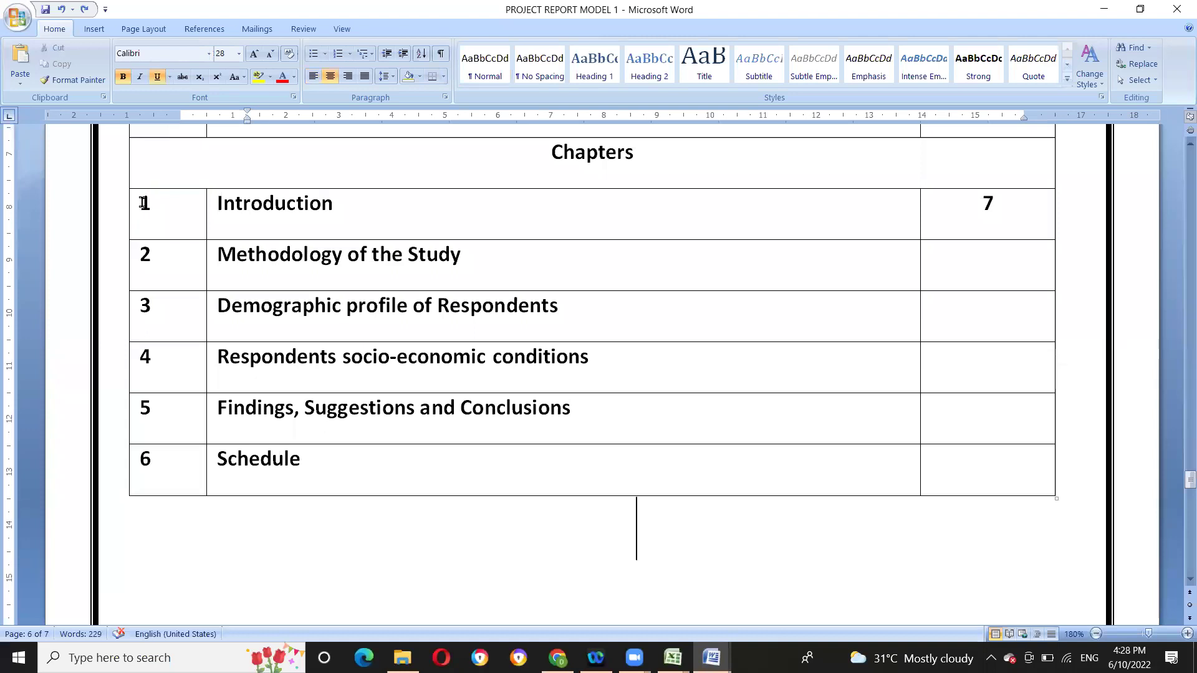
pyautogui.moveTo(134, 202); pyautogui.dragTo(437, 215)
pyautogui.moveTo(574, 394); pyautogui.dragTo(1023, 473)
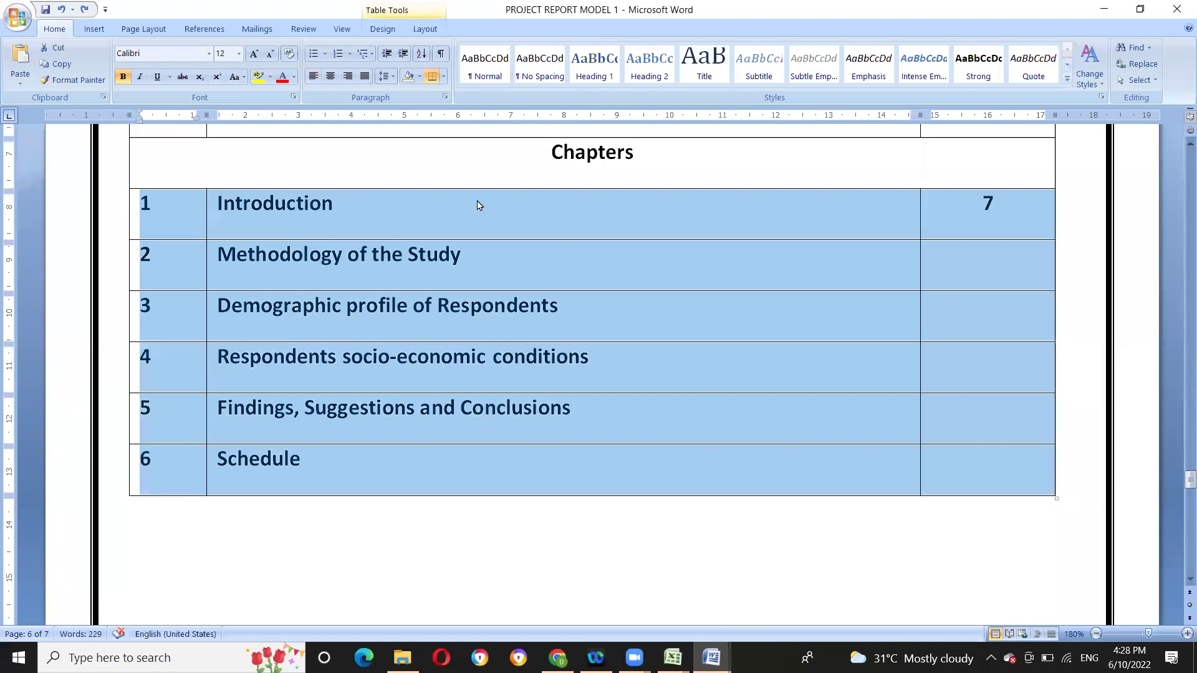
pyautogui.click(311, 553)
pyautogui.moveTo(140, 204); pyautogui.dragTo(1018, 465)
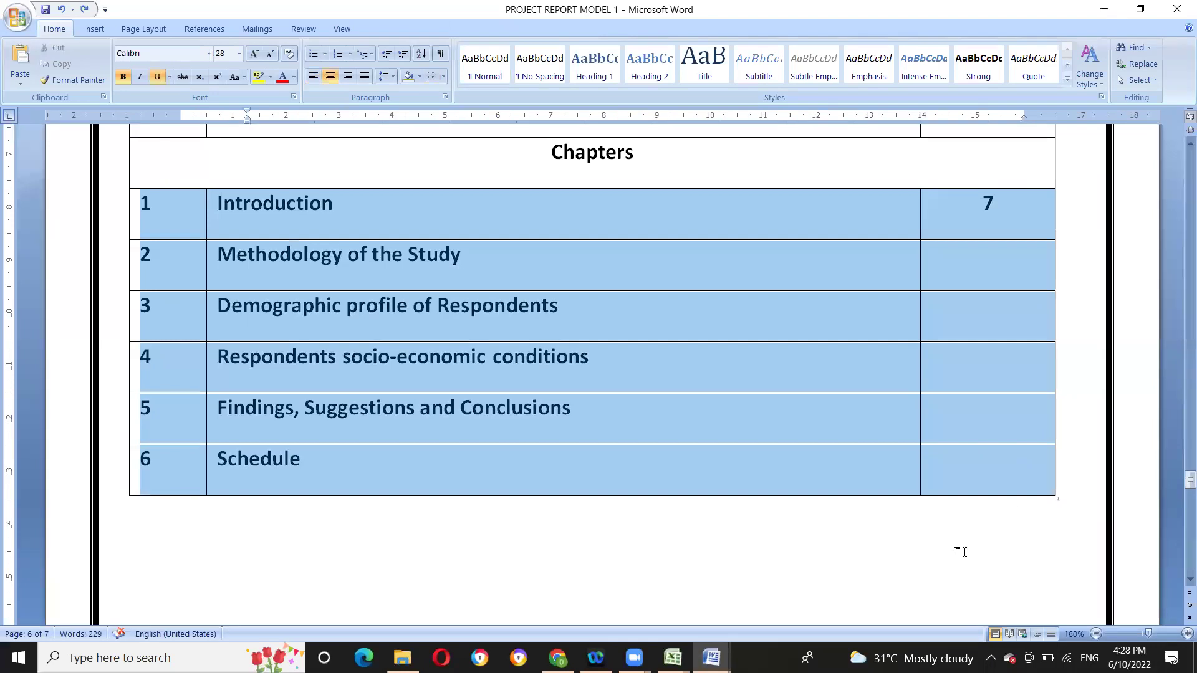
pyautogui.click(761, 578)
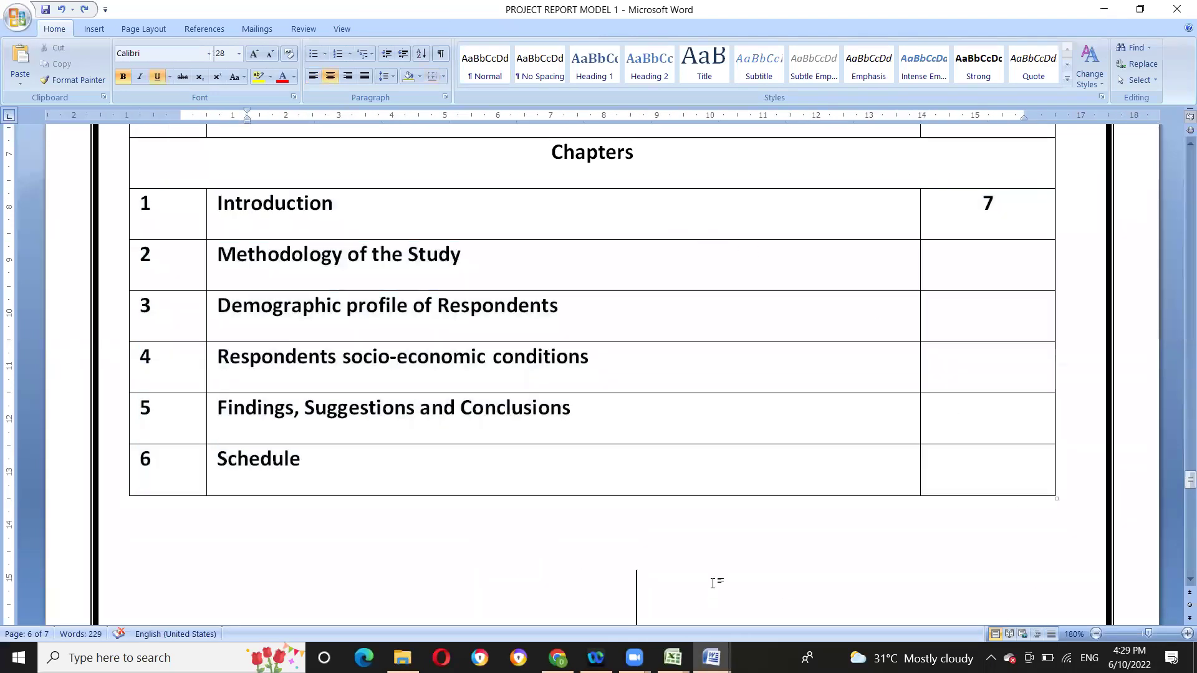
pyautogui.moveTo(154, 218); pyautogui.dragTo(1038, 506)
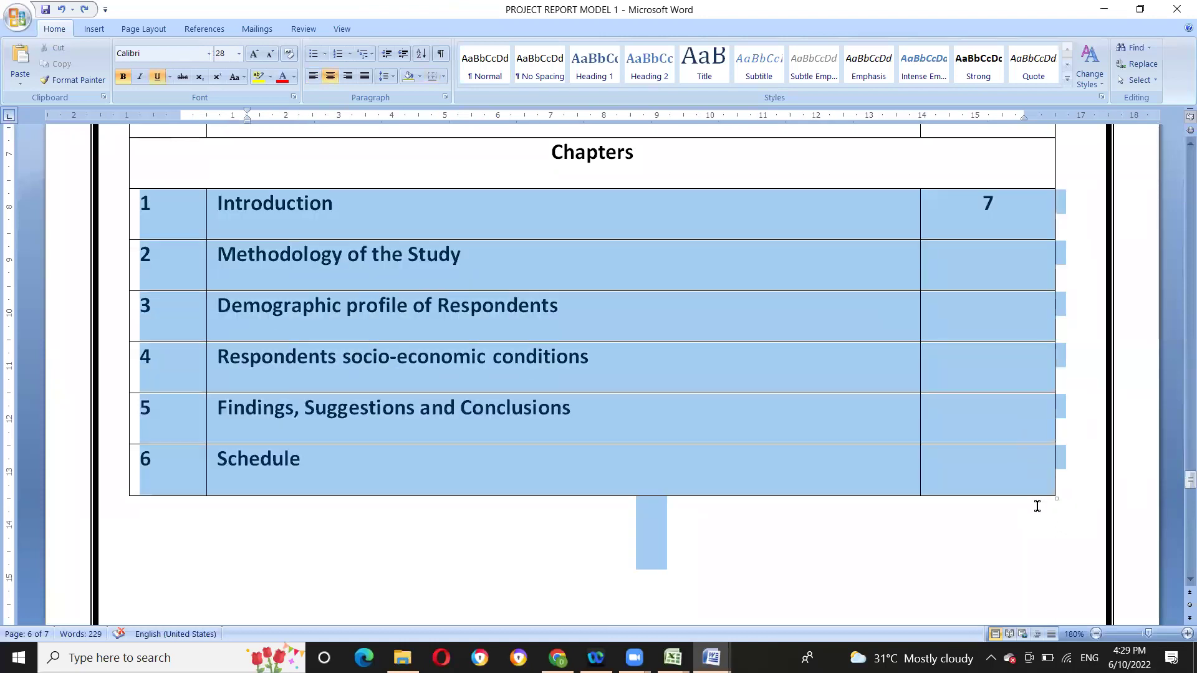
pyautogui.moveTo(1037, 506); pyautogui.dragTo(1037, 507)
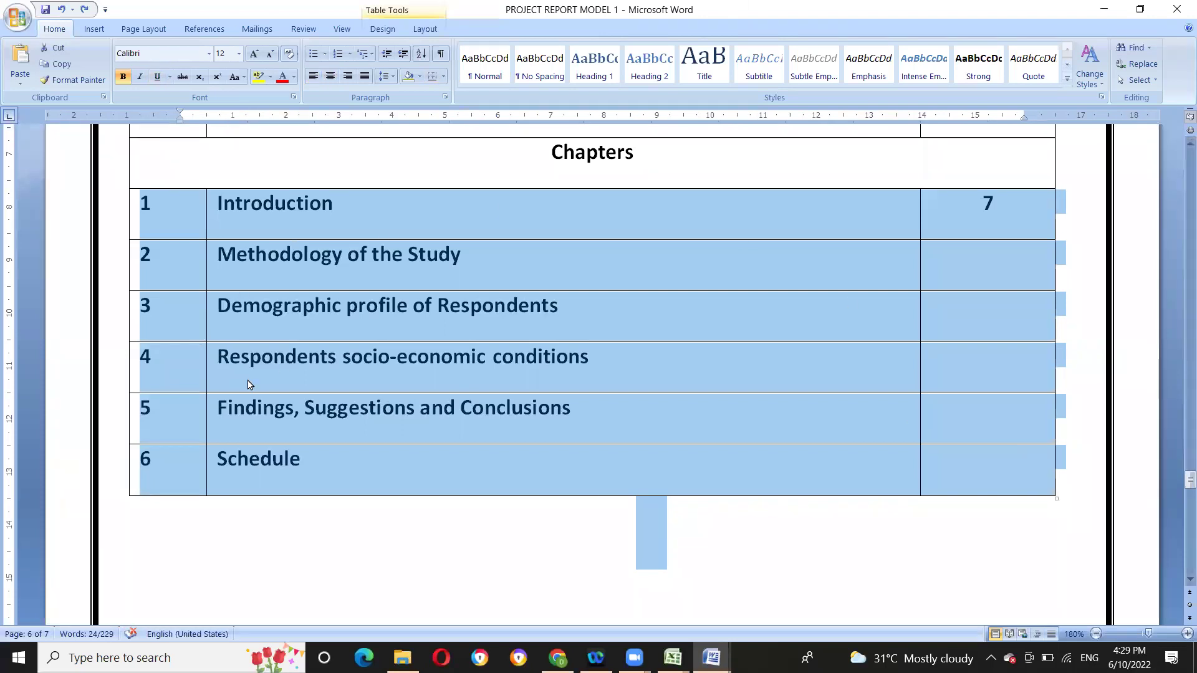
# - Look over the blank page 7 that follows the contents table, with the document view at 150%
pyautogui.scroll(-5, 458, 521)
pyautogui.scroll(-7, 453, 518)
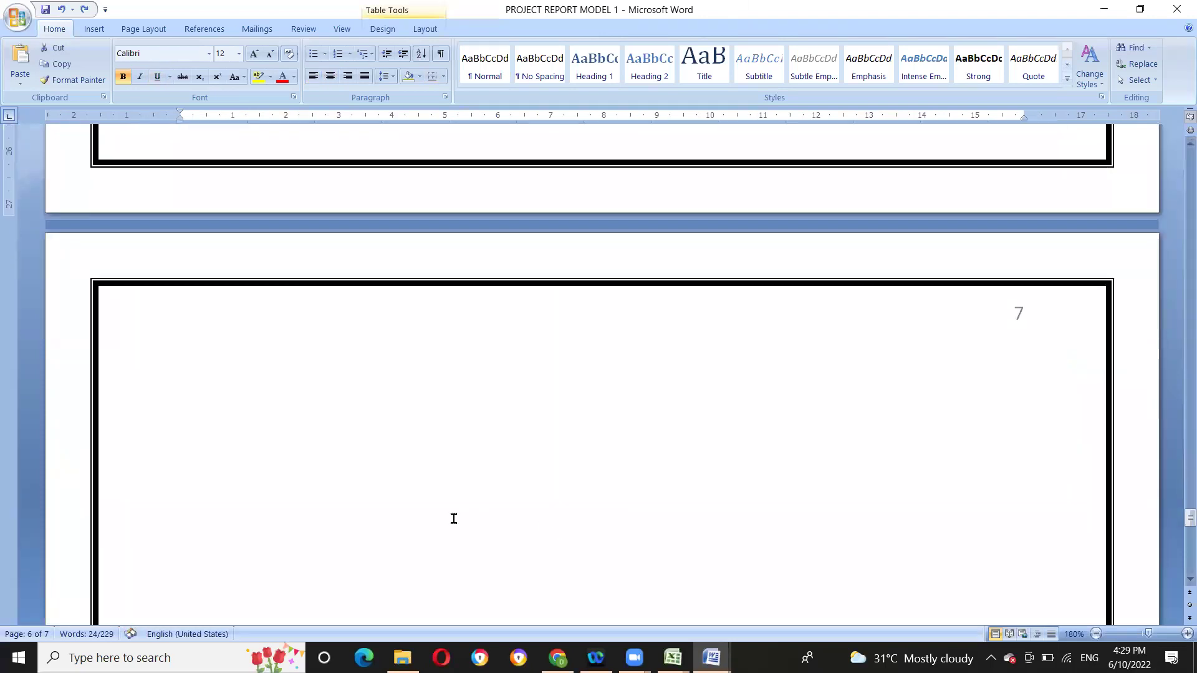
pyautogui.scroll(5, 371, 508)
pyautogui.scroll(-5, 312, 437)
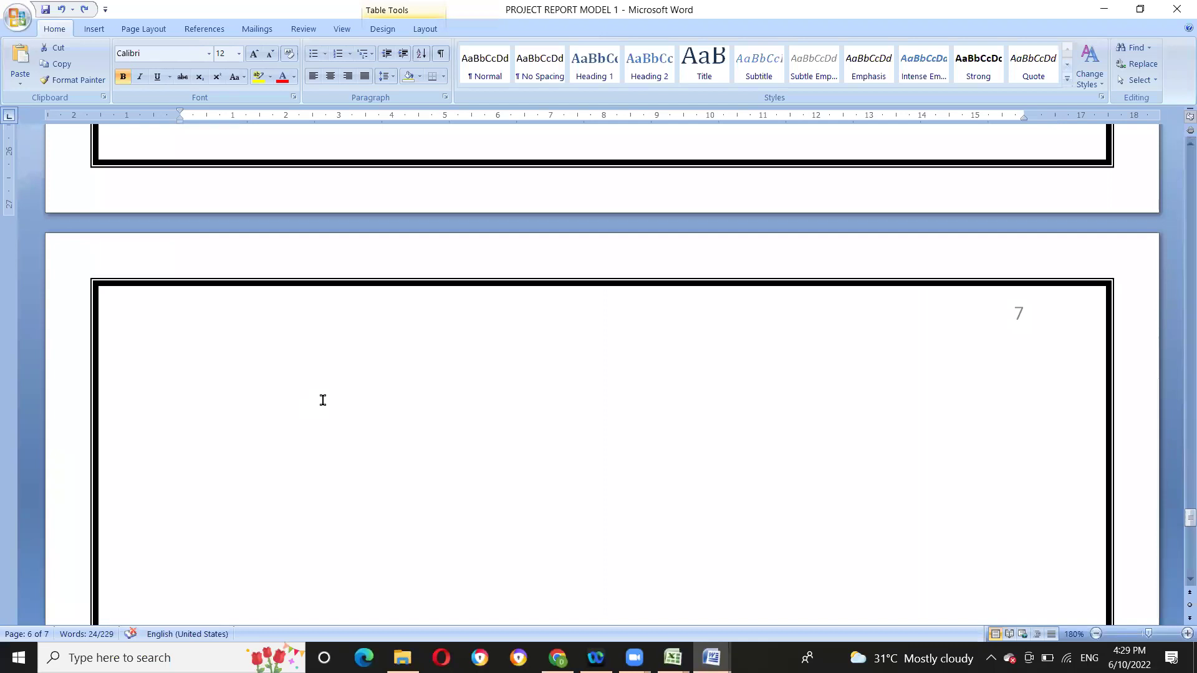
pyautogui.scroll(-8, 323, 400)
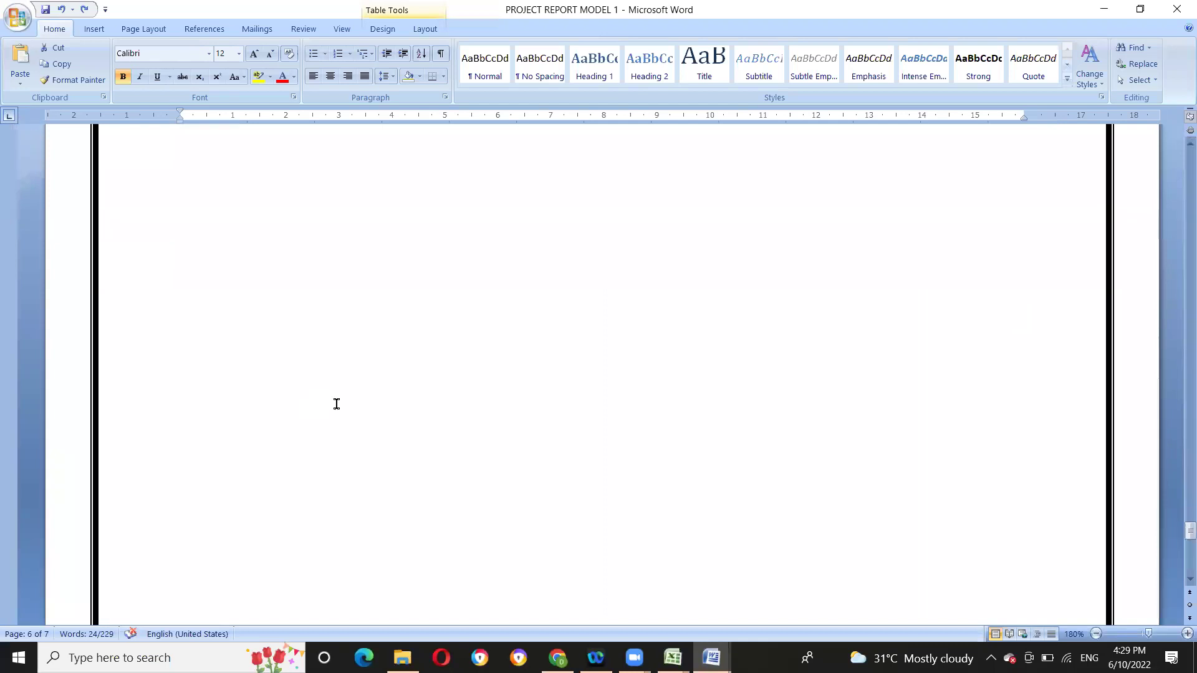
pyautogui.scroll(-6, 336, 404)
pyautogui.scroll(8, 600, 384)
pyautogui.scroll(-3, 615, 377)
pyautogui.keyDown('ctrl'); pyautogui.scroll(-3, 614, 379); pyautogui.keyUp('ctrl')
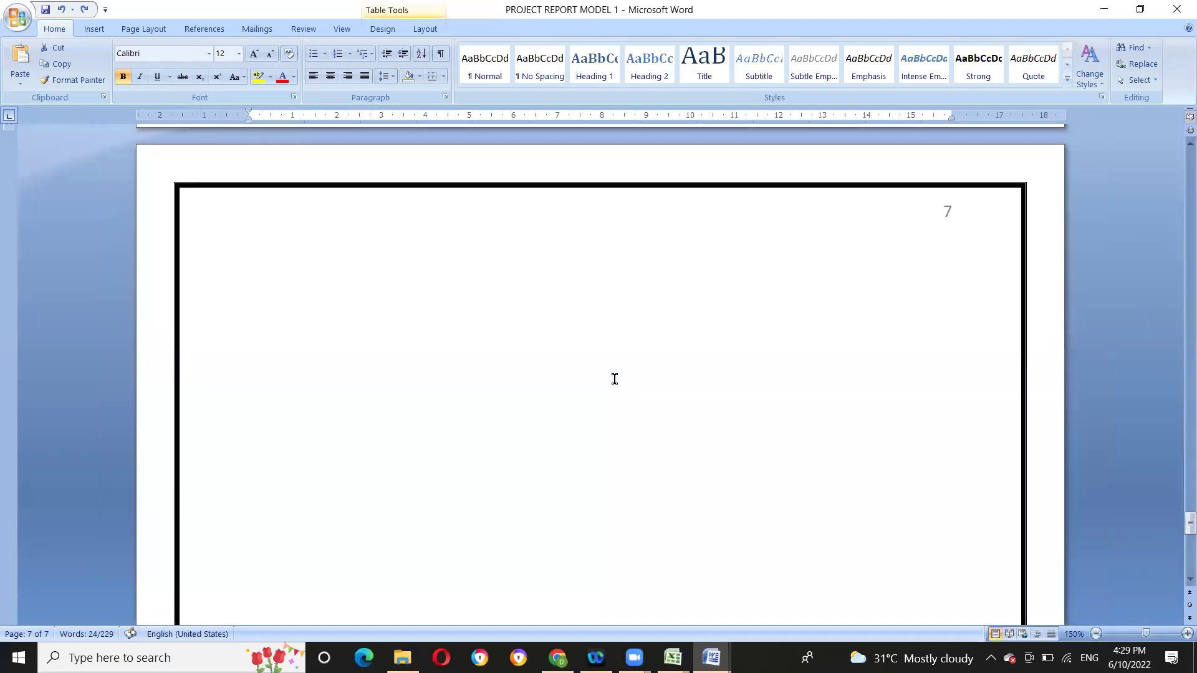
pyautogui.scroll(-10, 615, 379)
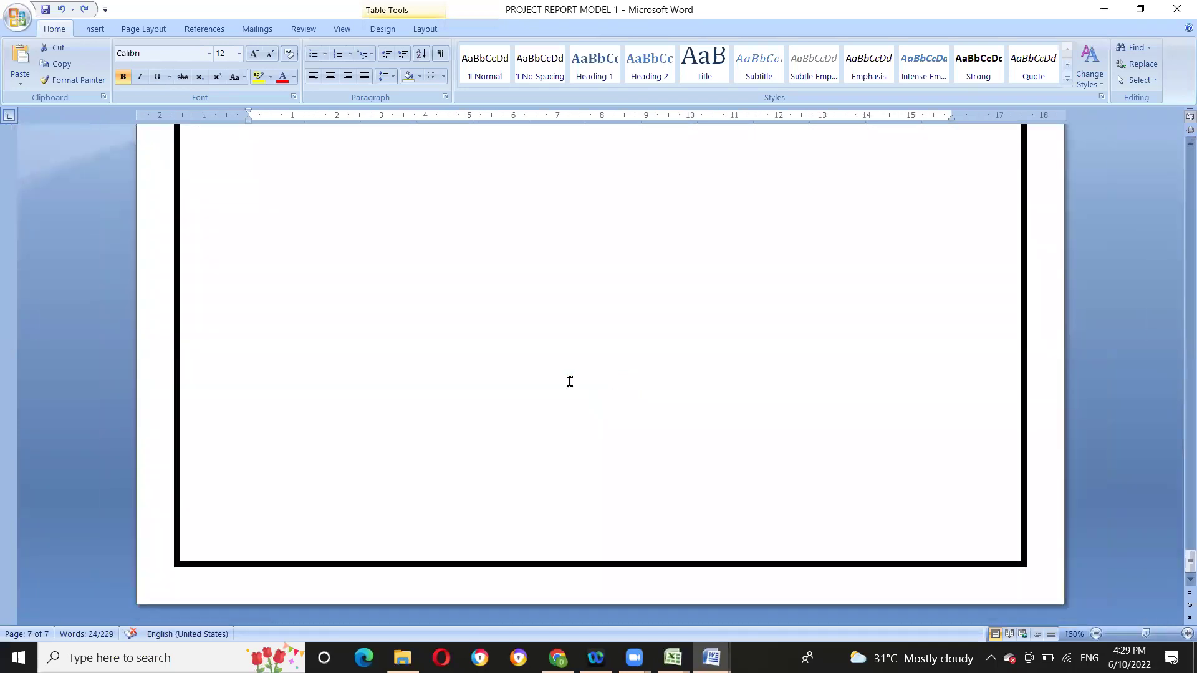
pyautogui.scroll(12, 569, 382)
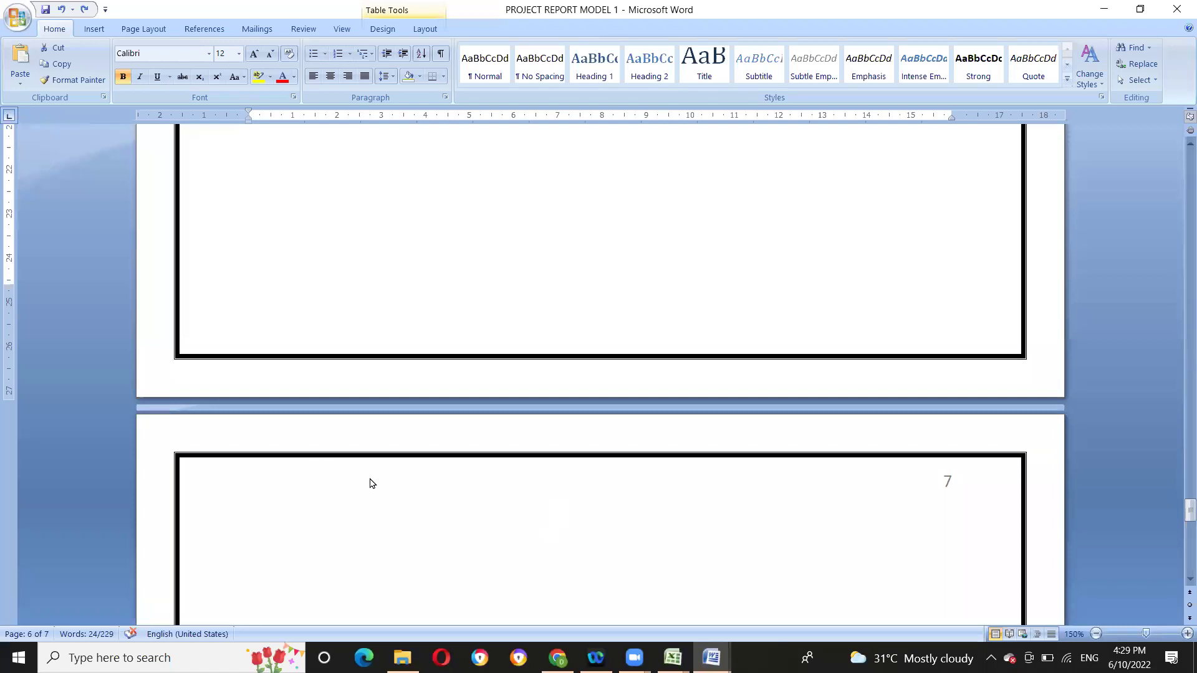
pyautogui.moveTo(1190, 510); pyautogui.dragTo(1178, 356)
pyautogui.moveTo(1180, 396); pyautogui.dragTo(1180, 529)
pyautogui.click(608, 267)
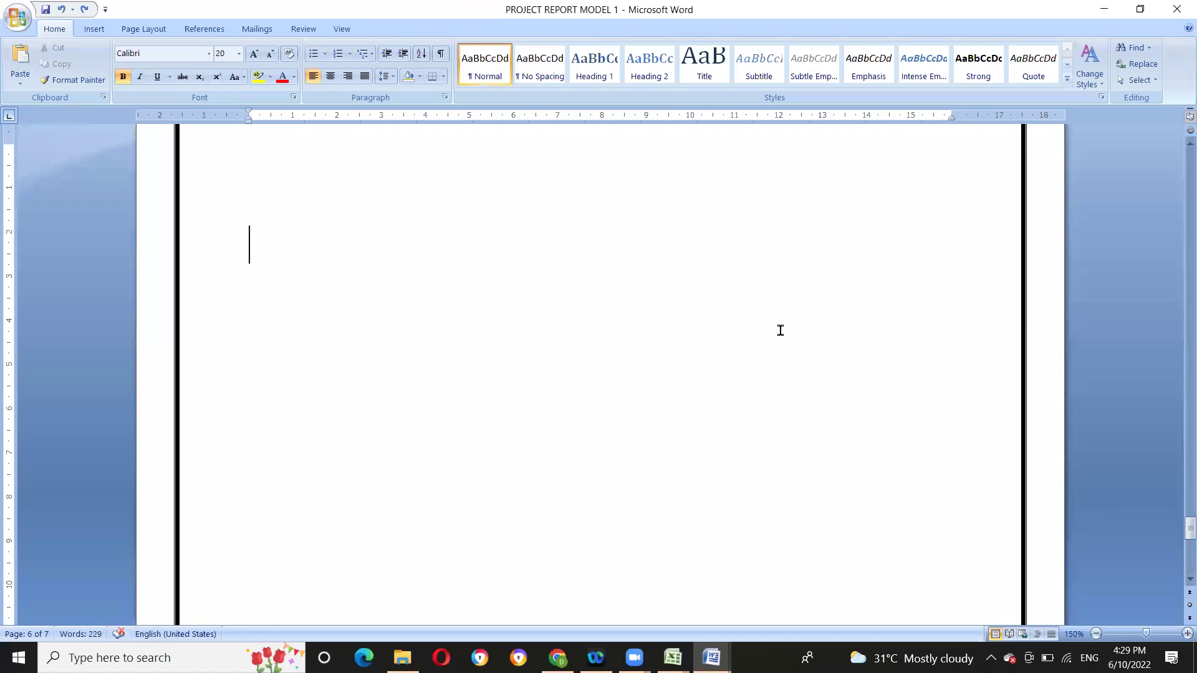
pyautogui.scroll(-5, 784, 334)
pyautogui.click(548, 396)
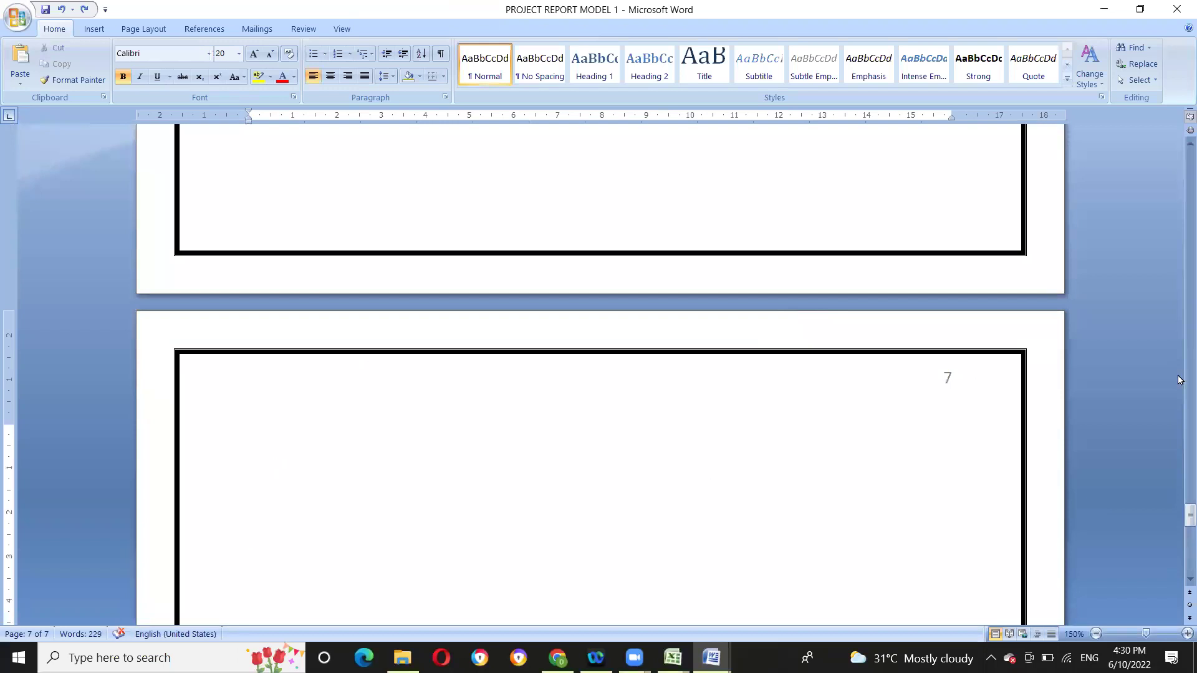
# - Go through the chapter titles in the contents table one by one, from Introduction to Schedule
pyautogui.moveTo(1189, 524); pyautogui.dragTo(1179, 480)
pyautogui.click(281, 225)
pyautogui.moveTo(281, 225); pyautogui.dragTo(490, 223)
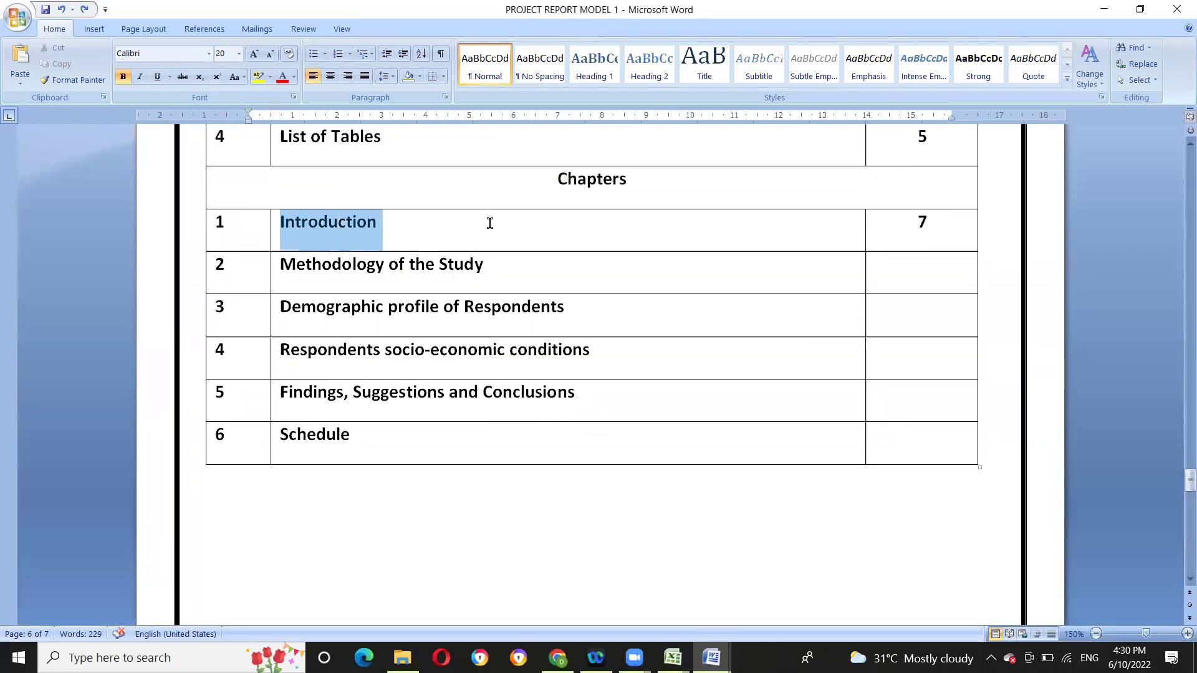
pyautogui.moveTo(281, 266); pyautogui.dragTo(492, 258)
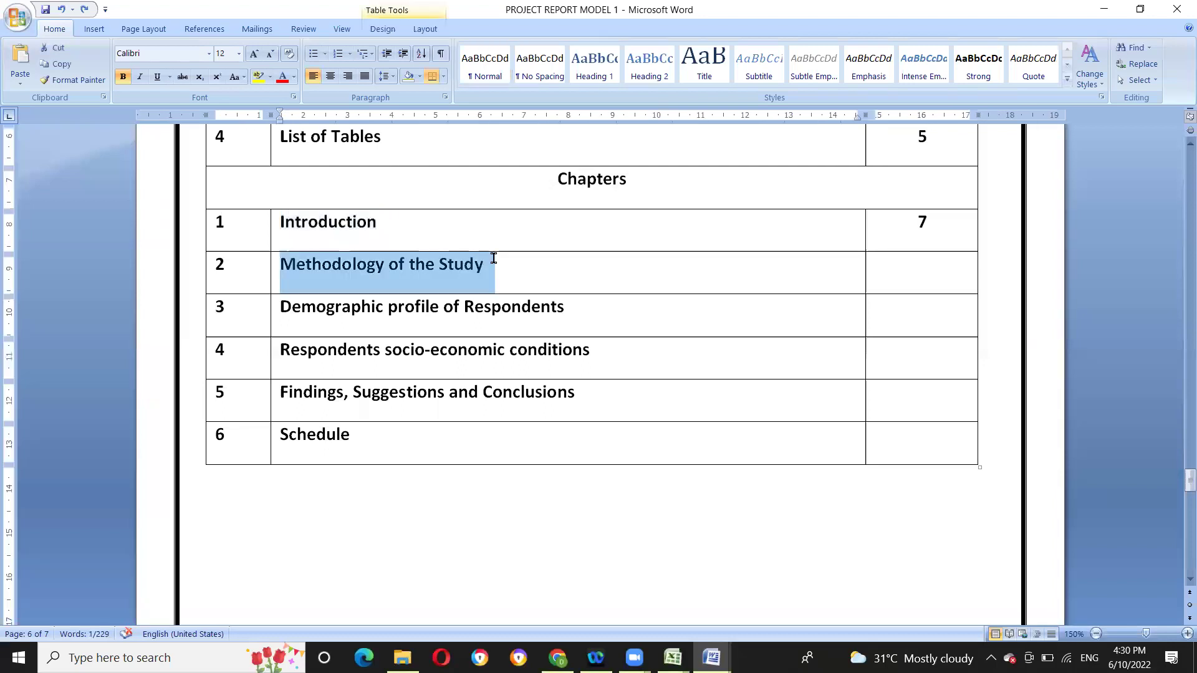
pyautogui.moveTo(290, 306); pyautogui.dragTo(569, 296)
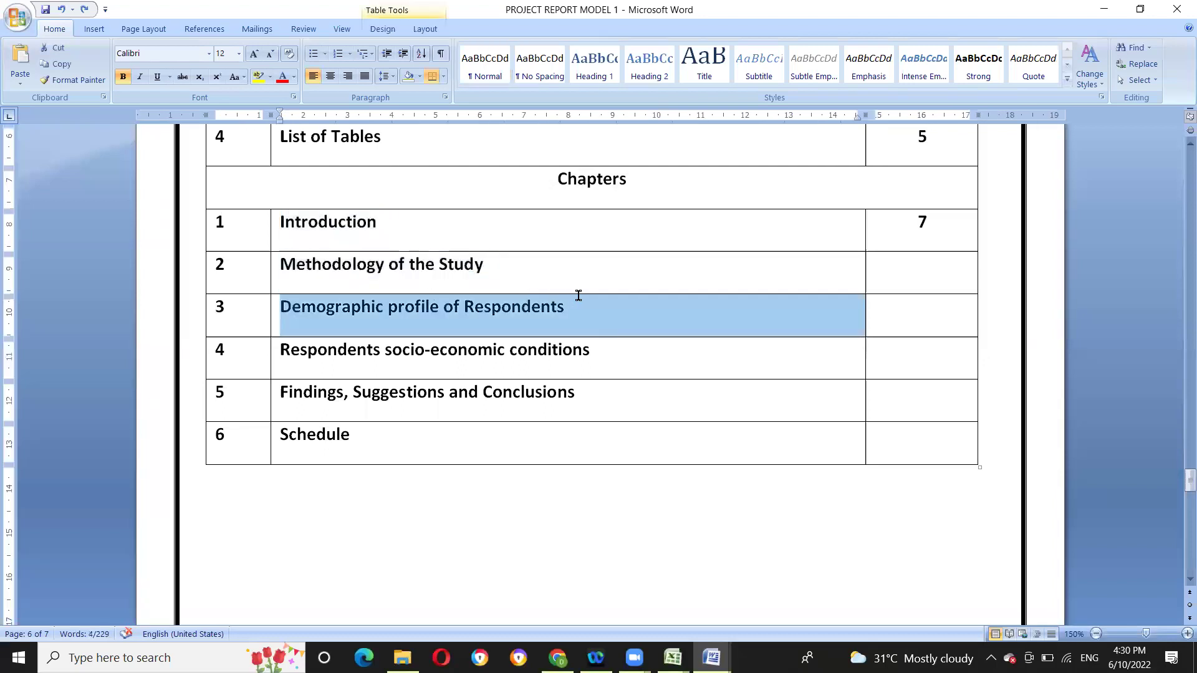
pyautogui.moveTo(285, 349); pyautogui.dragTo(581, 363)
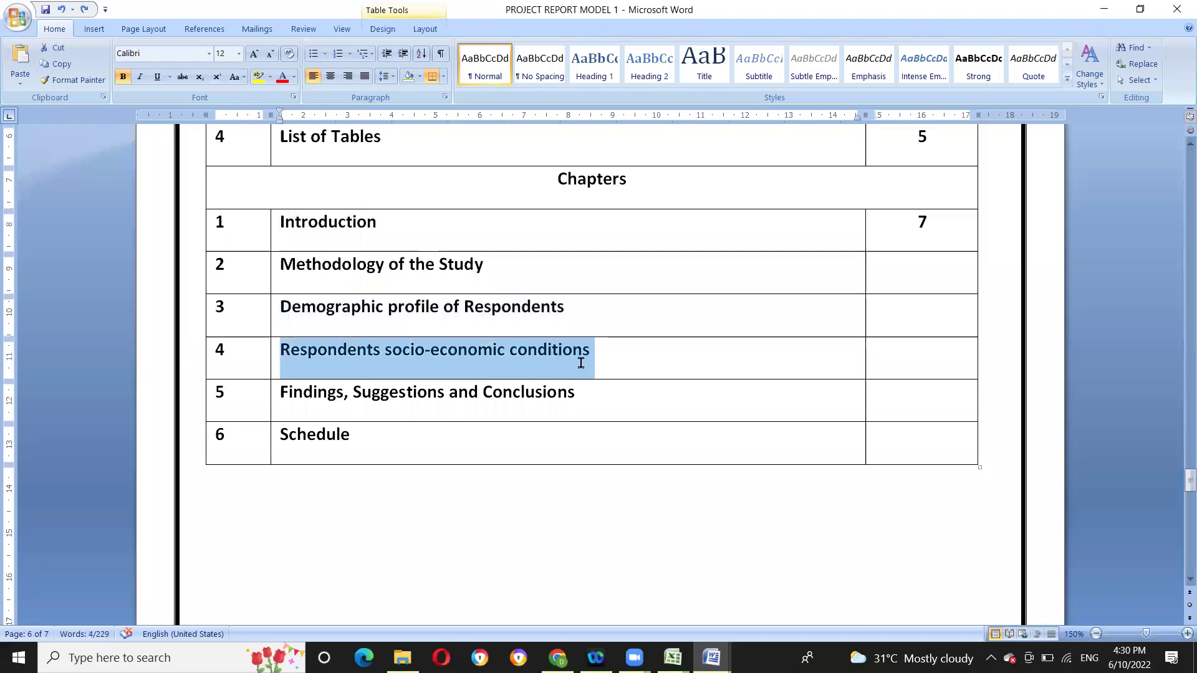
pyautogui.moveTo(281, 399); pyautogui.dragTo(568, 398)
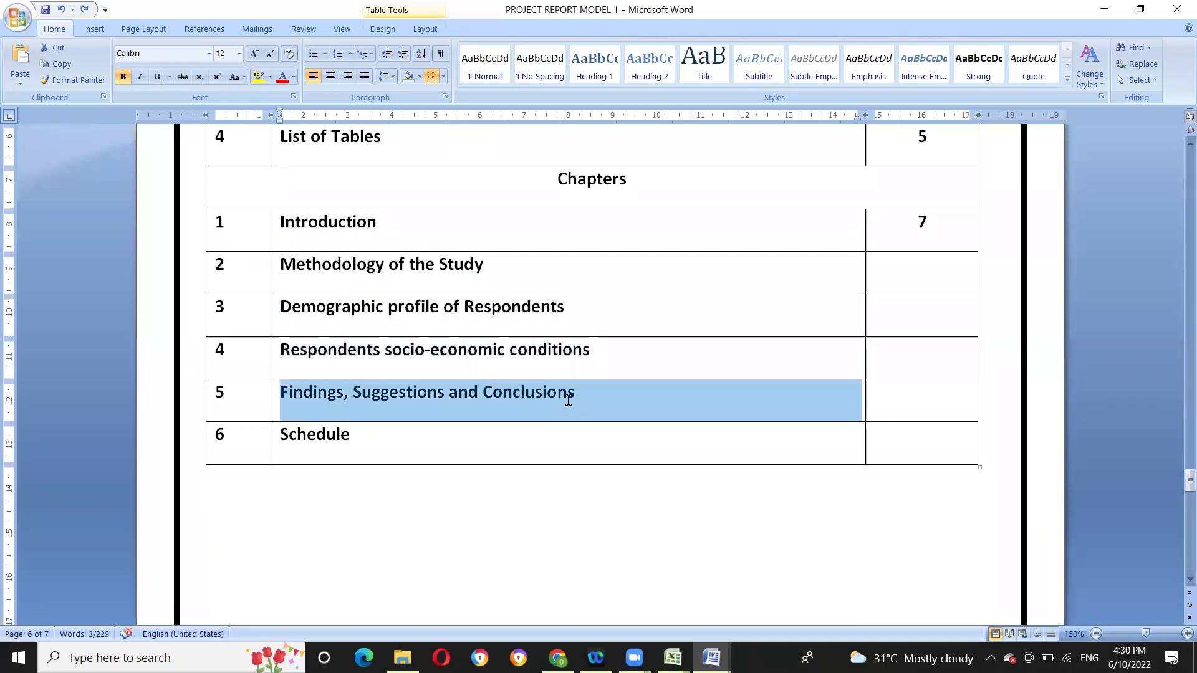
pyautogui.click(281, 437)
pyautogui.moveTo(281, 436); pyautogui.dragTo(412, 436)
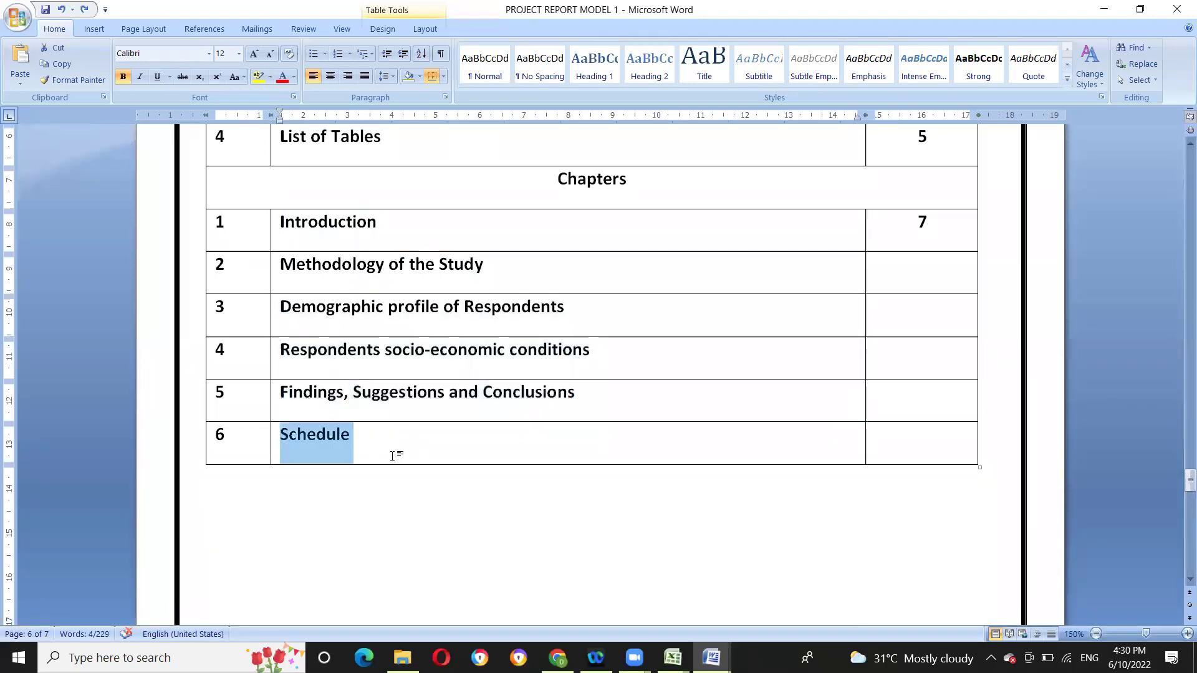
pyautogui.click(384, 438)
pyautogui.moveTo(282, 220); pyautogui.dragTo(620, 439)
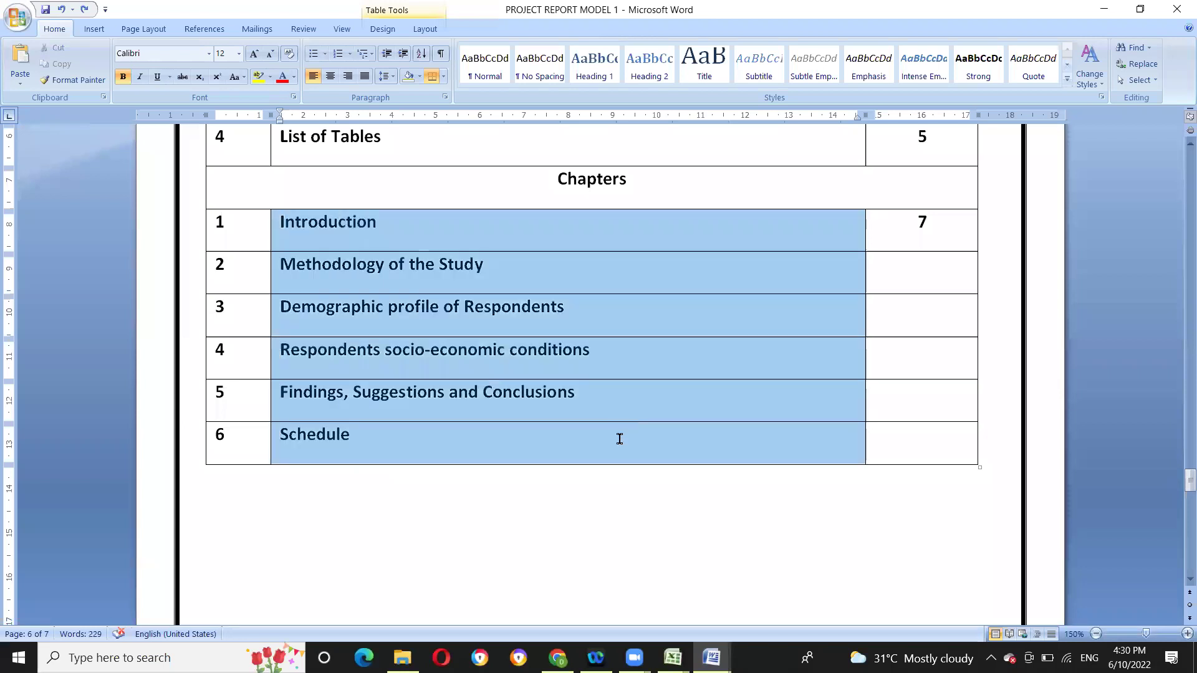
pyautogui.click(401, 390)
pyautogui.click(216, 222)
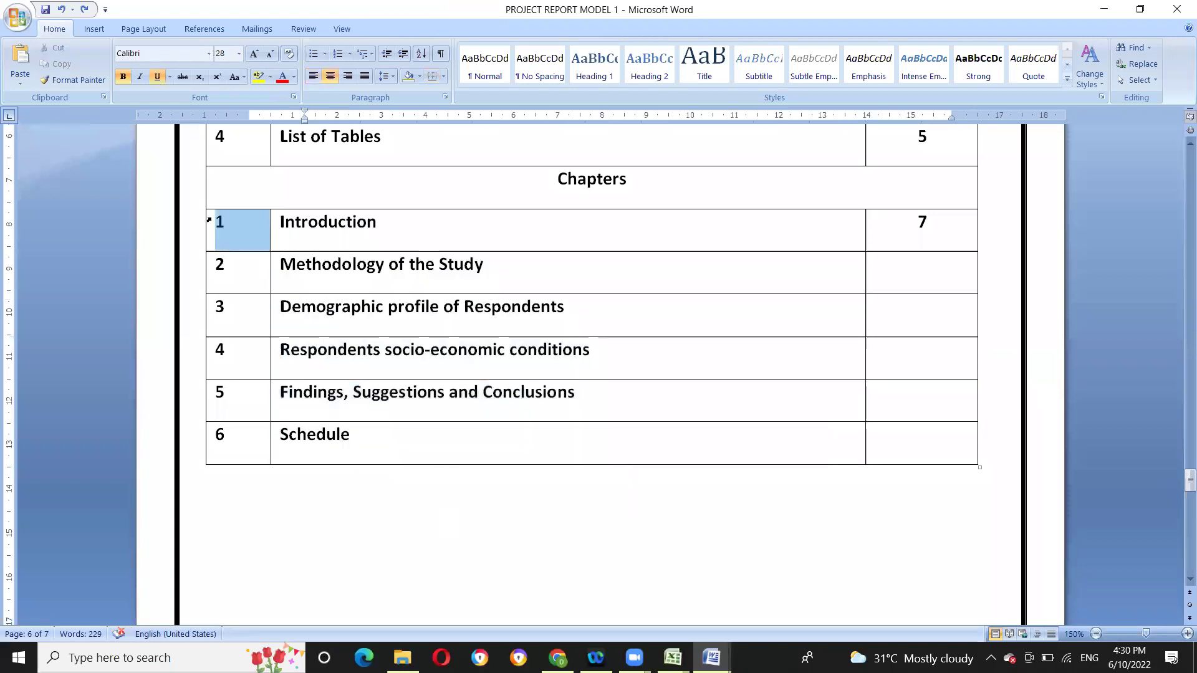
pyautogui.moveTo(358, 441); pyautogui.dragTo(213, 238)
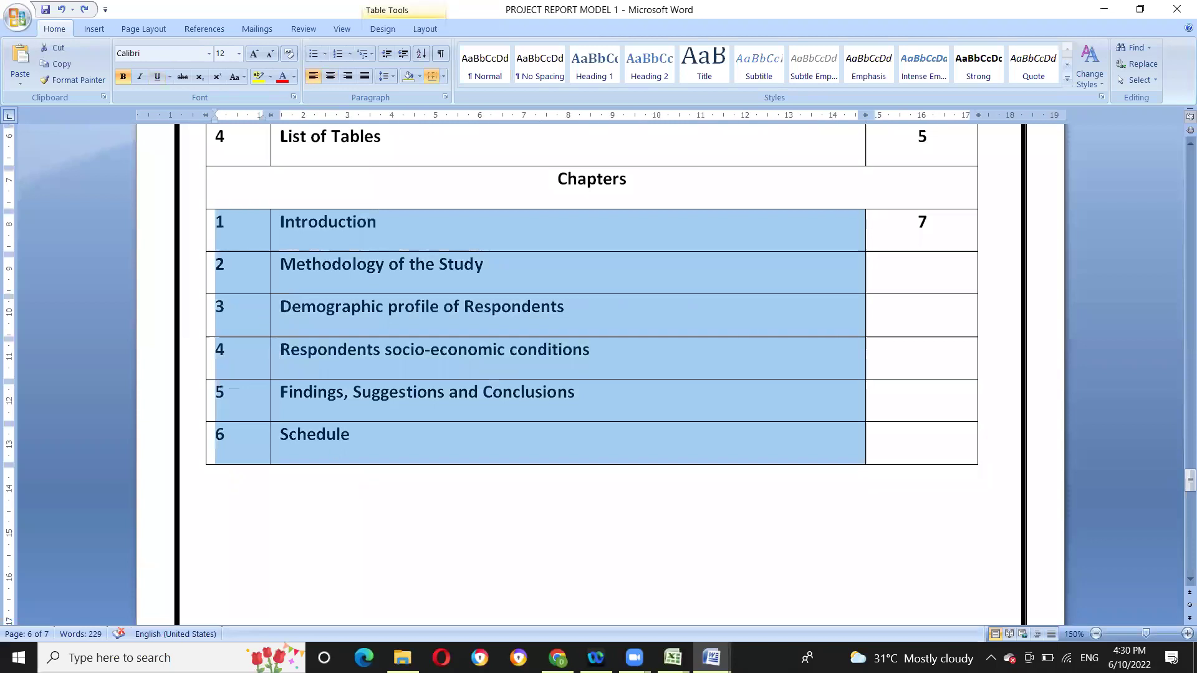
# - Switch to the scanned survey PDF in Chrome and read its questions from the caste-wise house counts to the economic status section
pyautogui.click(558, 658)
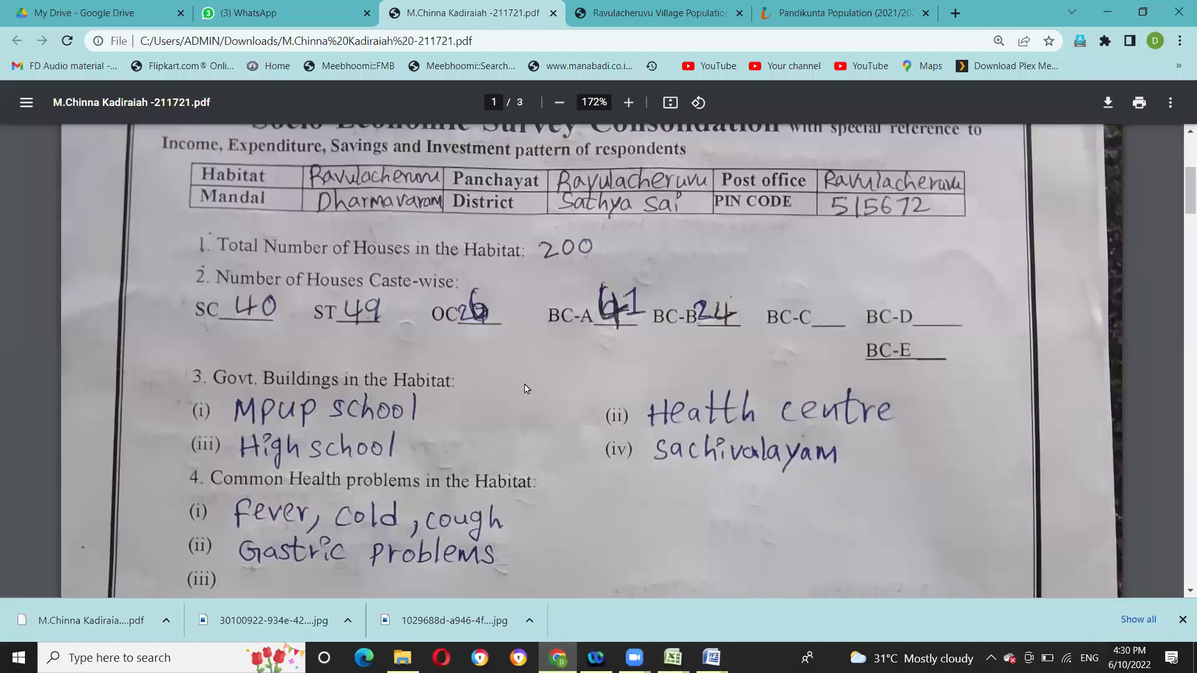
pyautogui.scroll(-15, 523, 416)
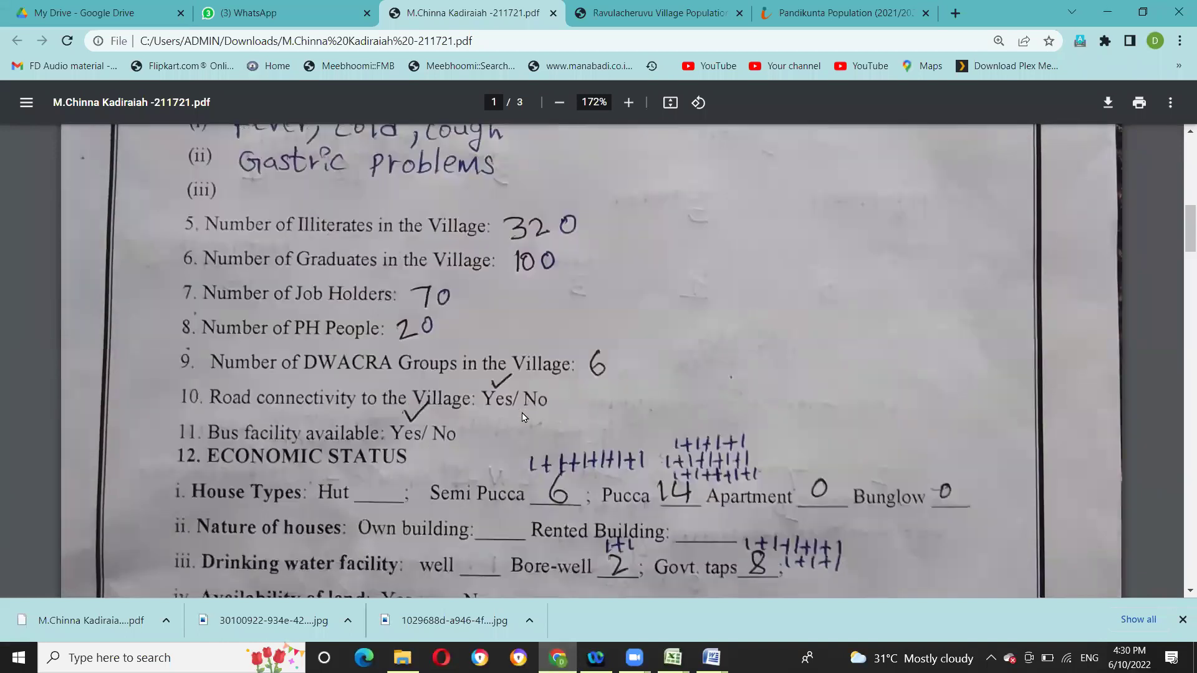
pyautogui.scroll(15, 523, 417)
pyautogui.scroll(-6, 524, 417)
# - Switch to the Excel workbook Book1 and insert a 2-D clustered bar chart from the house data in A1:B5
pyautogui.moveTo(673, 657)
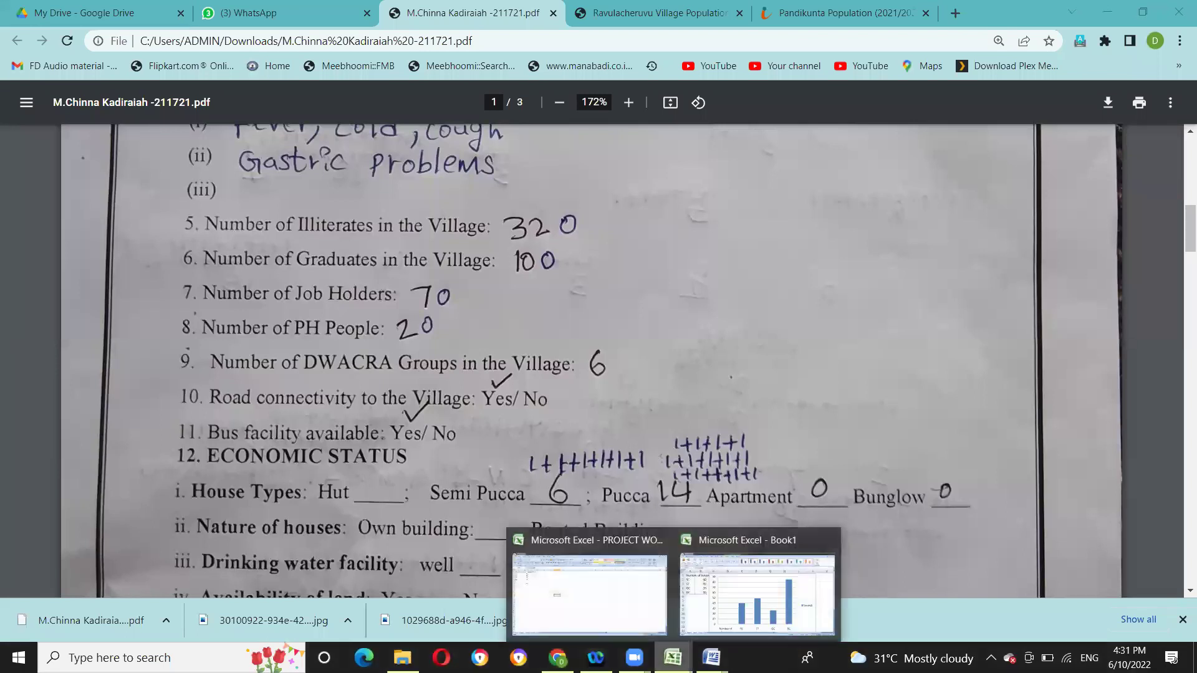
pyautogui.click(752, 614)
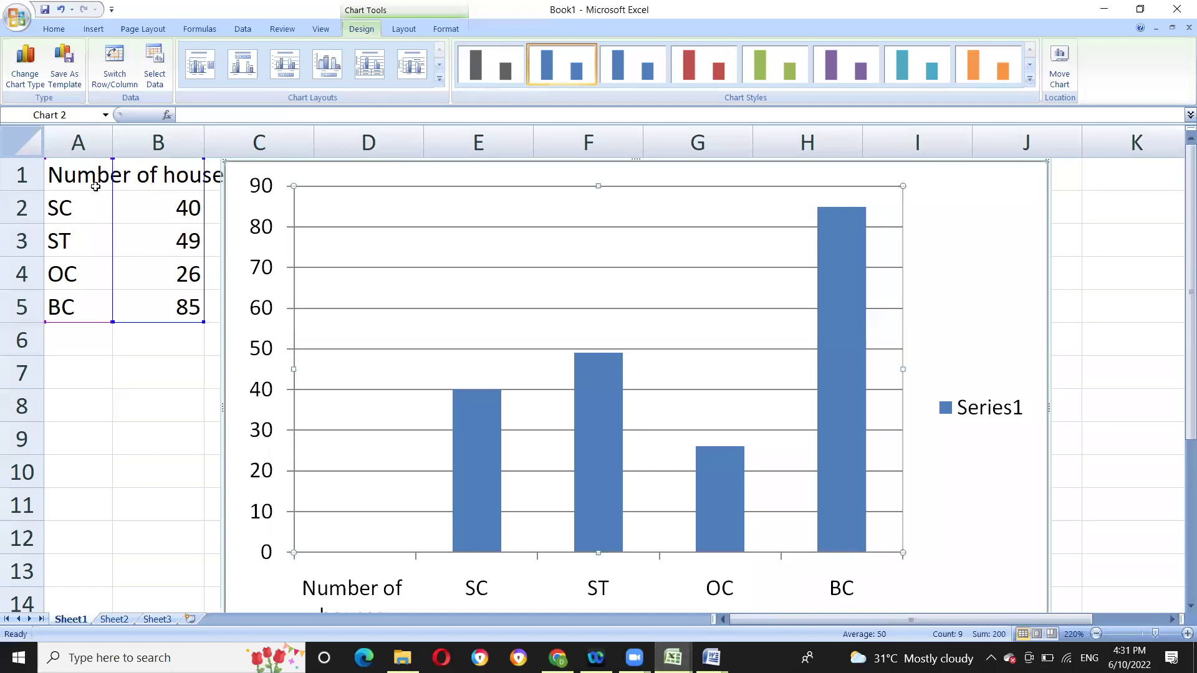
pyautogui.click(68, 173)
pyautogui.moveTo(68, 172); pyautogui.dragTo(195, 310)
pyautogui.click(99, 31)
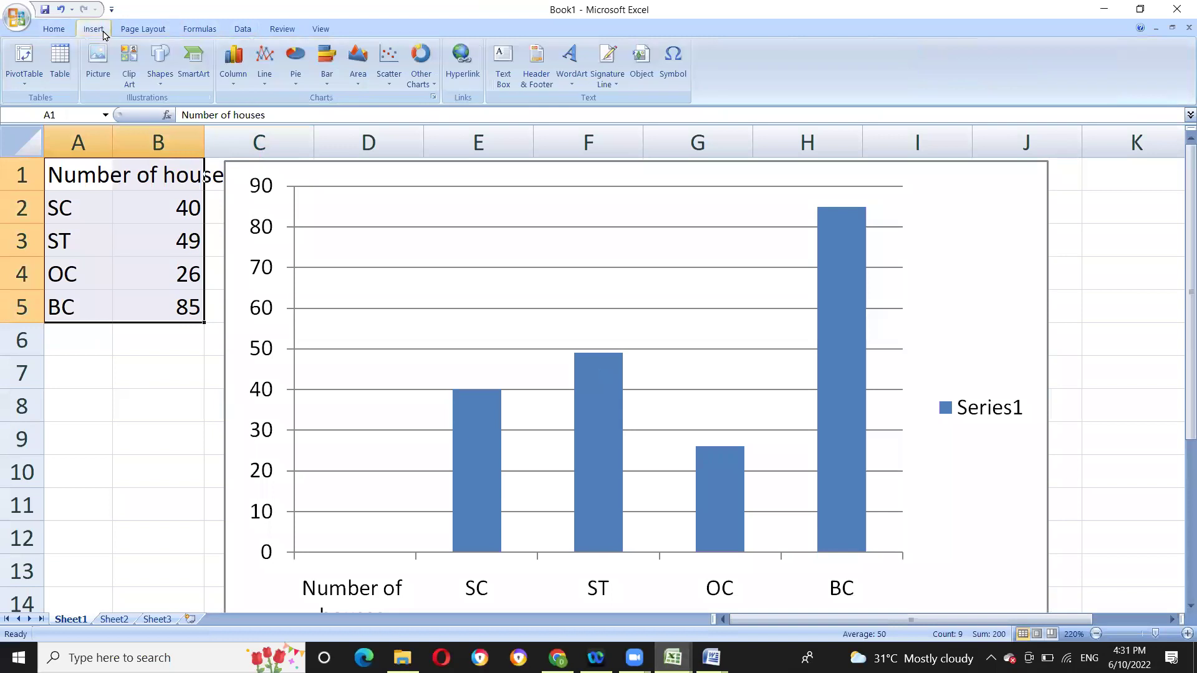
pyautogui.click(325, 64)
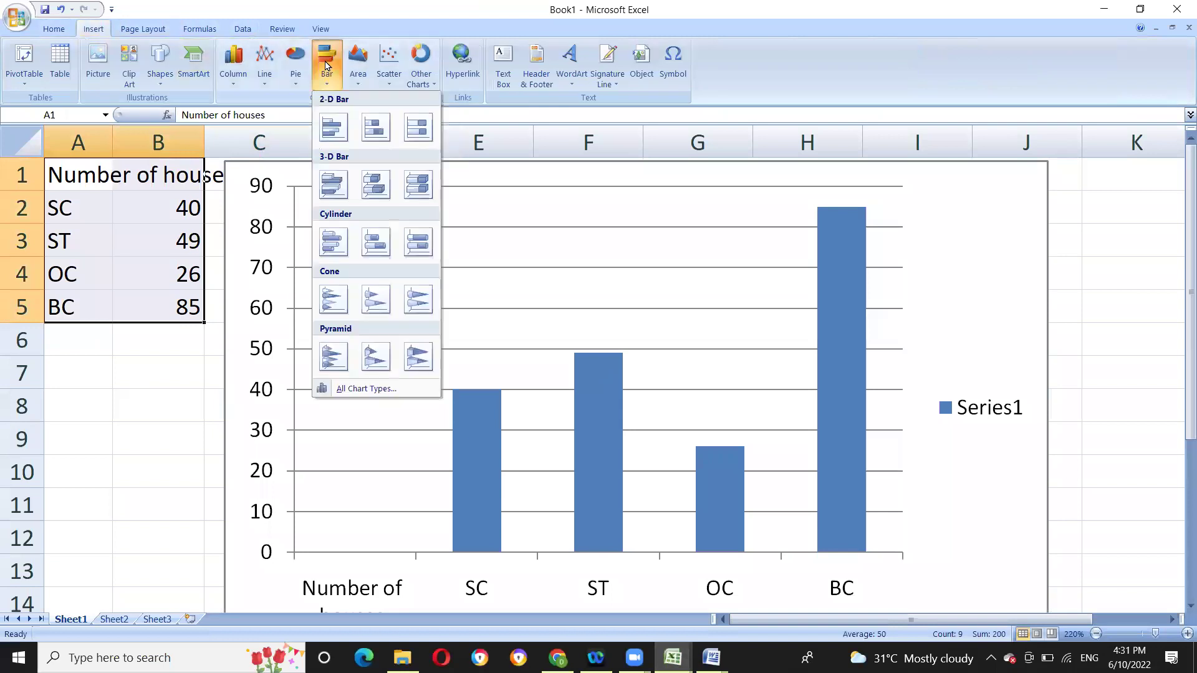
pyautogui.click(333, 128)
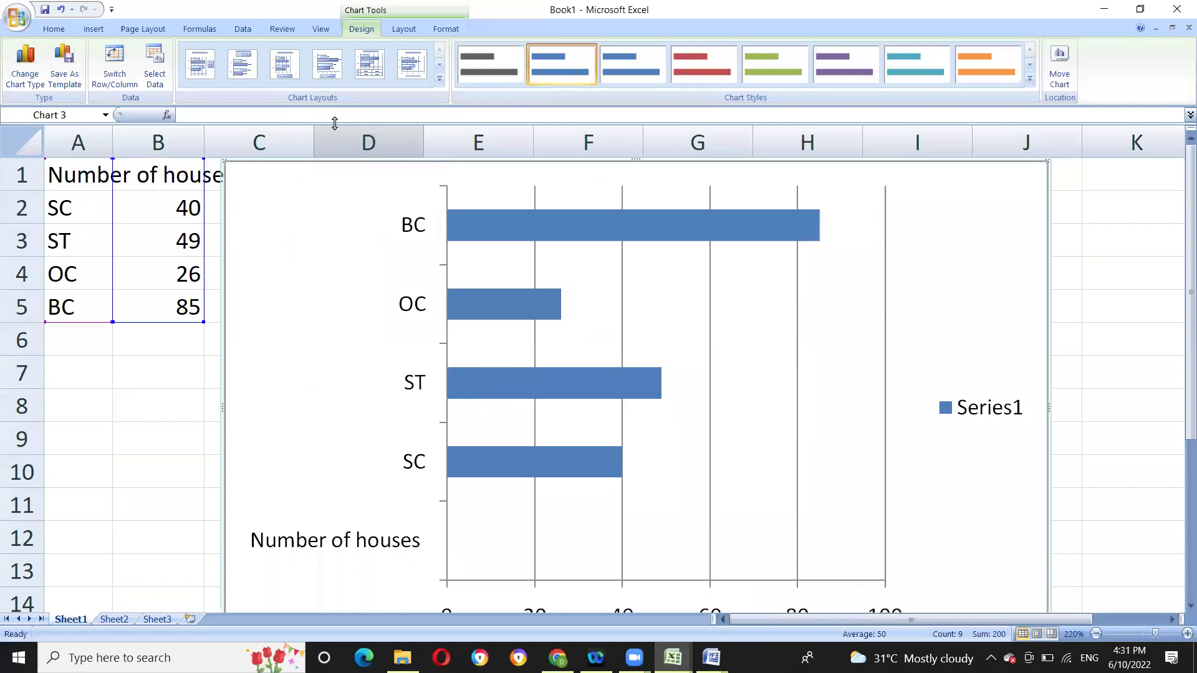
# - Apply the bar chart layout with axis titles, a legend and dense vertical gridlines but no chart title
pyautogui.click(440, 79)
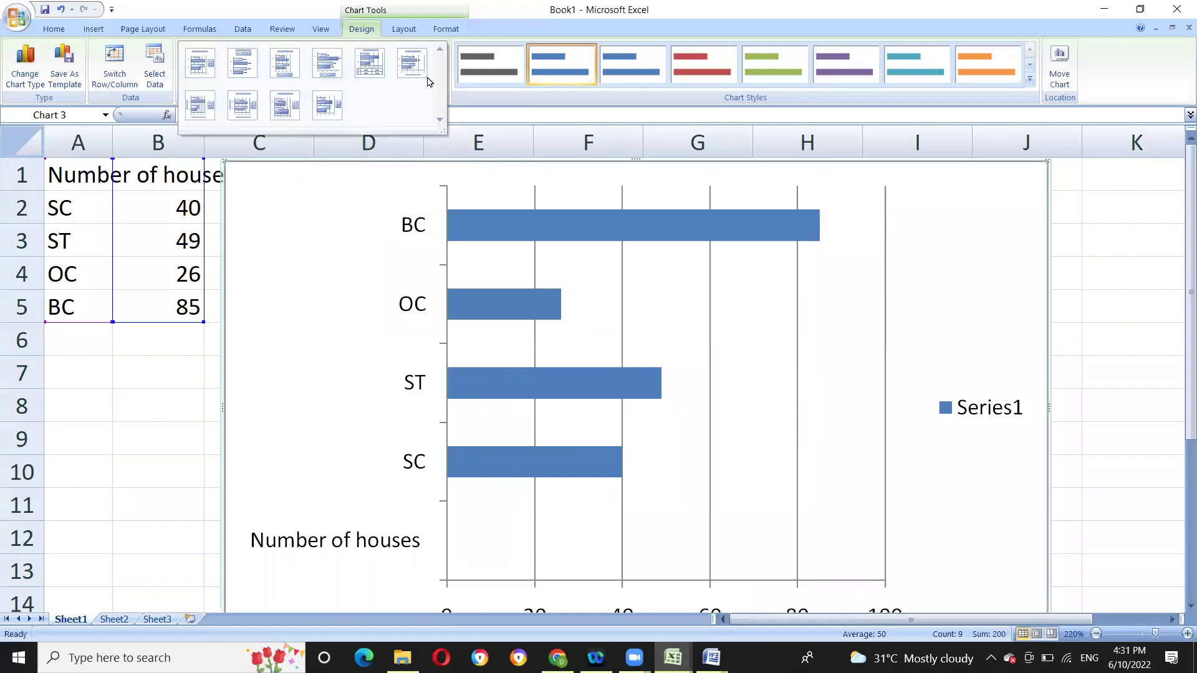
pyautogui.click(324, 112)
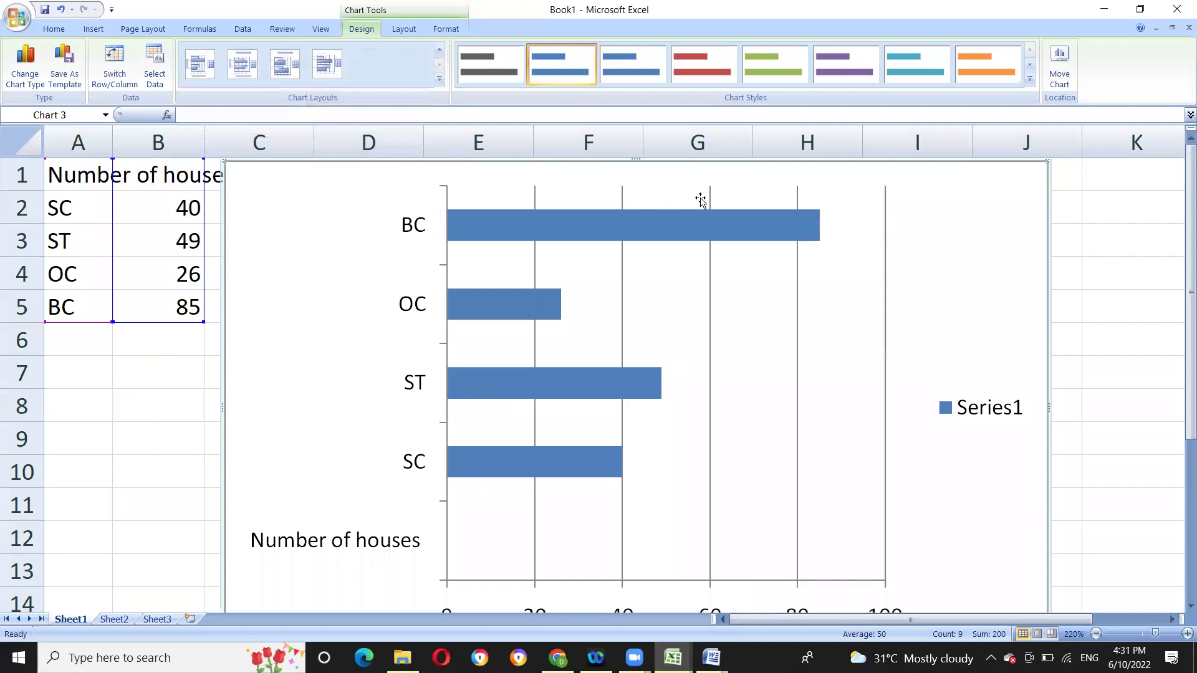
pyautogui.click(242, 64)
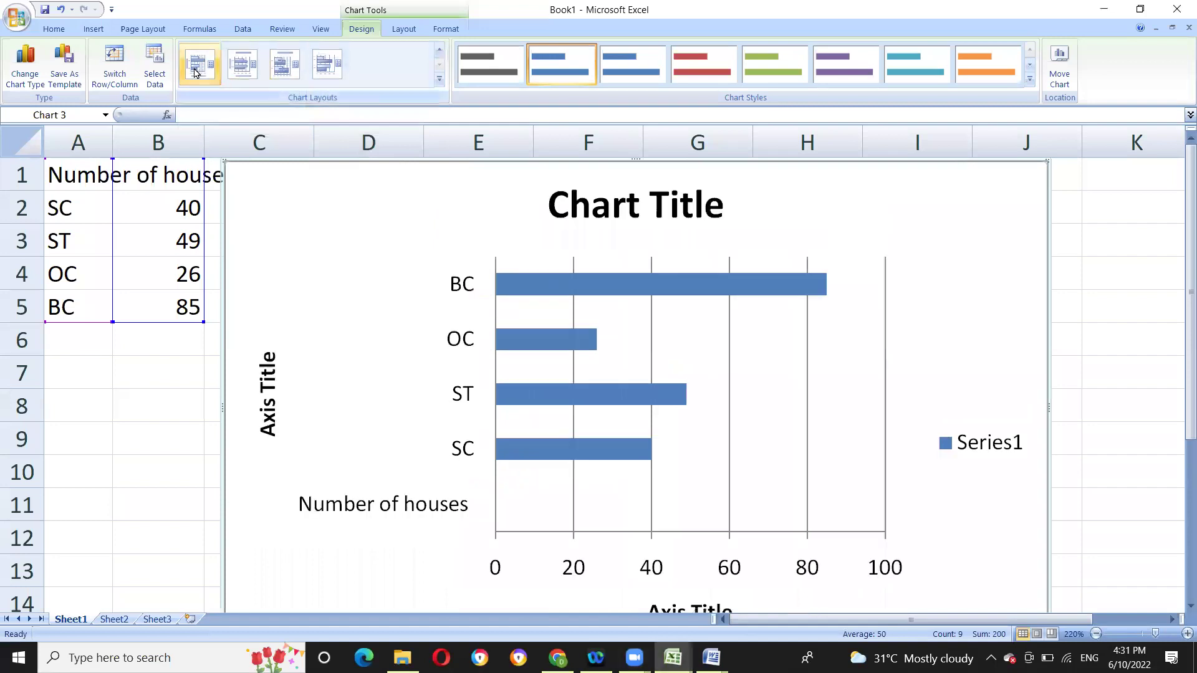
pyautogui.click(195, 73)
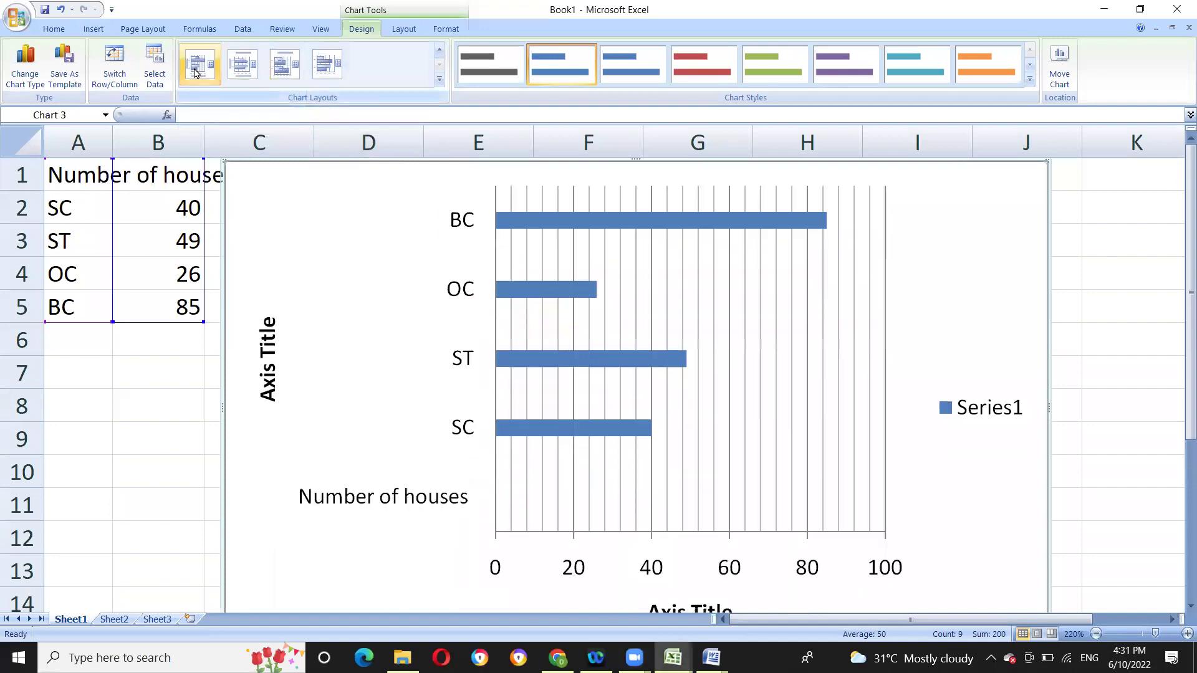
pyautogui.click(139, 375)
pyautogui.click(322, 380)
pyautogui.click(93, 372)
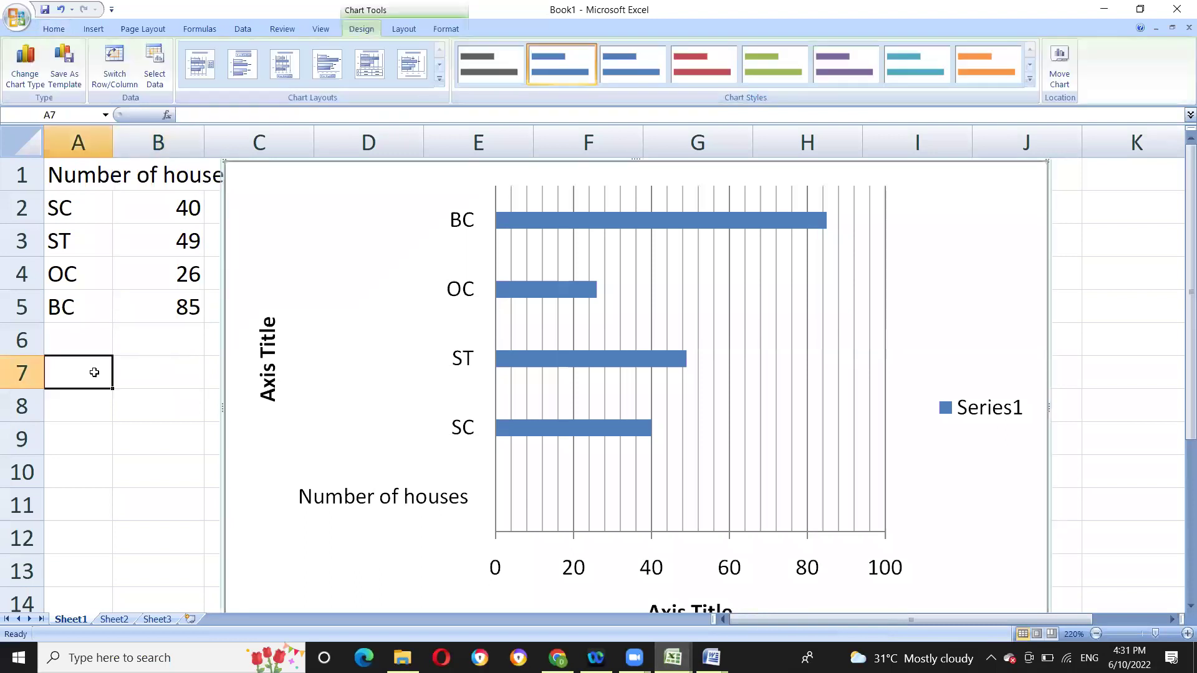
# - Go to the empty rows below the house data and charts and select cell B33 for a new table
pyautogui.scroll(-5, 166, 387)
pyautogui.scroll(5, 160, 339)
pyautogui.moveTo(93, 168); pyautogui.dragTo(187, 311)
pyautogui.click(181, 422)
pyautogui.scroll(-10, 181, 422)
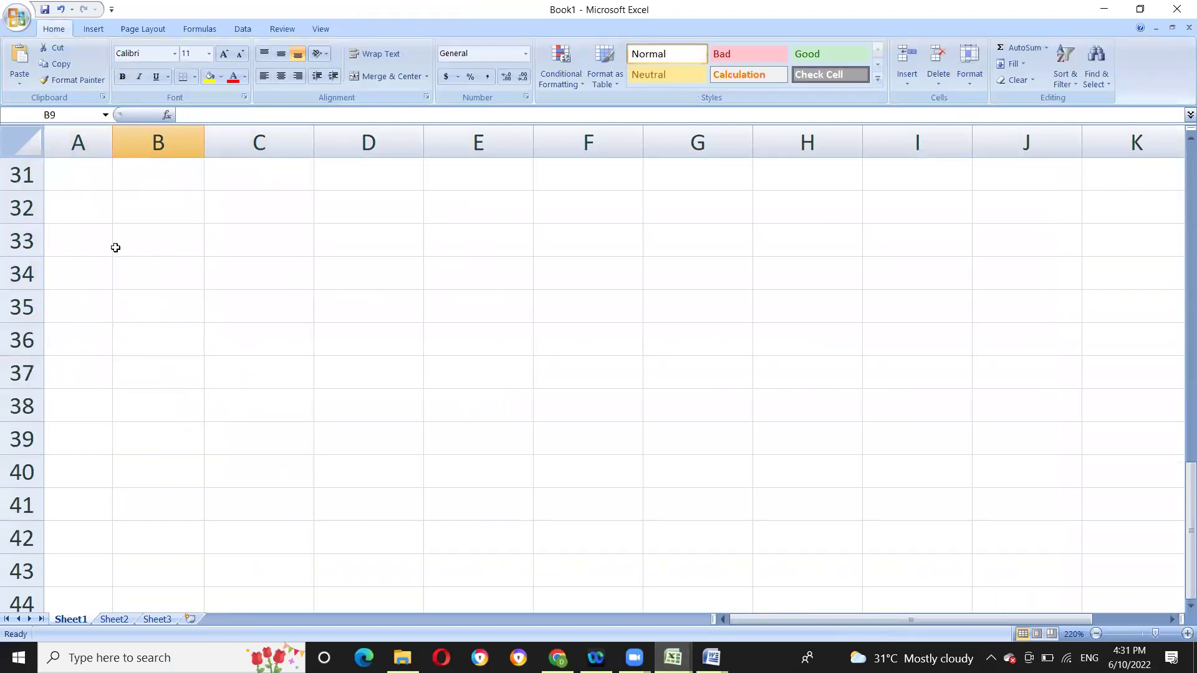
pyautogui.click(115, 248)
# - Switch to the scanned survey PDF in Chrome and read the economic status section from house types to names of crops
pyautogui.click(558, 658)
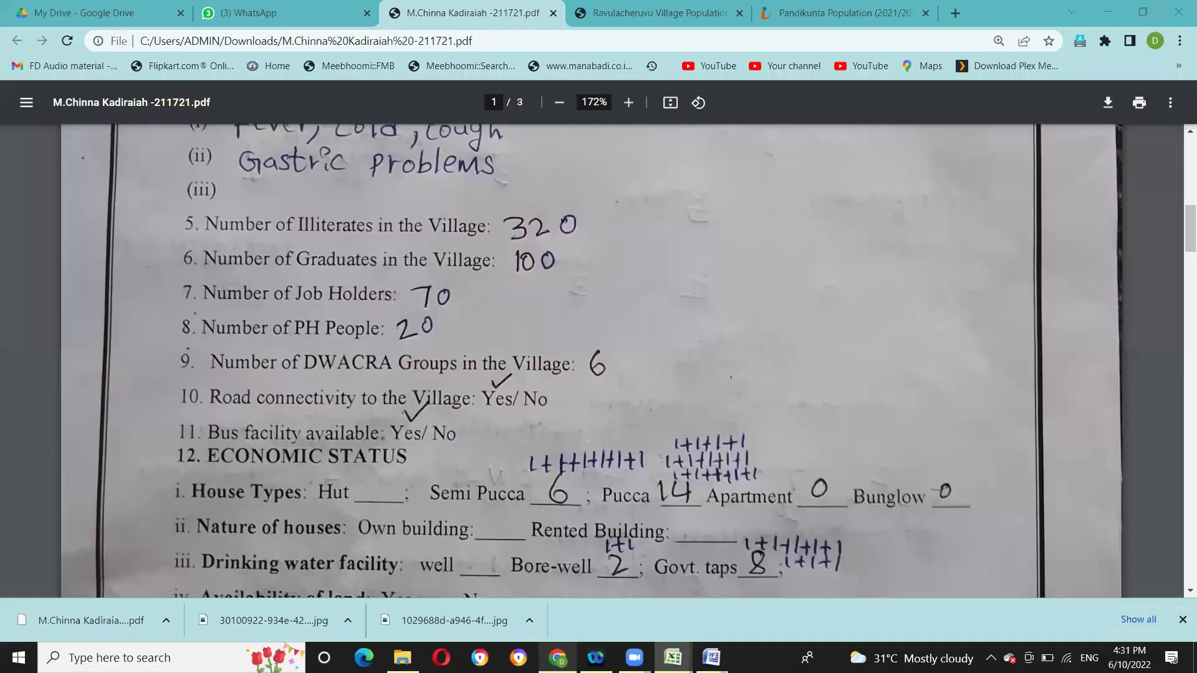
pyautogui.scroll(-6, 422, 433)
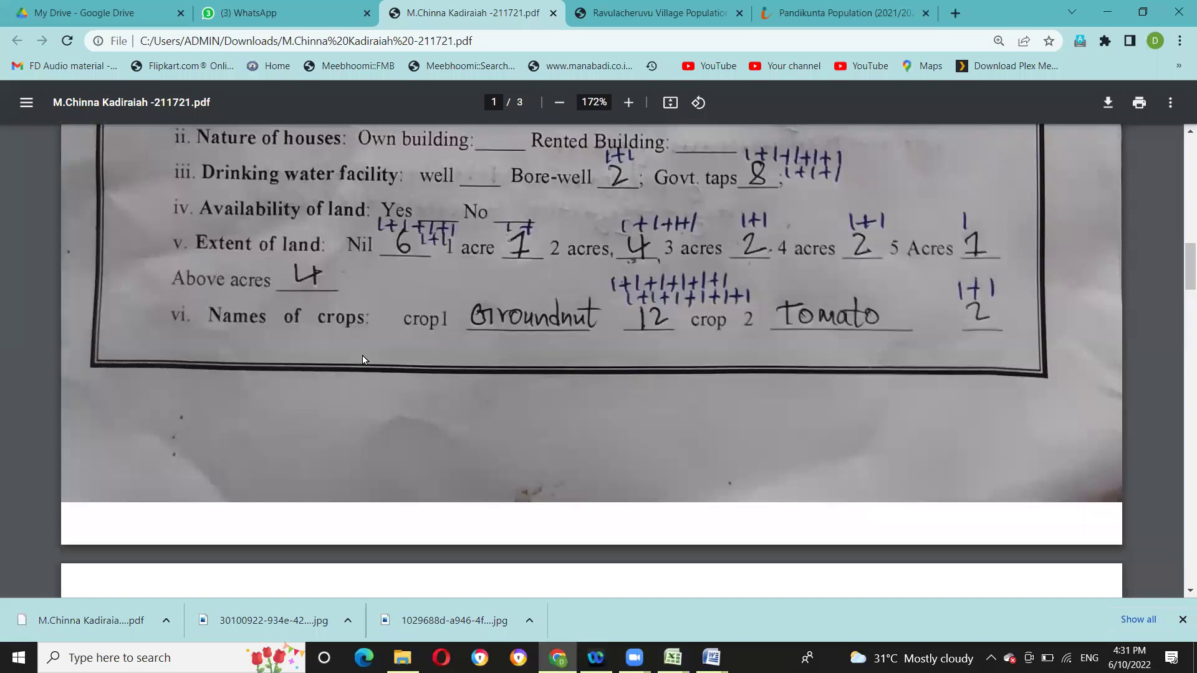
pyautogui.scroll(6, 364, 359)
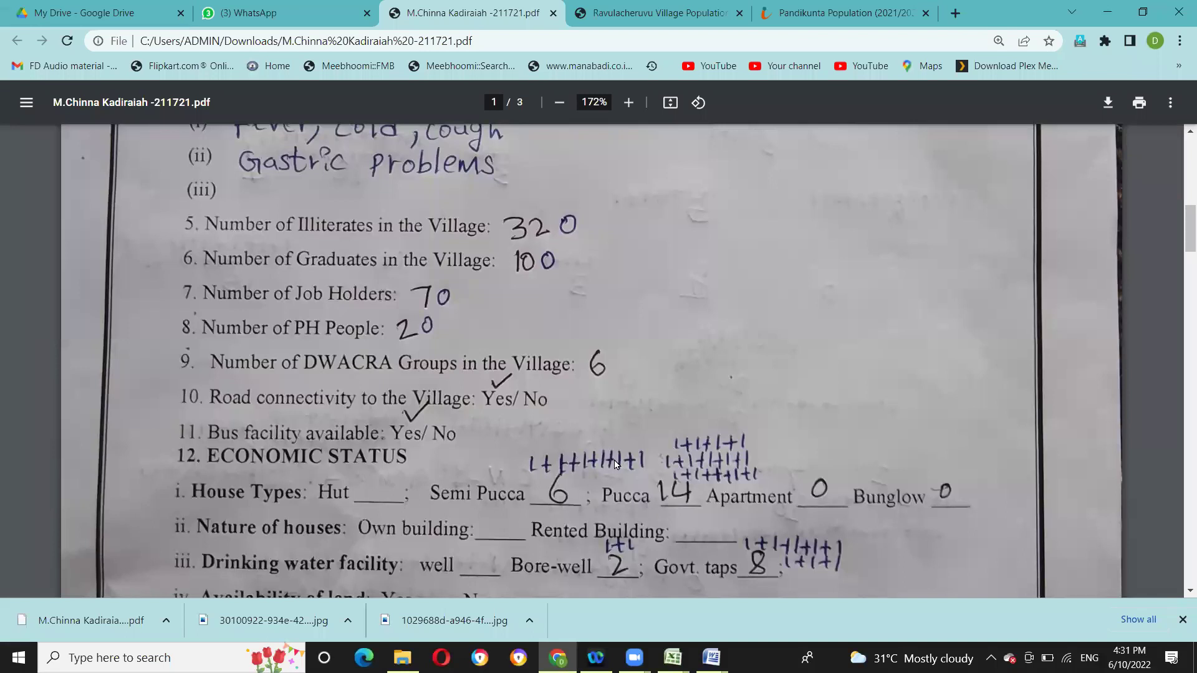
pyautogui.scroll(10, 616, 465)
pyautogui.scroll(-10, 631, 466)
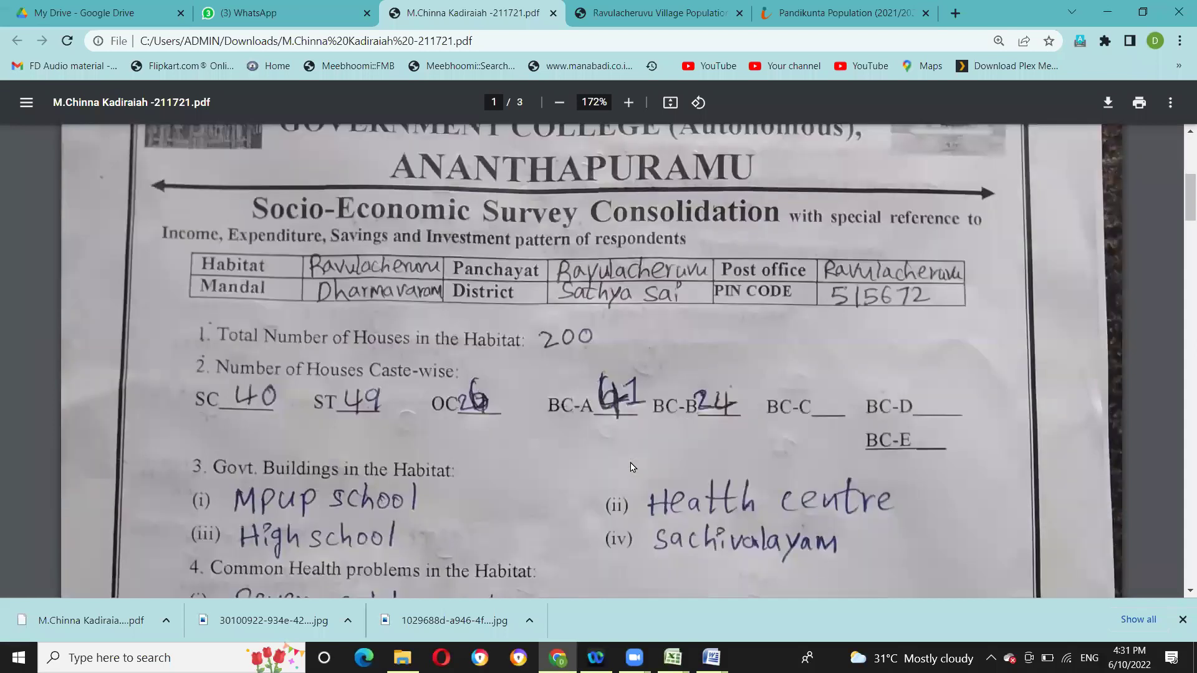
pyautogui.scroll(-5, 630, 464)
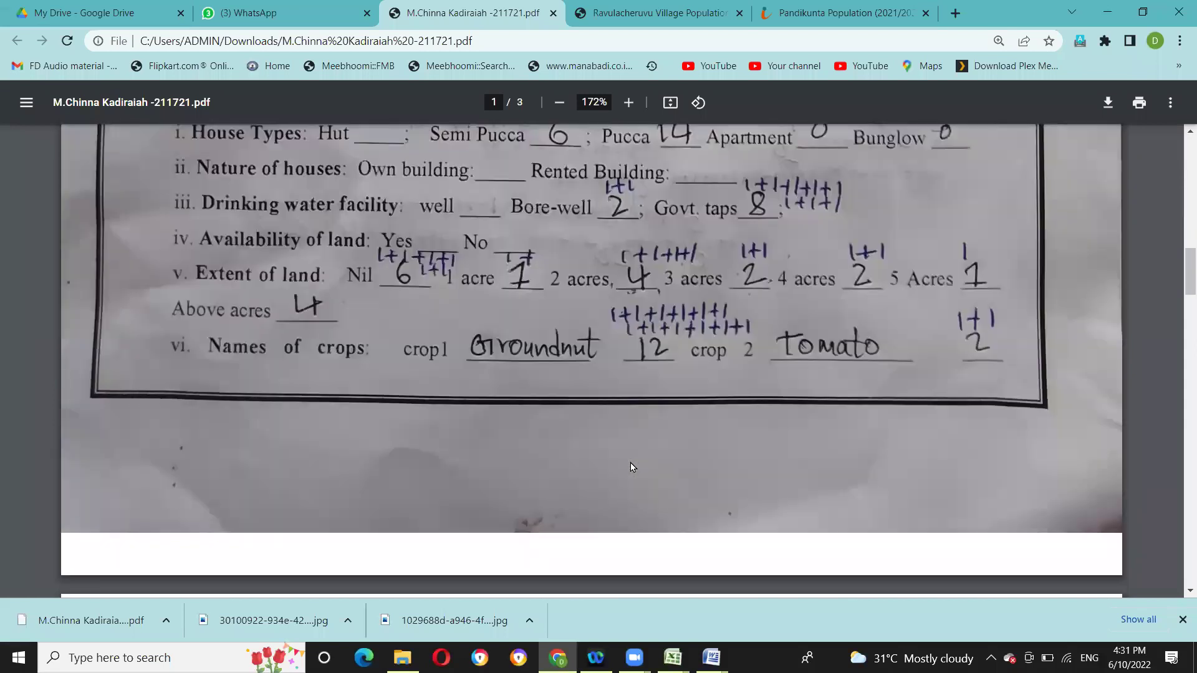
pyautogui.scroll(5, 630, 464)
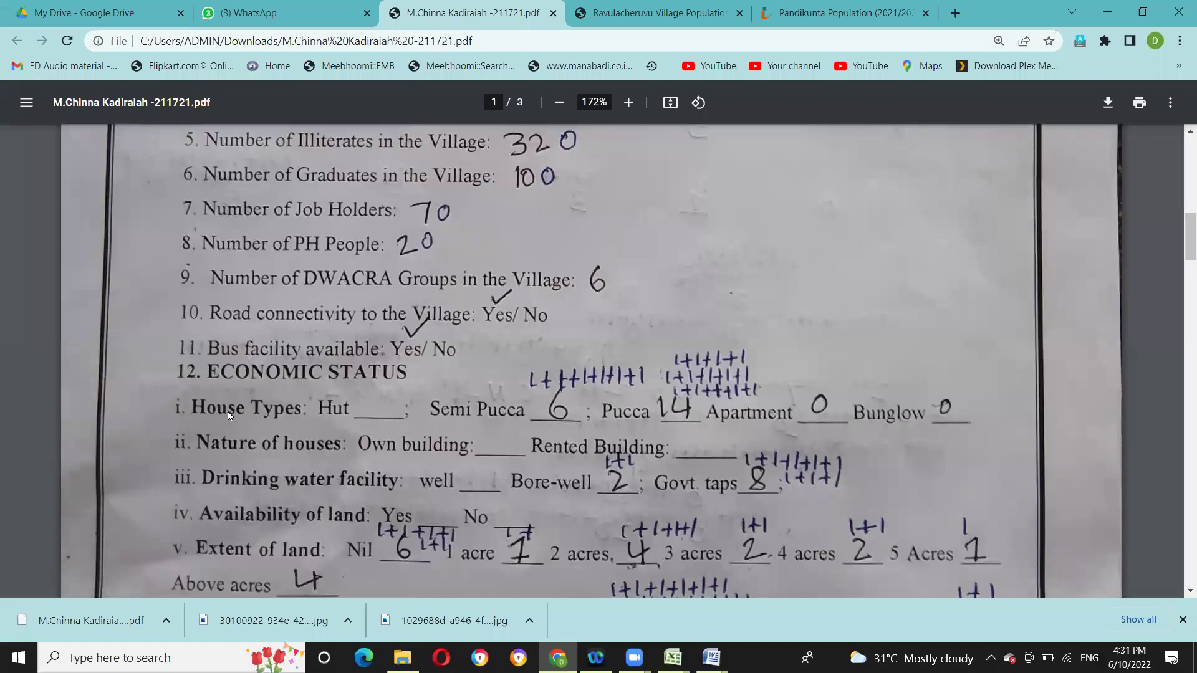
# - Return to the Book1 workbook in Excel and enter Type of house, Semi pucca and pucca in cells A34 to A36
pyautogui.click(614, 591)
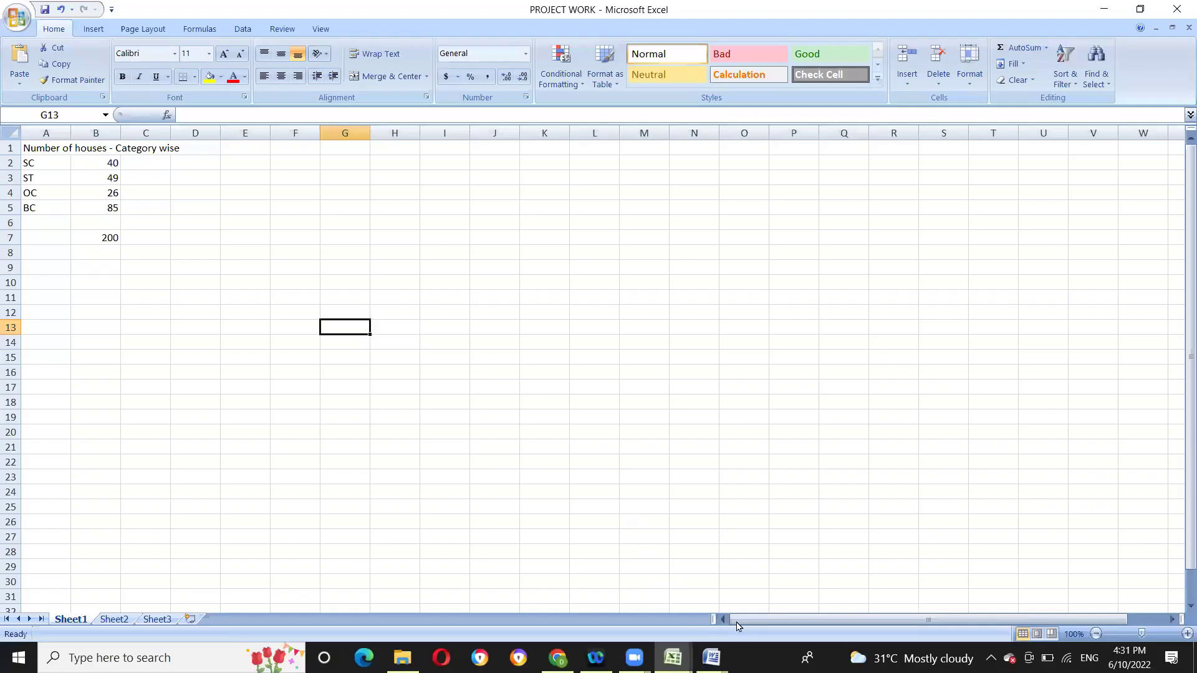
pyautogui.click(1177, 9)
pyautogui.click(599, 368)
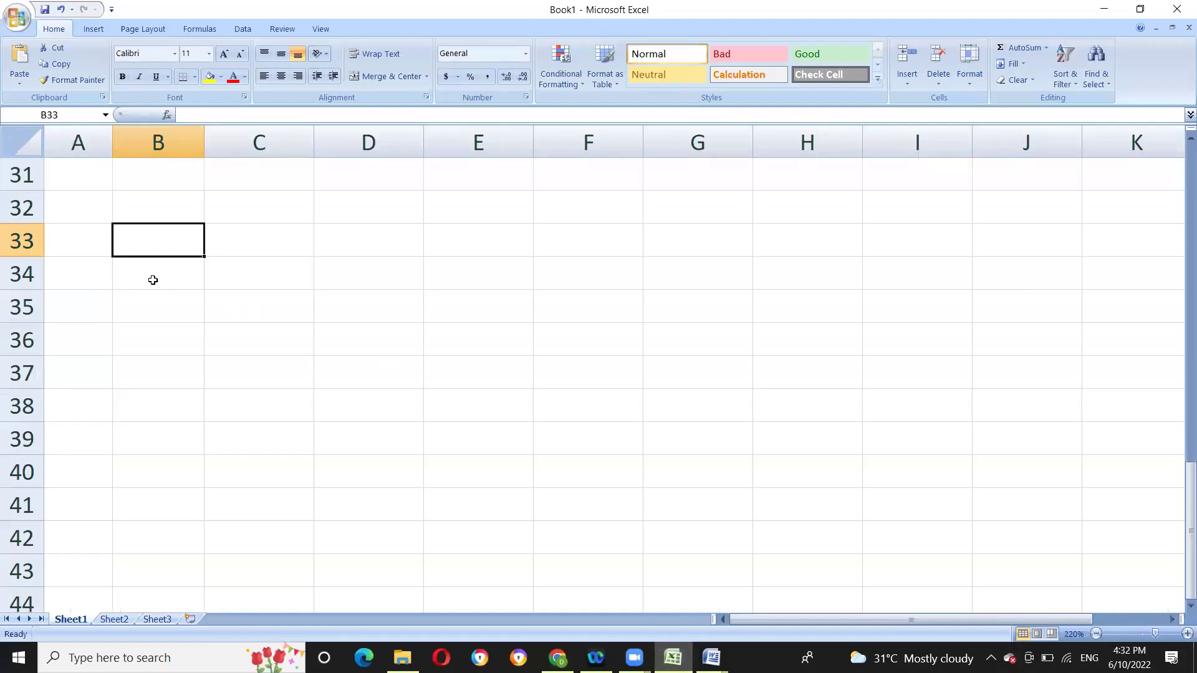
pyautogui.click(65, 284)
pyautogui.write('Type of house')
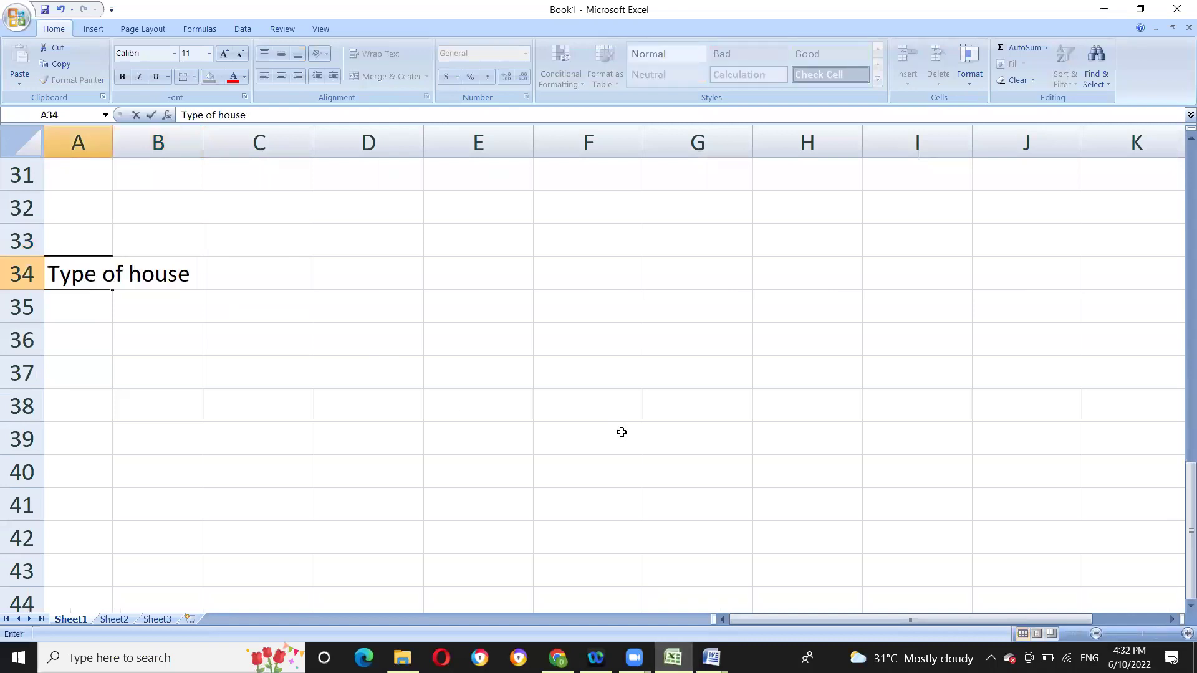
pyautogui.click(95, 308)
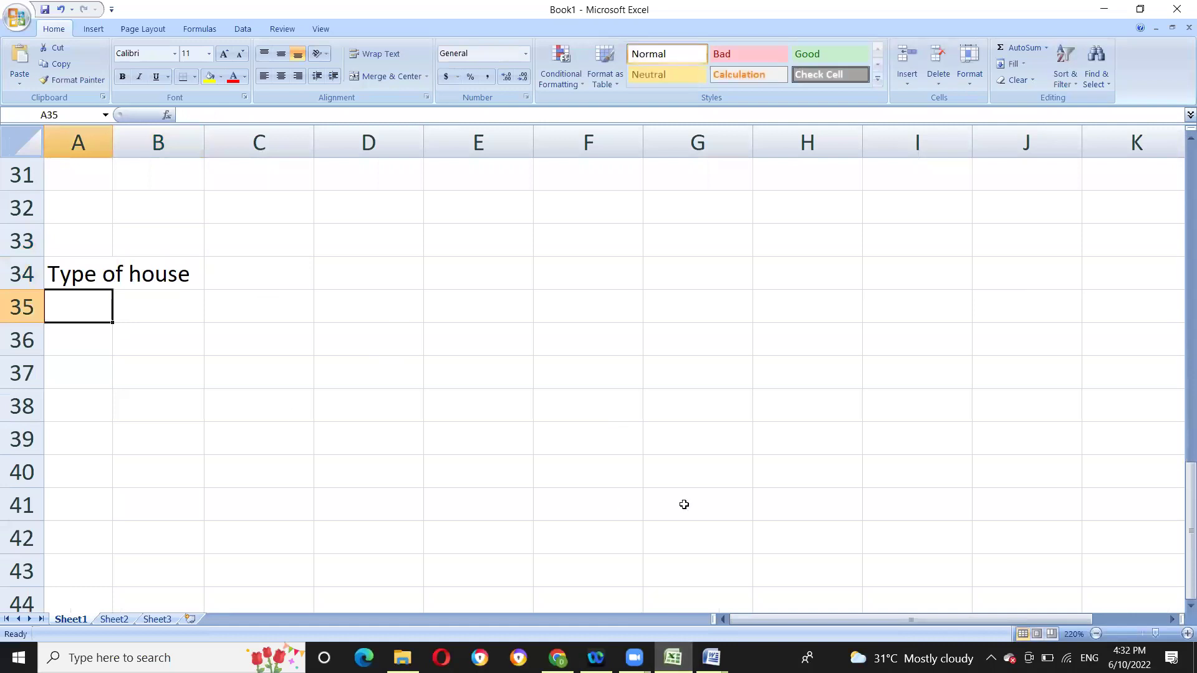
pyautogui.write('Semi pucca')
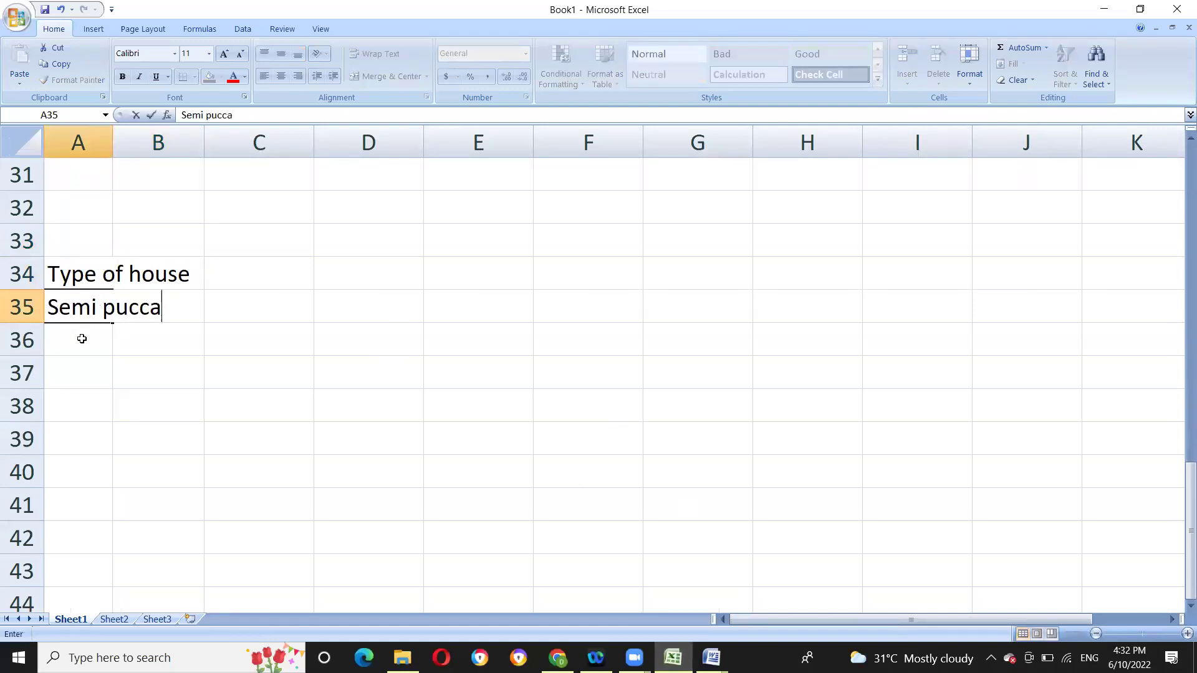
pyautogui.click(83, 341)
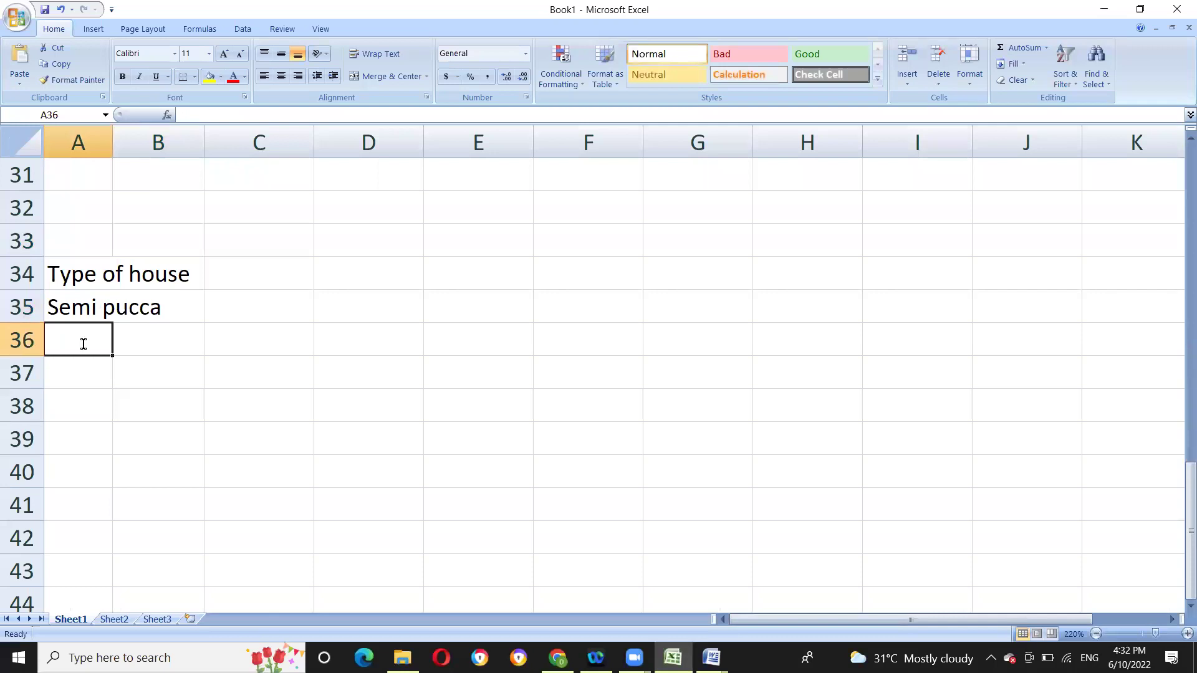
pyautogui.write('pucca')
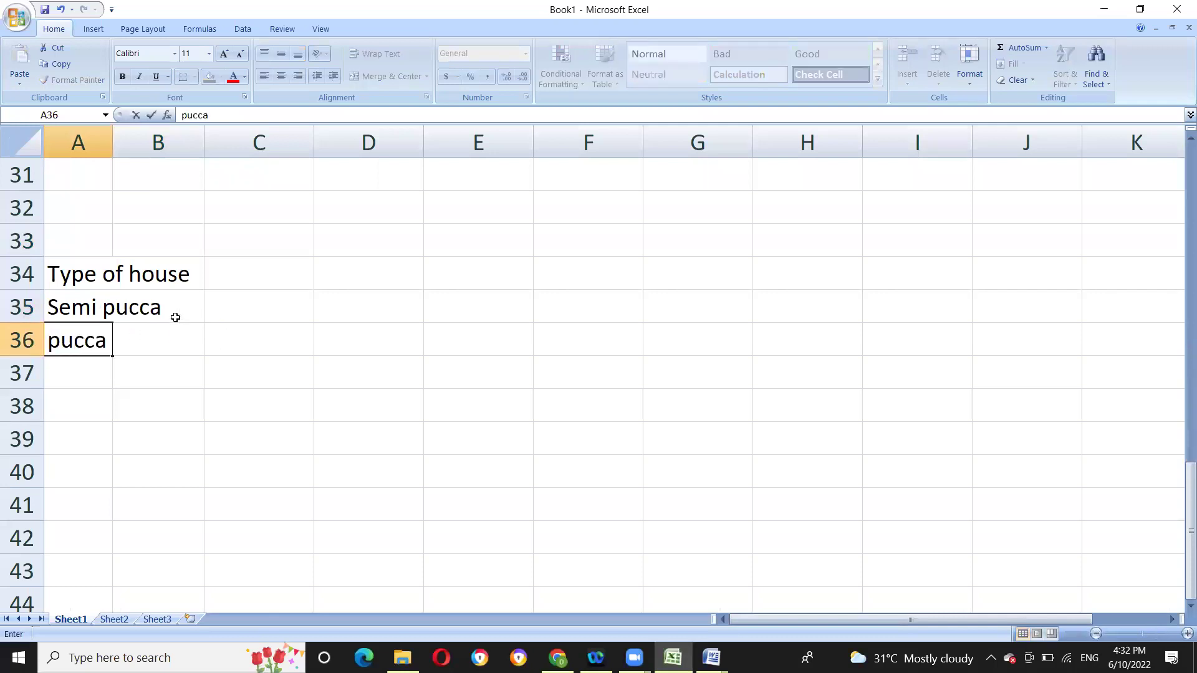
# - Widen column A to fit its labels and enter the survey's counts, 6 for Semi pucca in B35 and 14 for pucca in B36
pyautogui.click(168, 308)
pyautogui.moveTo(115, 139); pyautogui.dragTo(167, 141)
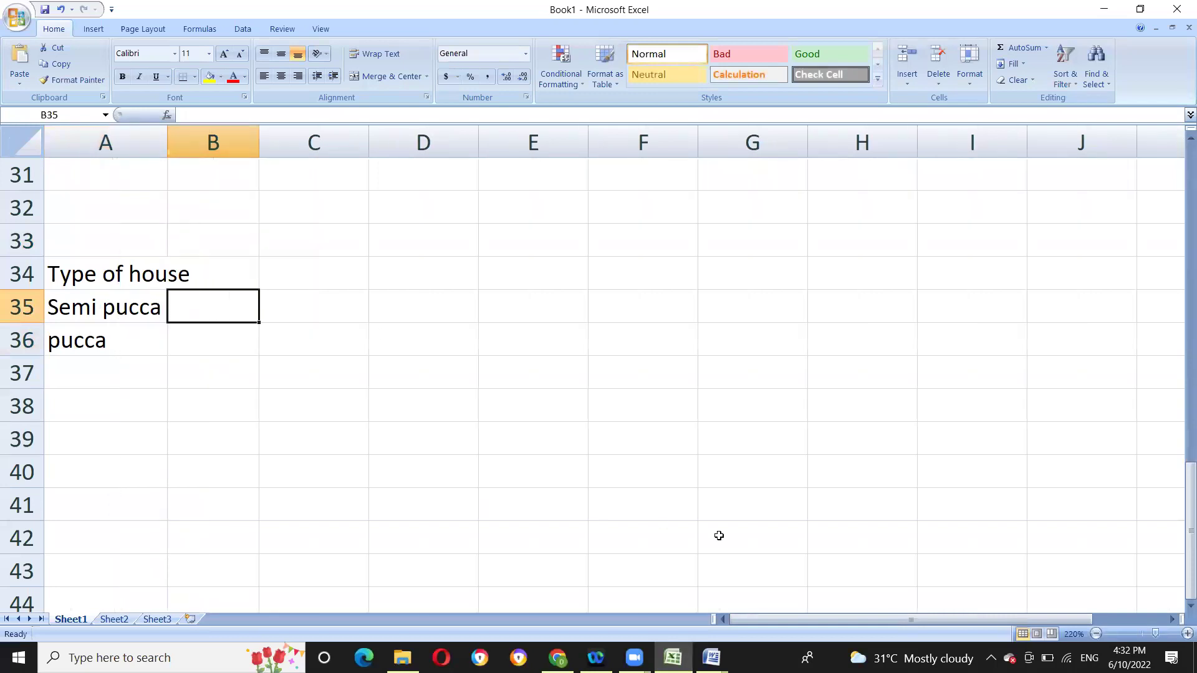
pyautogui.click(558, 657)
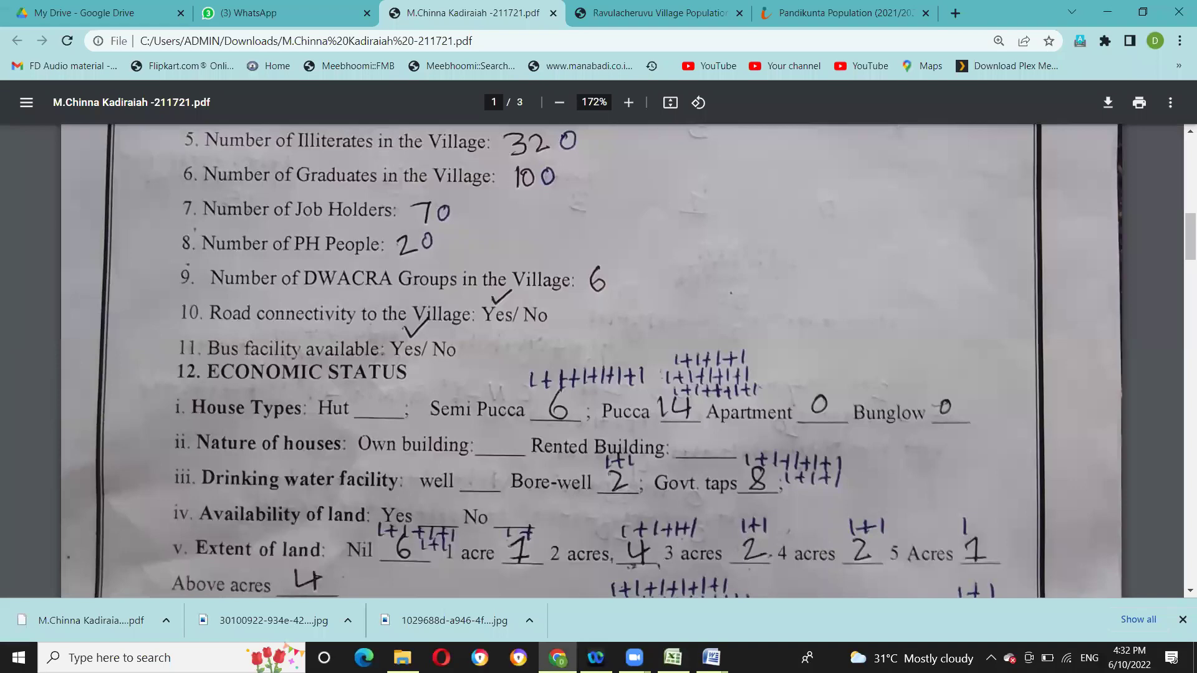
pyautogui.click(673, 657)
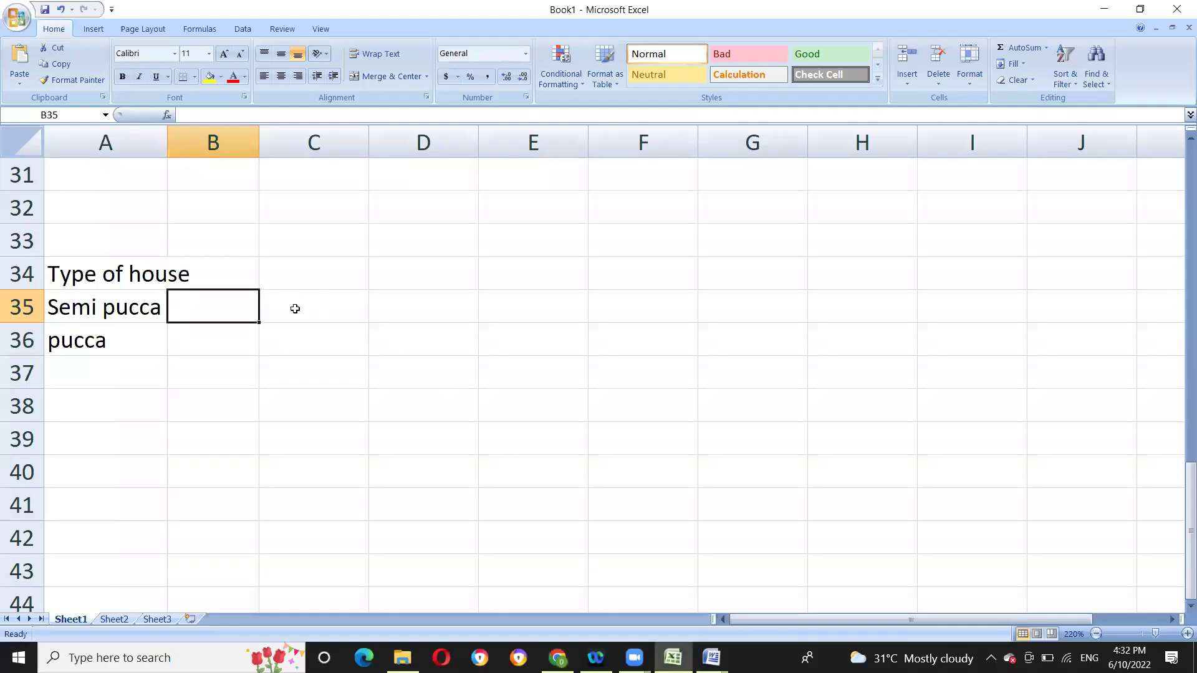
pyautogui.write('6')
pyautogui.click(673, 658)
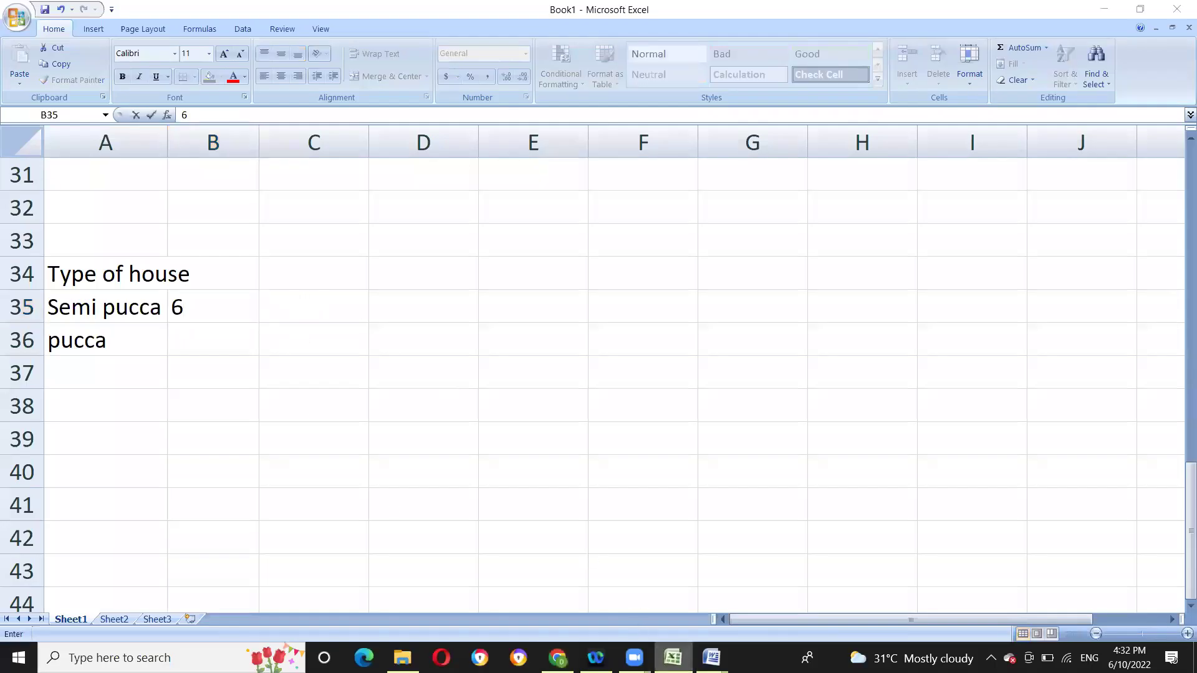
pyautogui.click(673, 658)
pyautogui.click(202, 345)
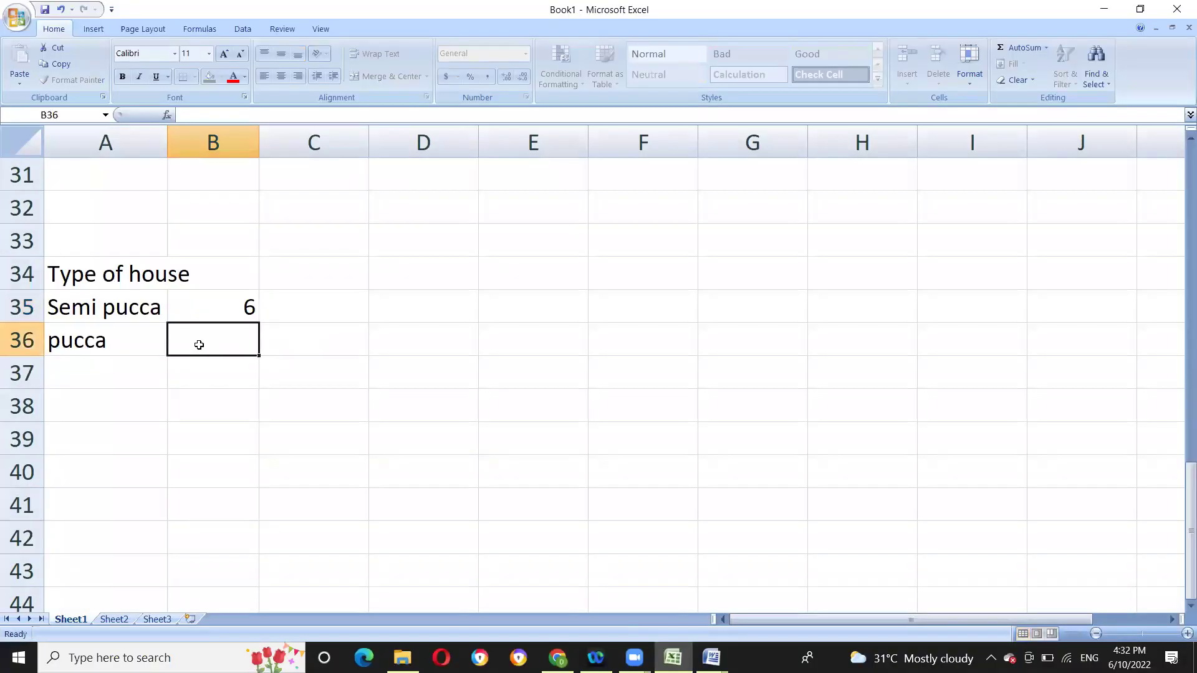
pyautogui.write('14')
pyautogui.click(510, 382)
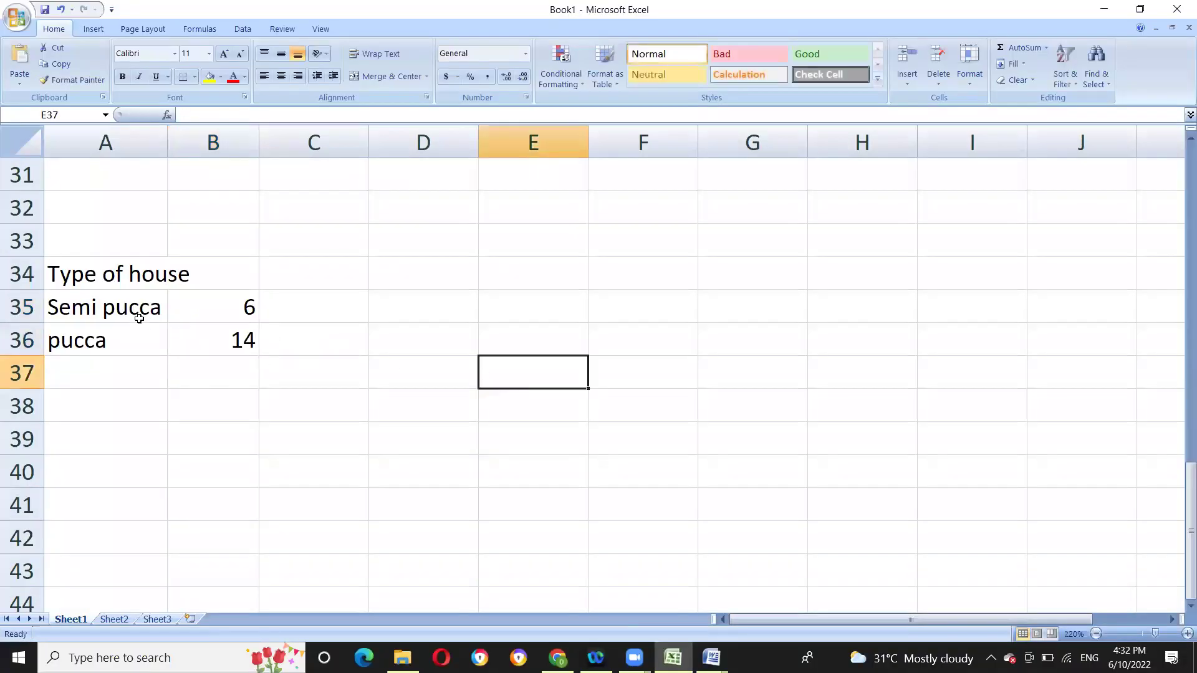
# - Insert an exploded 2-D pie chart from A34:B36 and shrink and move it clear of the data
pyautogui.moveTo(80, 275); pyautogui.dragTo(211, 342)
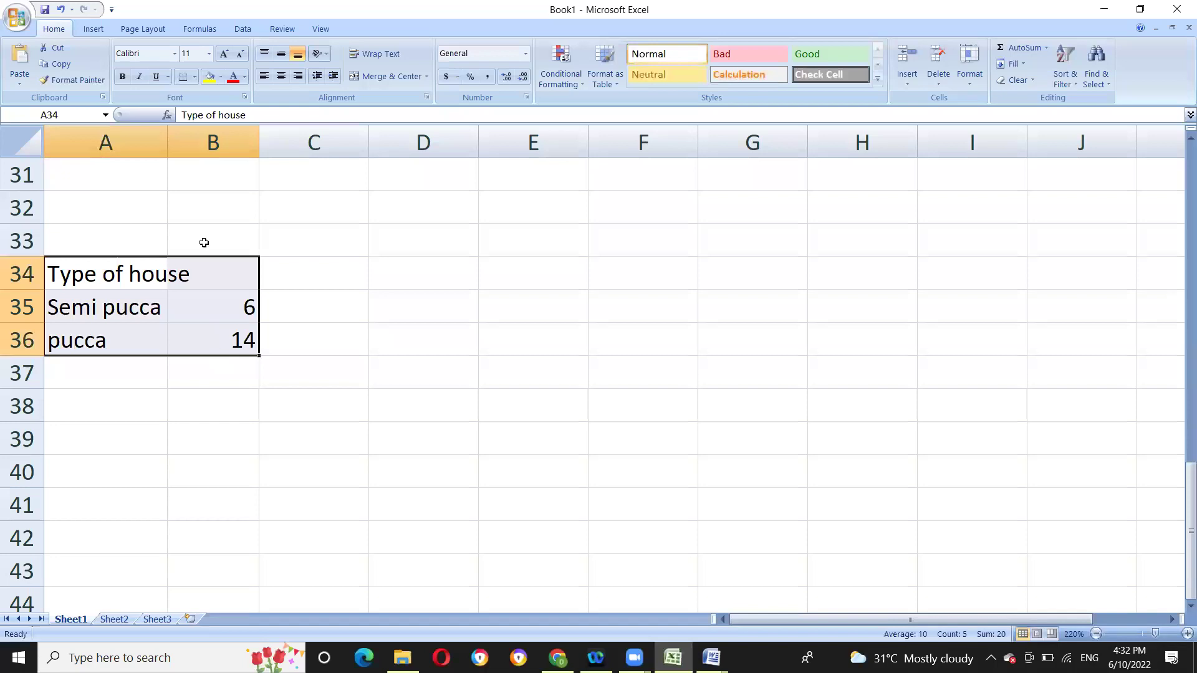
pyautogui.click(90, 30)
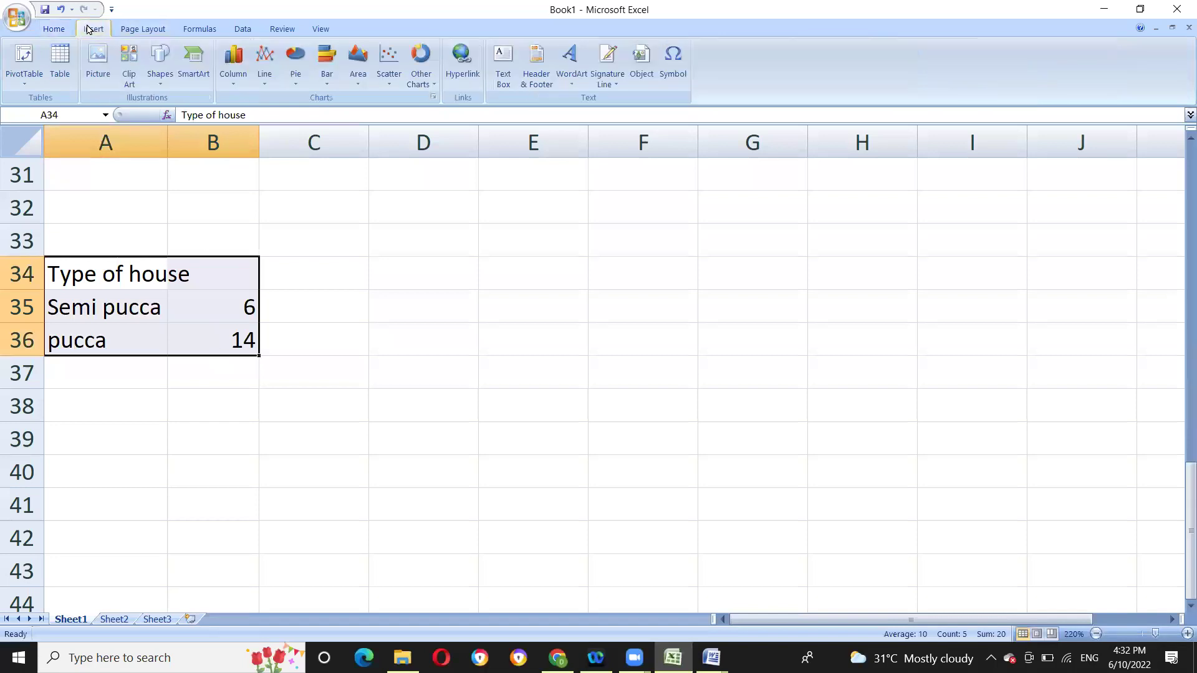
pyautogui.click(296, 76)
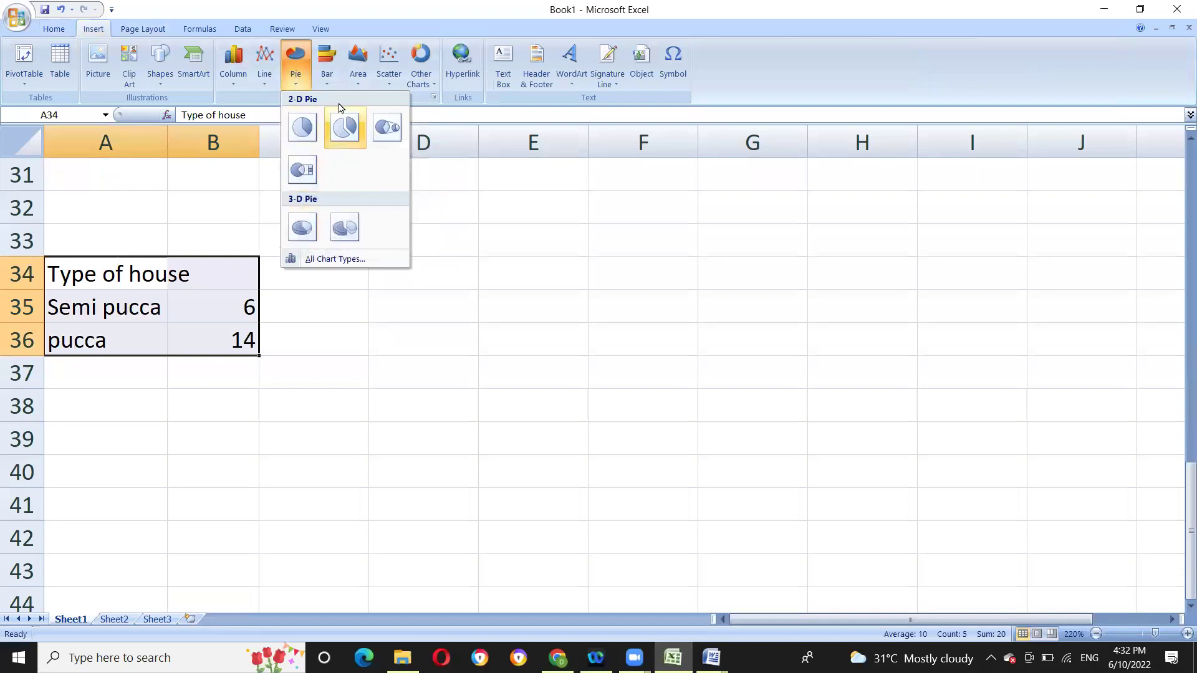
pyautogui.click(344, 128)
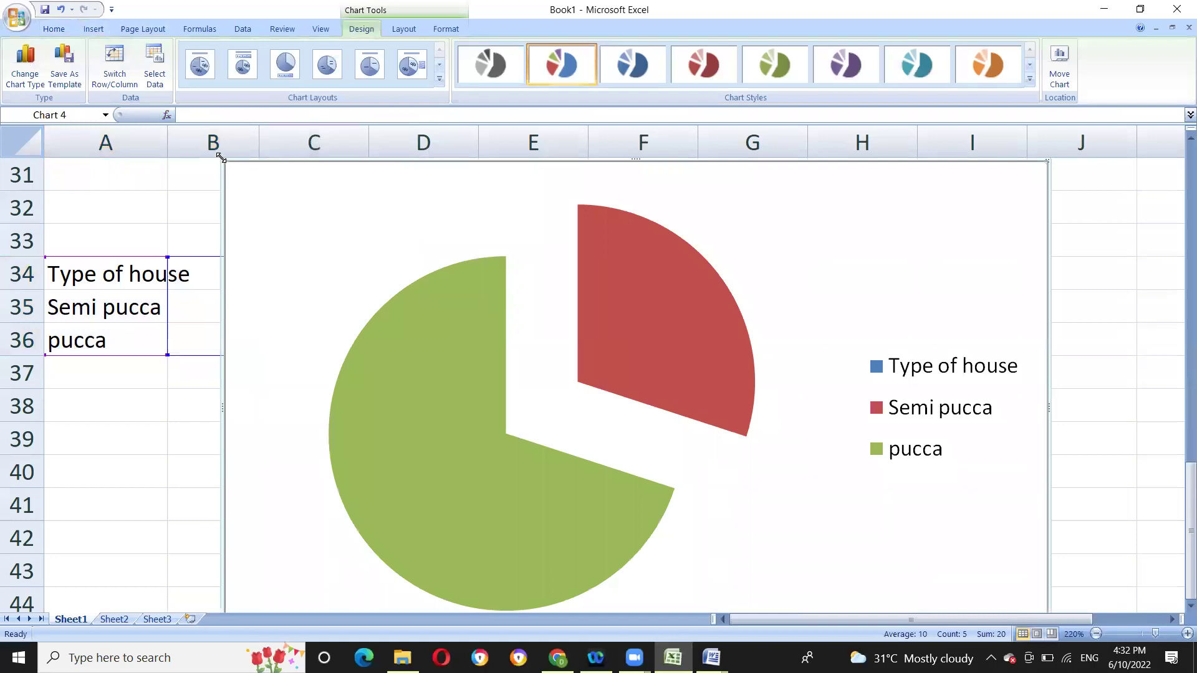
pyautogui.moveTo(226, 162); pyautogui.dragTo(412, 331)
pyautogui.moveTo(553, 368); pyautogui.dragTo(548, 343)
pyautogui.moveTo(825, 450); pyautogui.dragTo(798, 380)
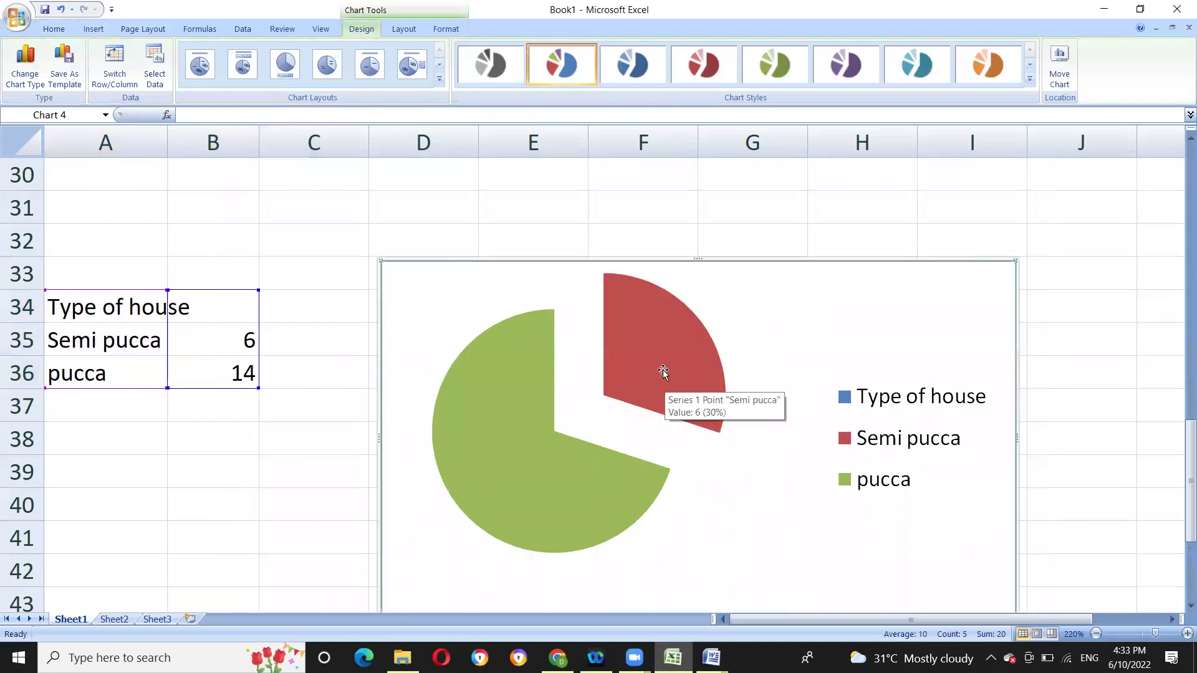
pyautogui.click(511, 464)
# - Insert a clustered cone chart from A34:B36 and shrink and move it clear of the data
pyautogui.click(58, 298)
pyautogui.moveTo(59, 298); pyautogui.dragTo(243, 369)
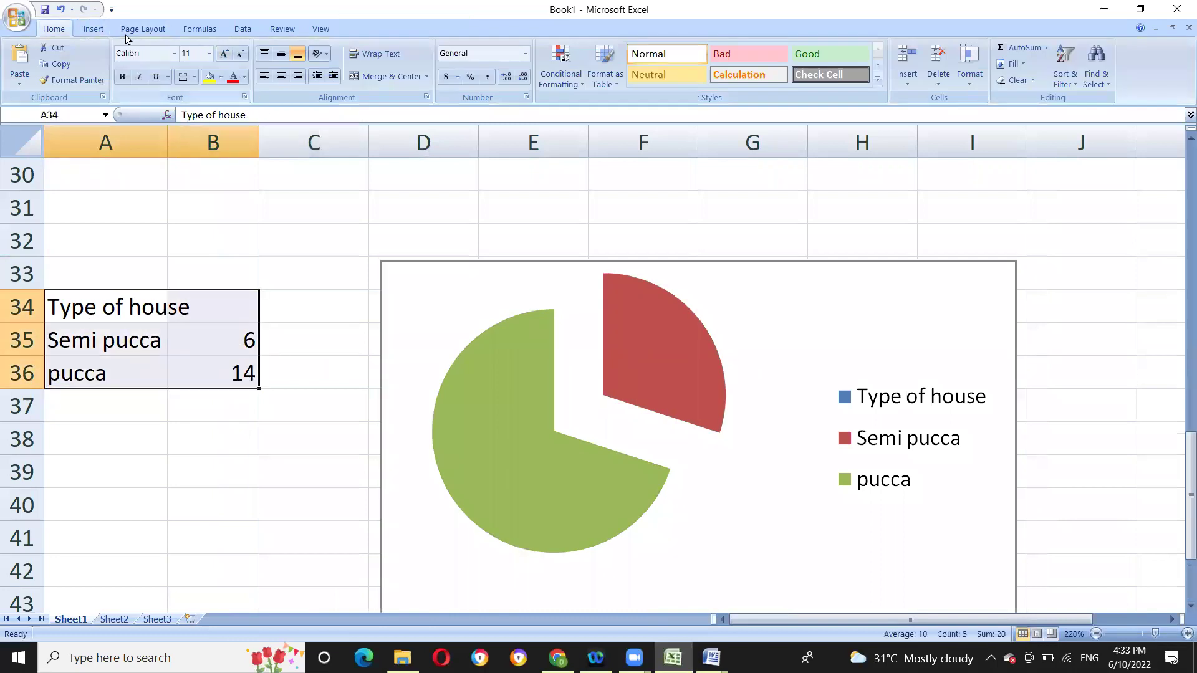
pyautogui.click(93, 29)
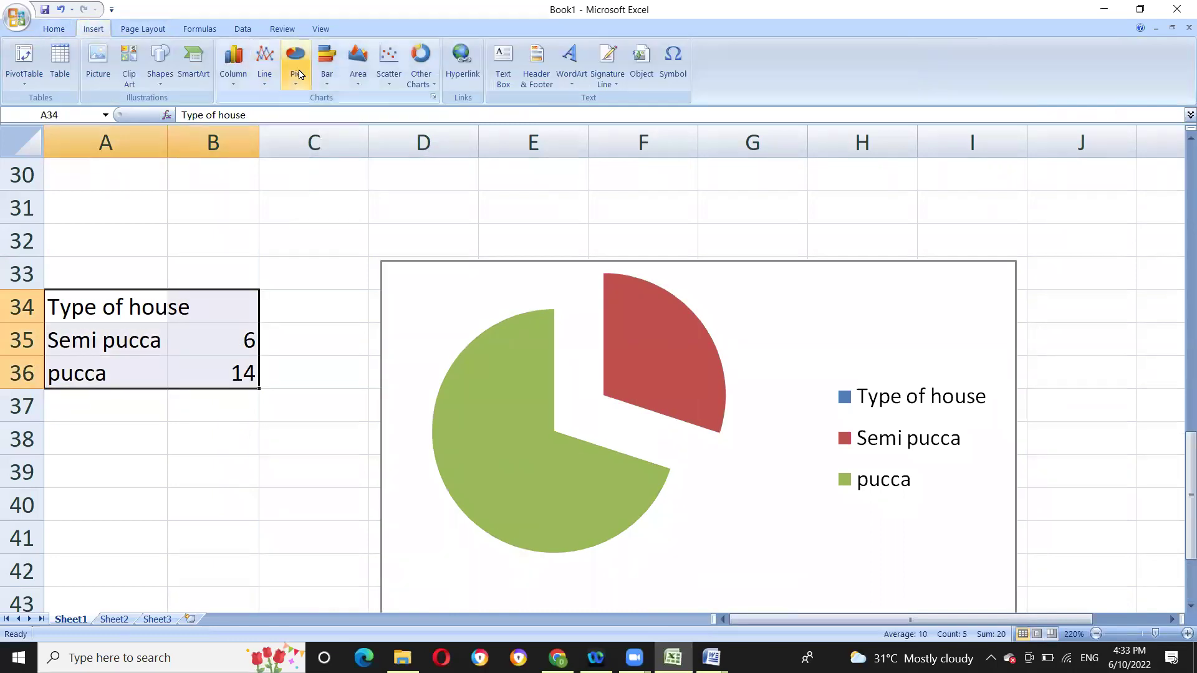
pyautogui.click(236, 74)
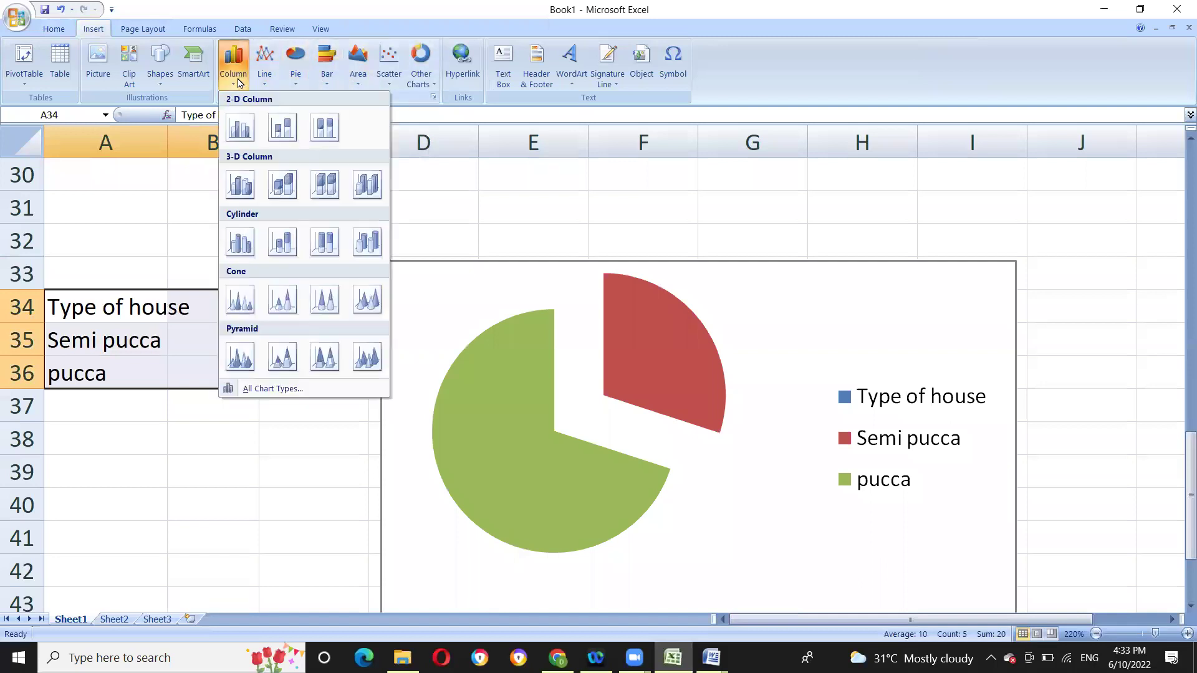
pyautogui.click(239, 302)
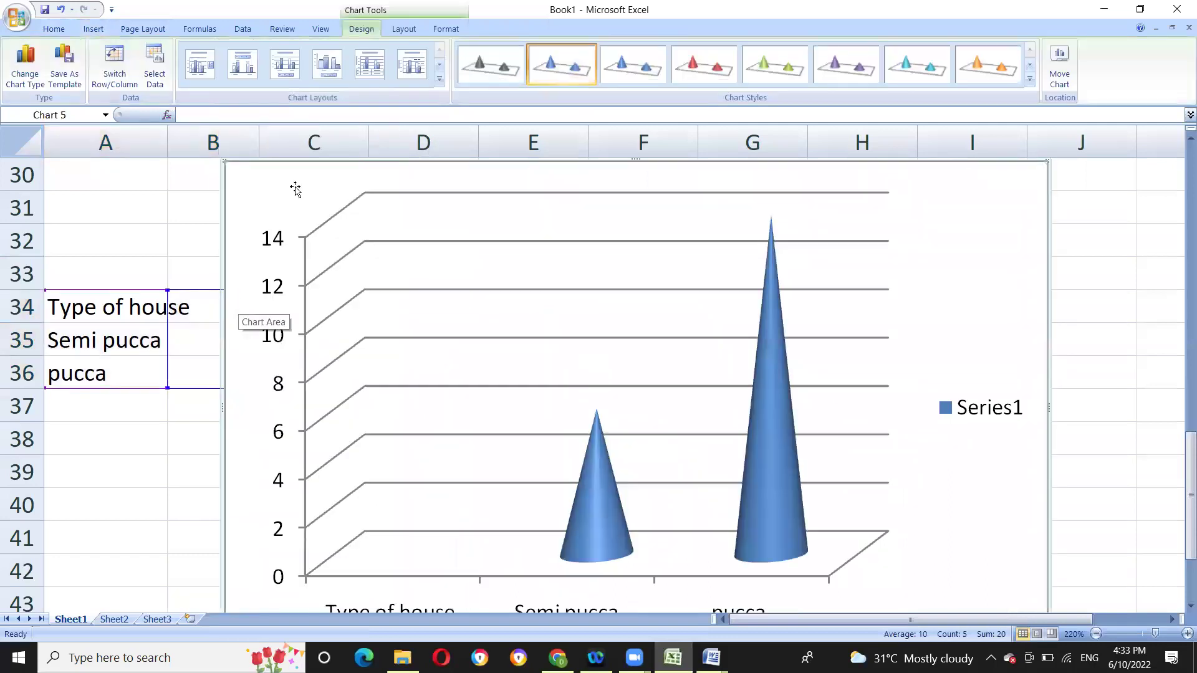
pyautogui.moveTo(230, 164); pyautogui.dragTo(373, 281)
pyautogui.moveTo(446, 255); pyautogui.dragTo(441, 245)
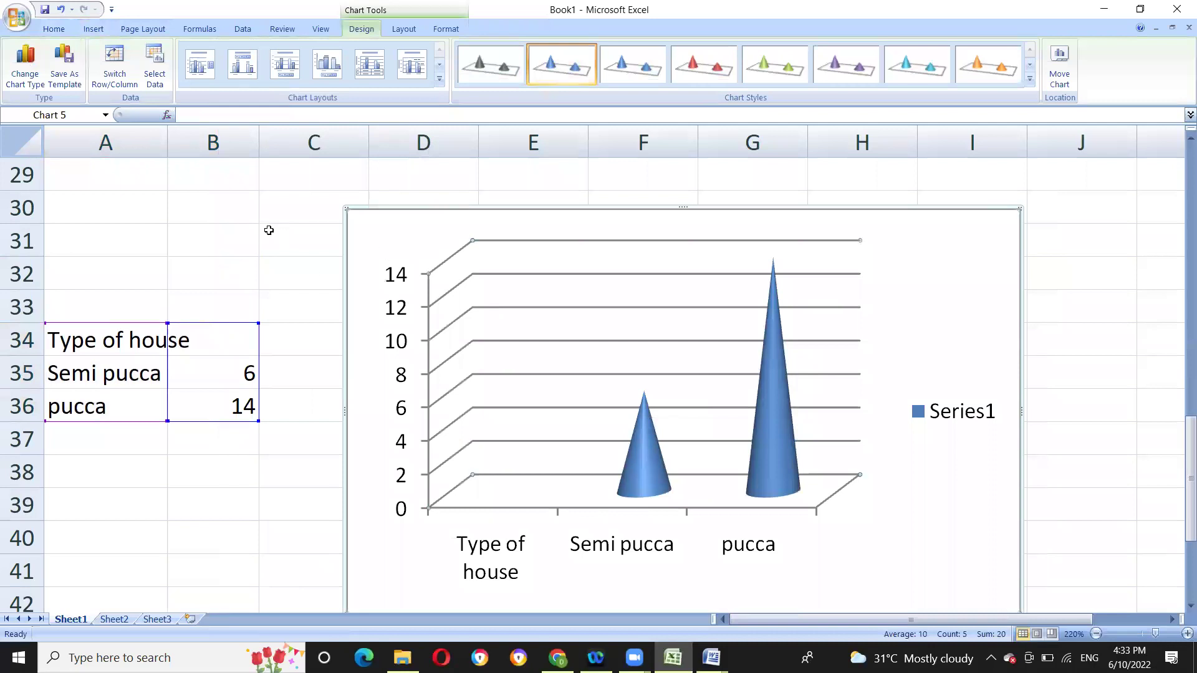
# - Copy the cell block from A29 across to column I that covers the house-type table and the cone chart
pyautogui.click(465, 277)
pyautogui.moveTo(106, 175); pyautogui.dragTo(1008, 600)
pyautogui.rightClick(229, 249)
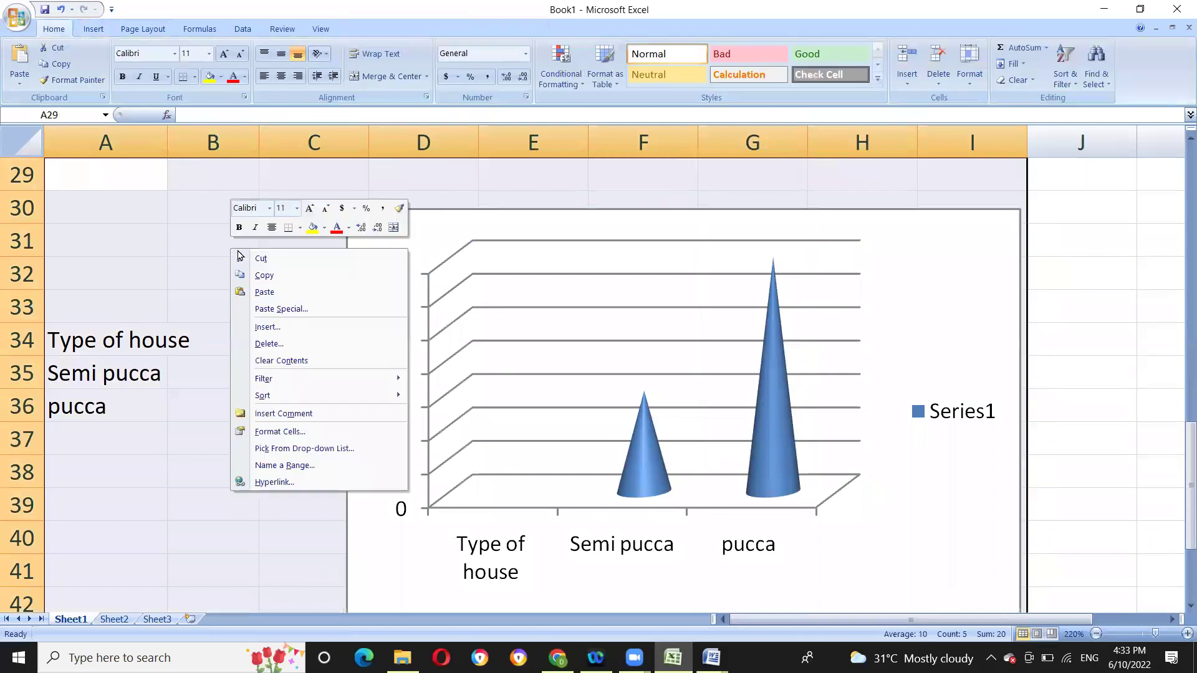
pyautogui.press('c')
# - Switch to WhatsApp in Chrome and send the copied chart as a picture to the CSP Project Work group chat
pyautogui.click(557, 658)
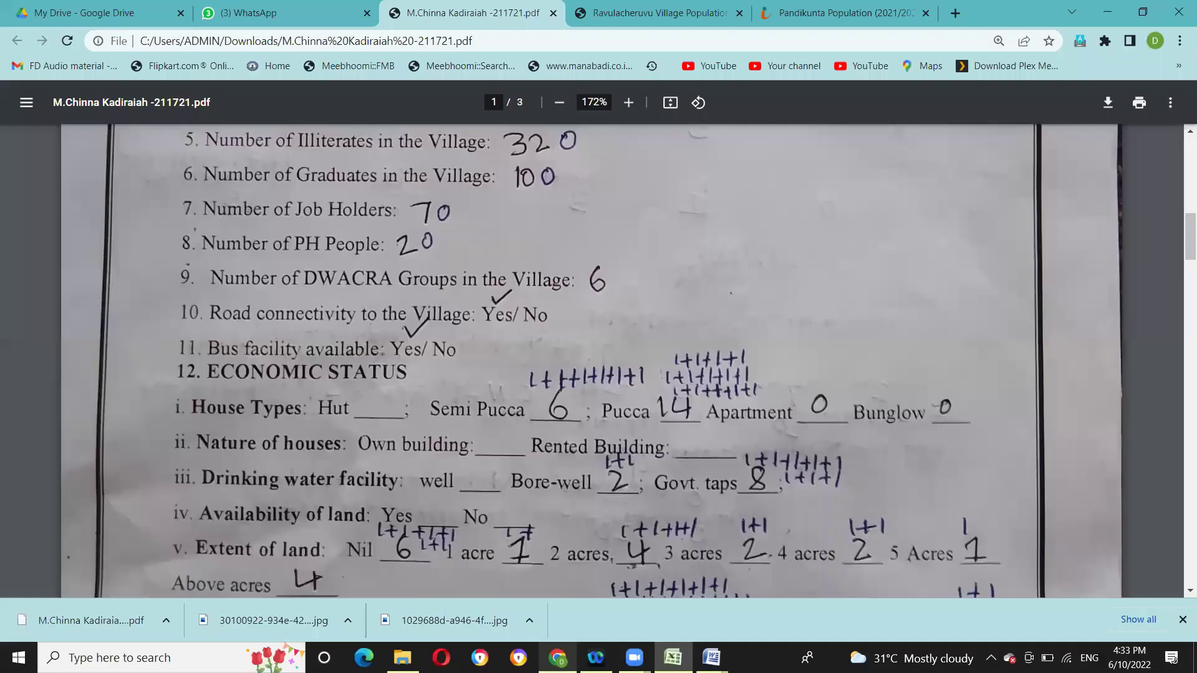
pyautogui.click(262, 12)
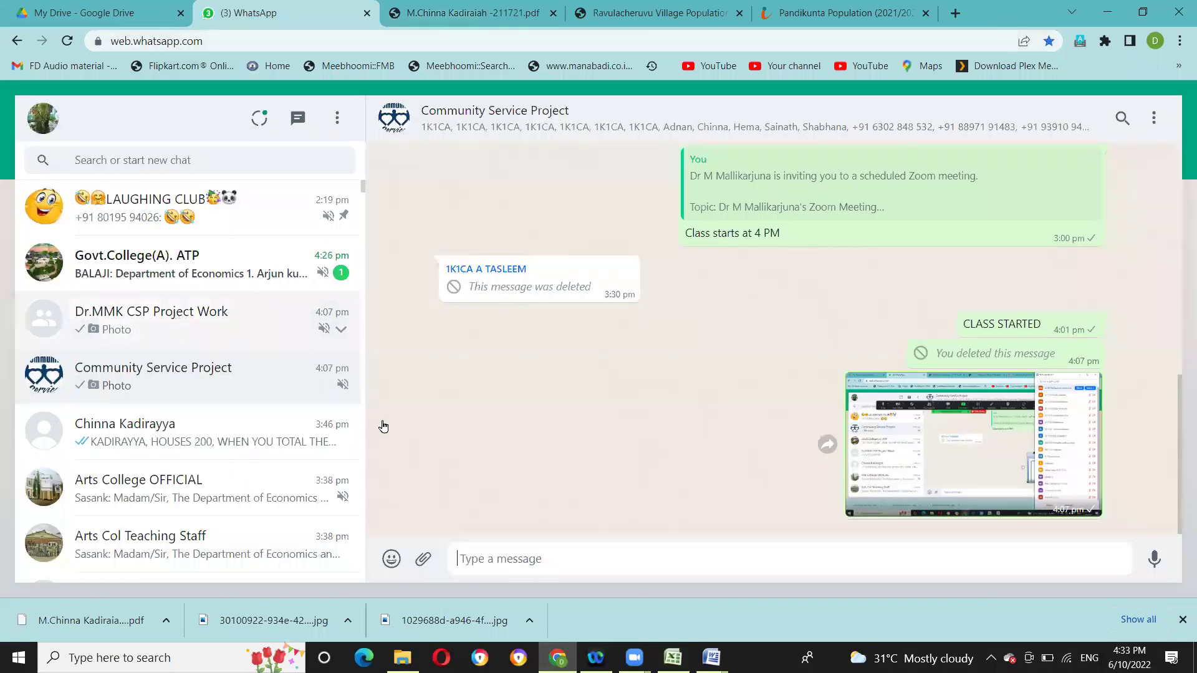
pyautogui.click(151, 311)
pyautogui.rightClick(494, 561)
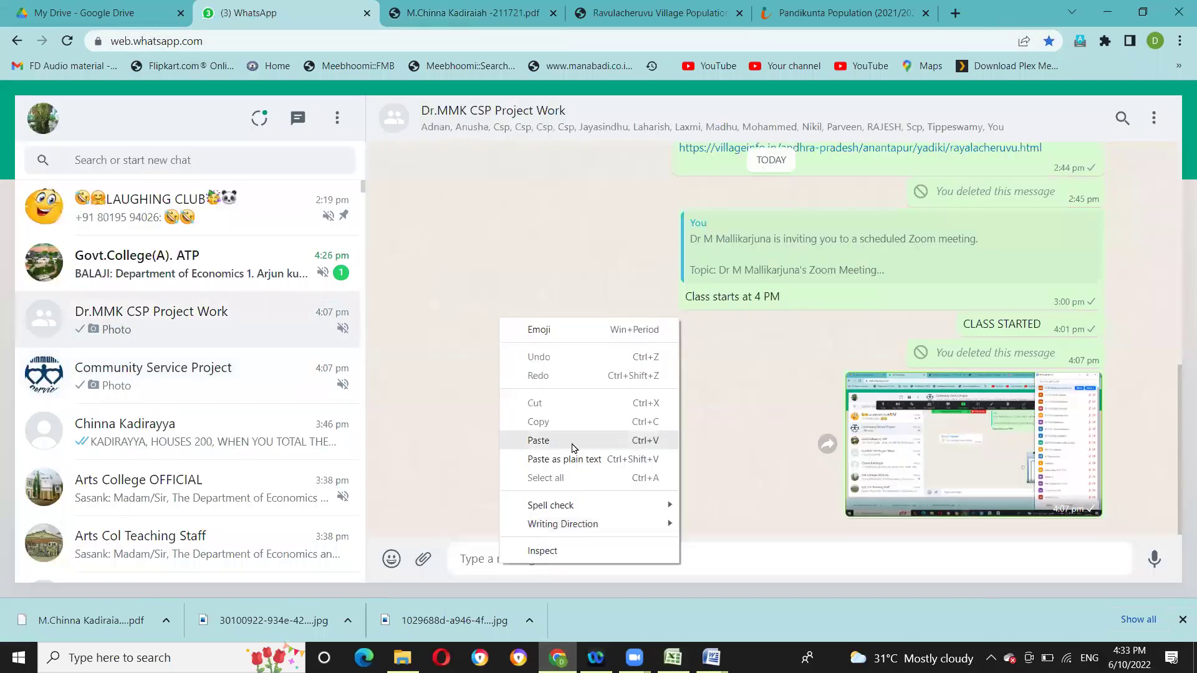
pyautogui.click(539, 441)
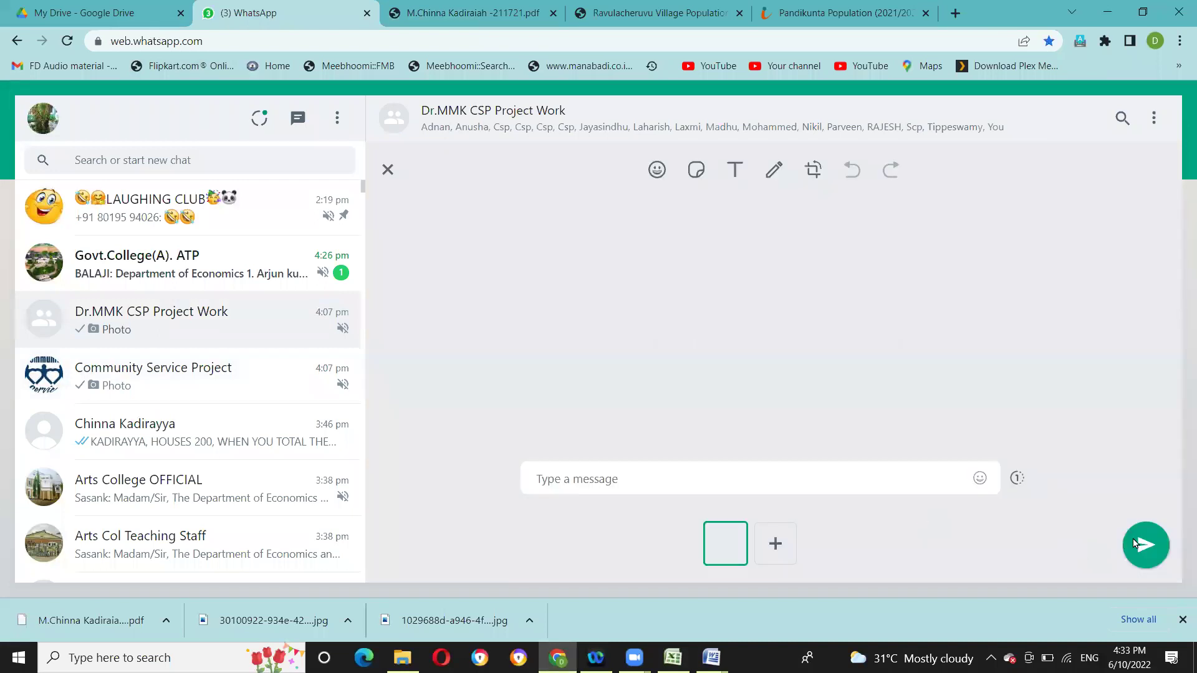
pyautogui.click(1144, 546)
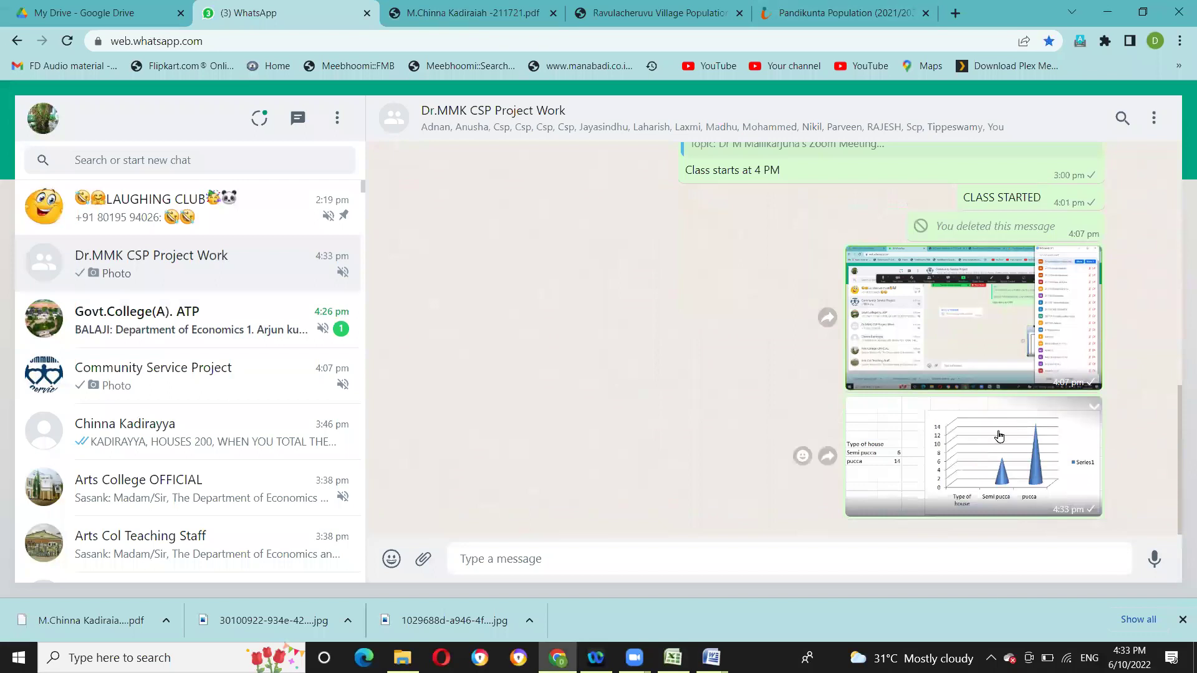
# - Save the sent chart picture to the Desktop as a JPEG image under its suggested file name
pyautogui.rightClick(970, 444)
pyautogui.click(1047, 475)
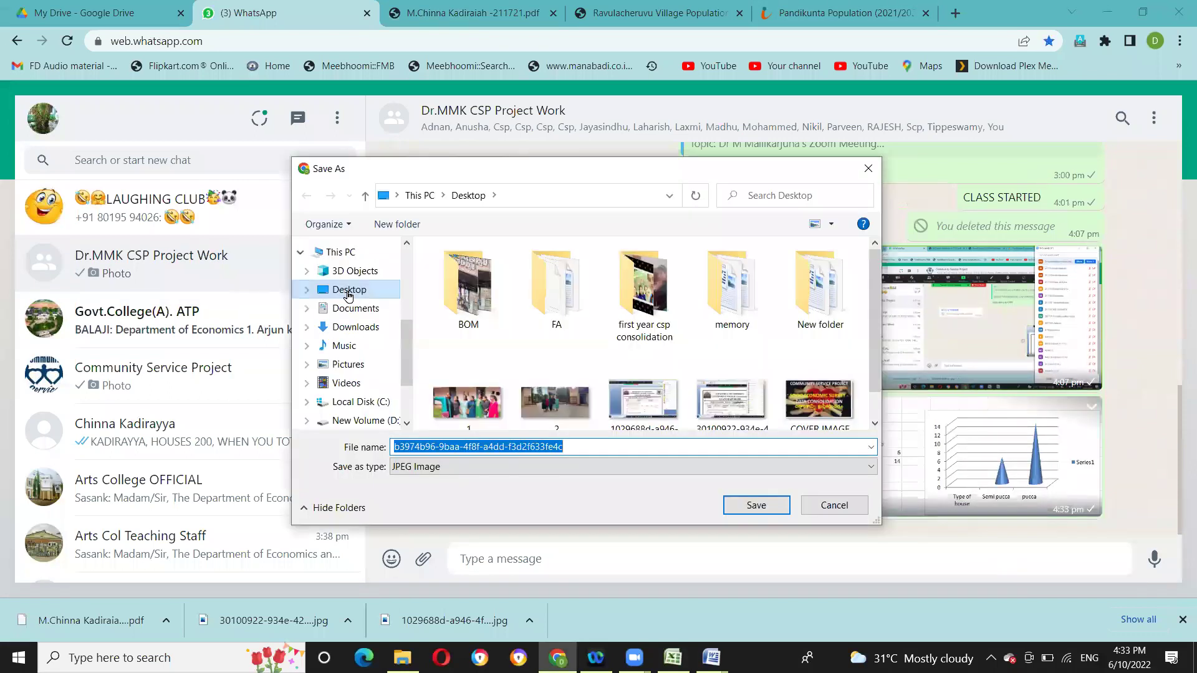
pyautogui.click(737, 499)
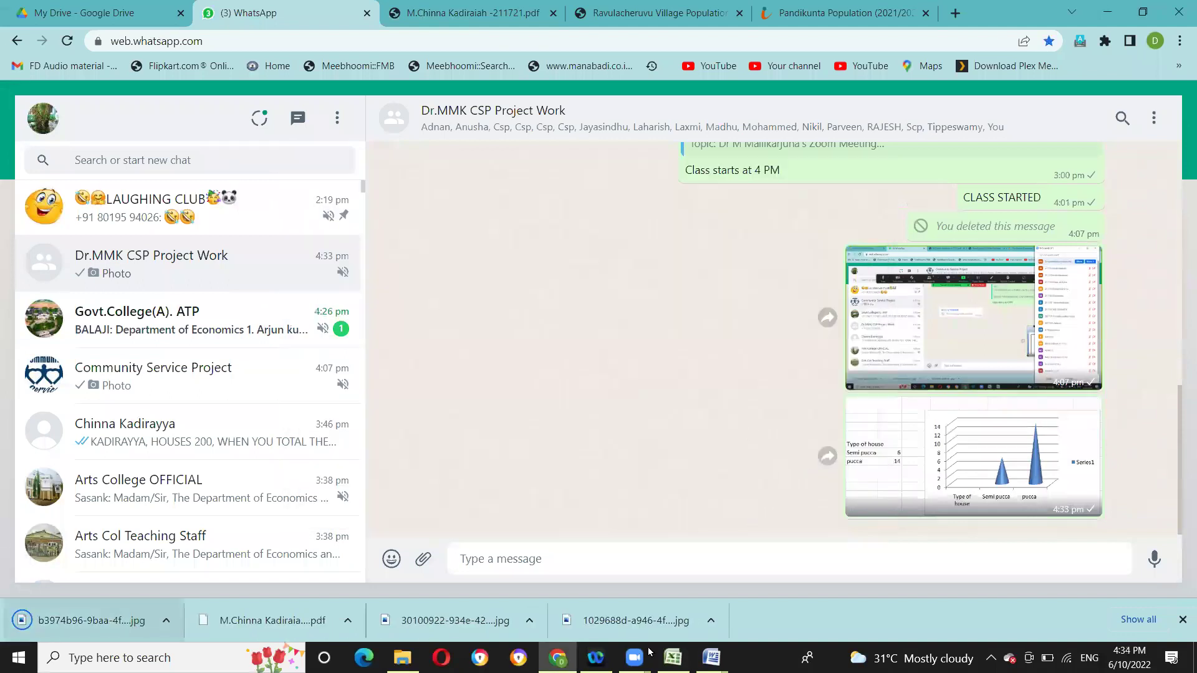
# - Switch to the PROJECT REPORT MODEL 1 document in Word and insert the saved b3974b96 chart picture from the Desktop on page 7
pyautogui.moveTo(712, 658)
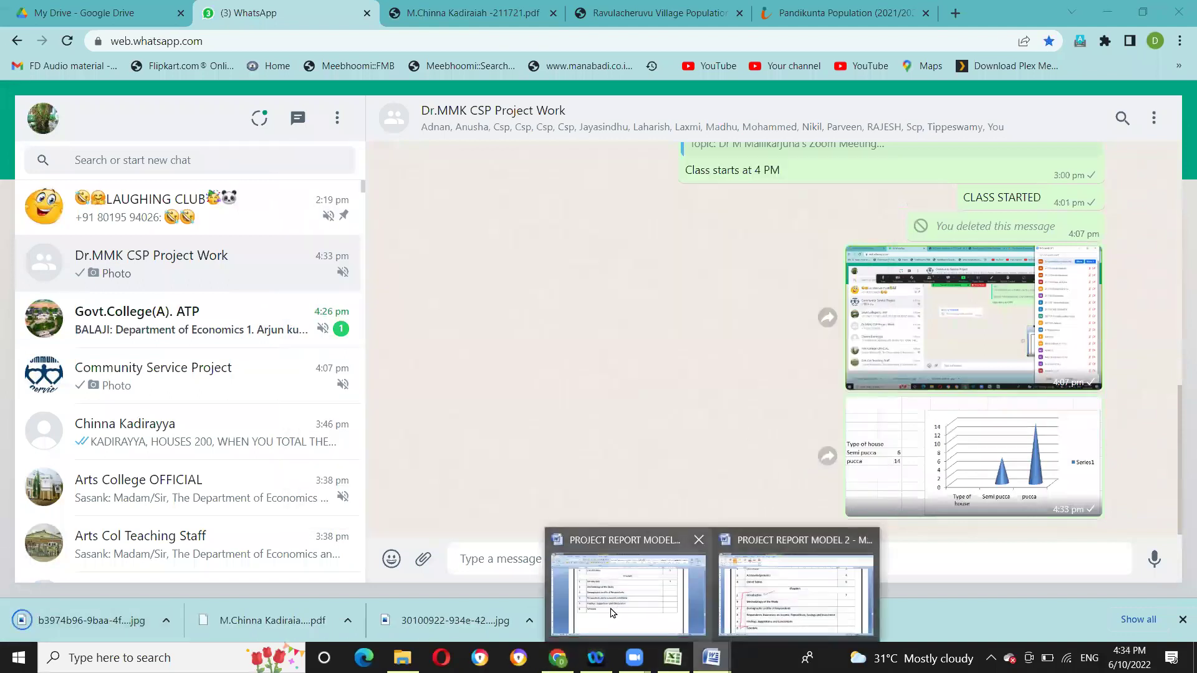
pyautogui.click(611, 607)
pyautogui.click(428, 491)
pyautogui.scroll(-10, 428, 491)
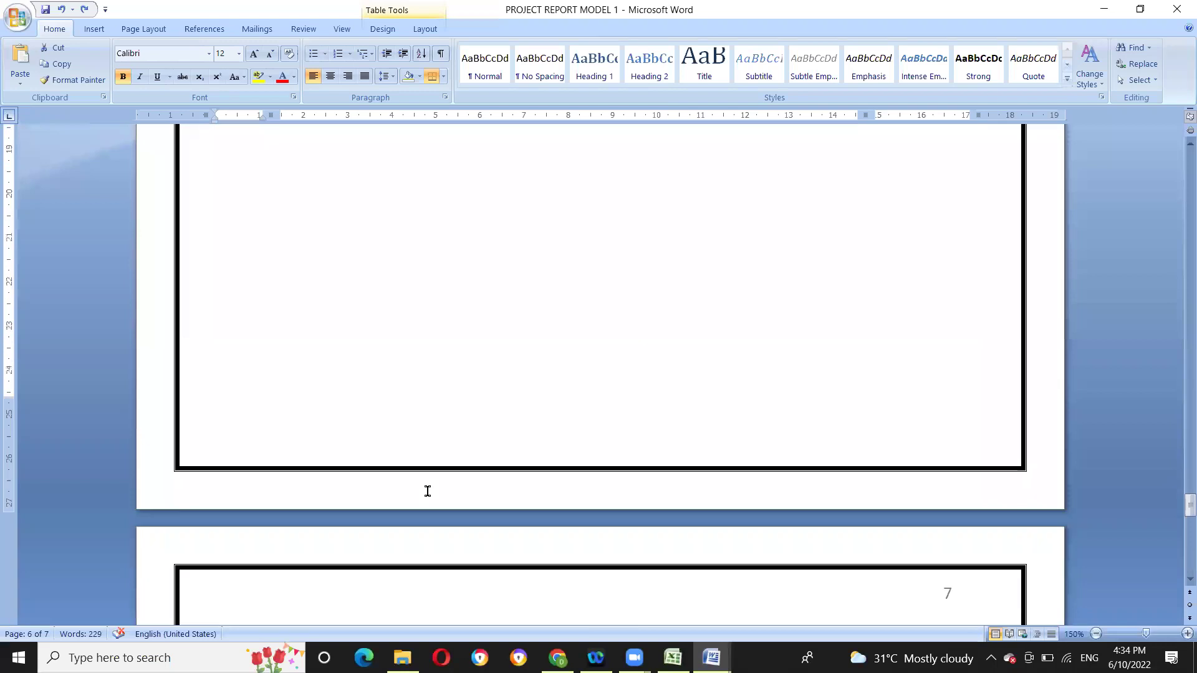
pyautogui.click(273, 407)
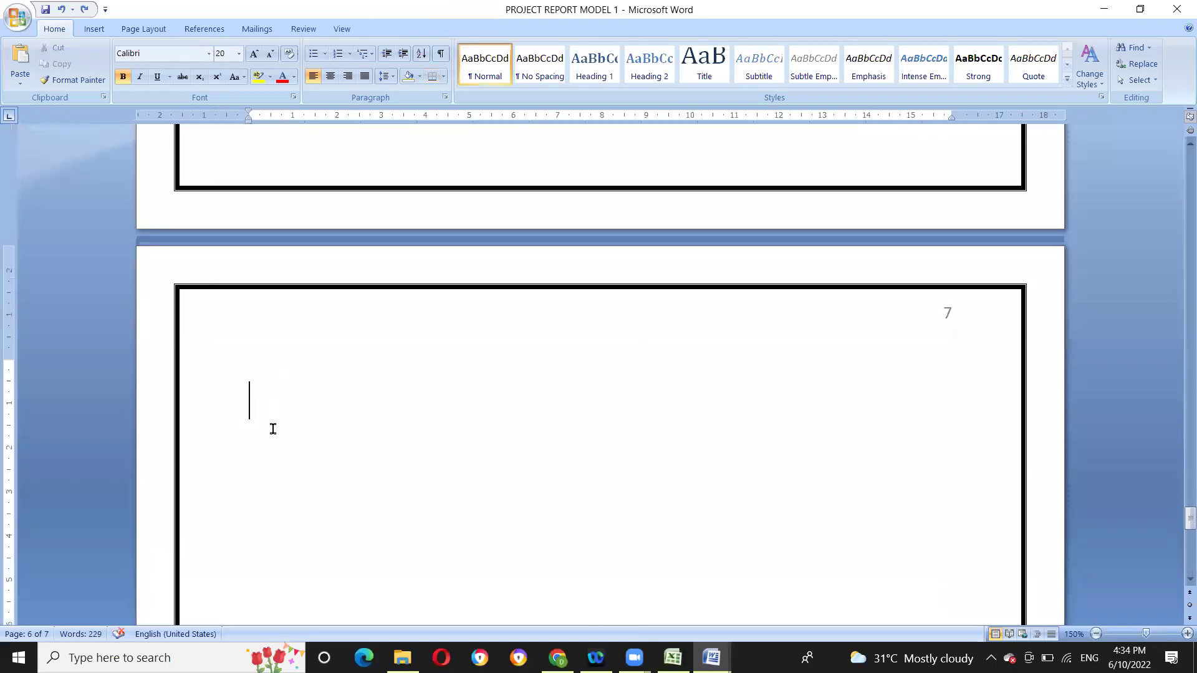
pyautogui.click(97, 30)
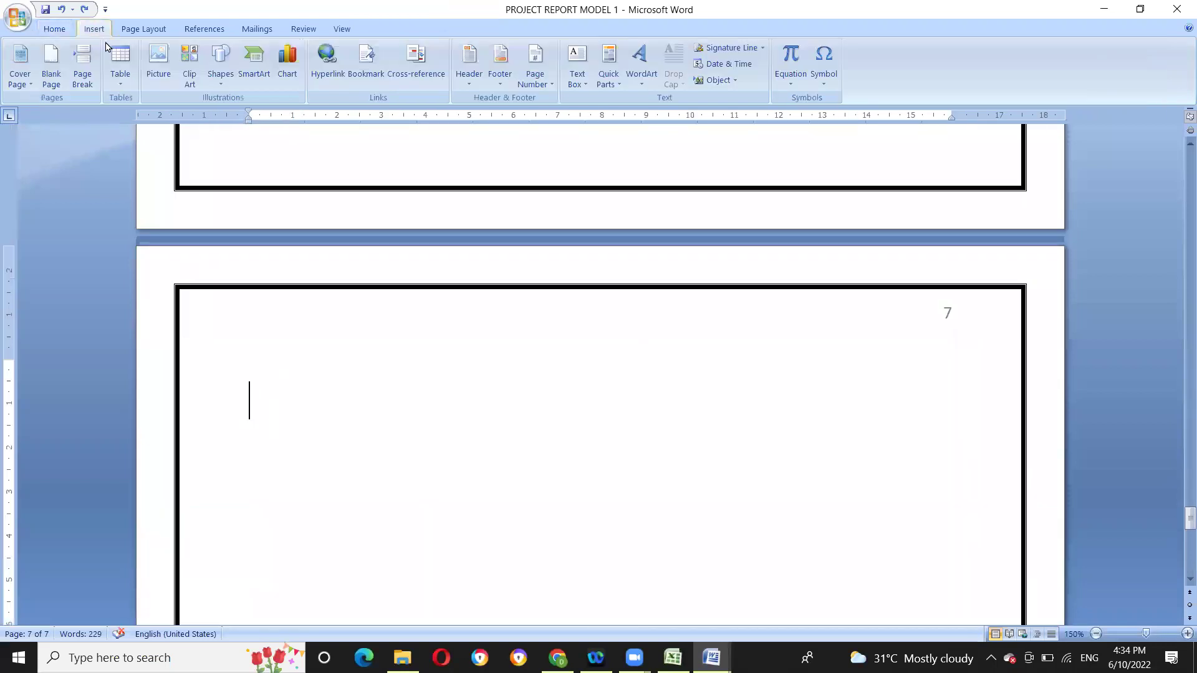
pyautogui.click(117, 70)
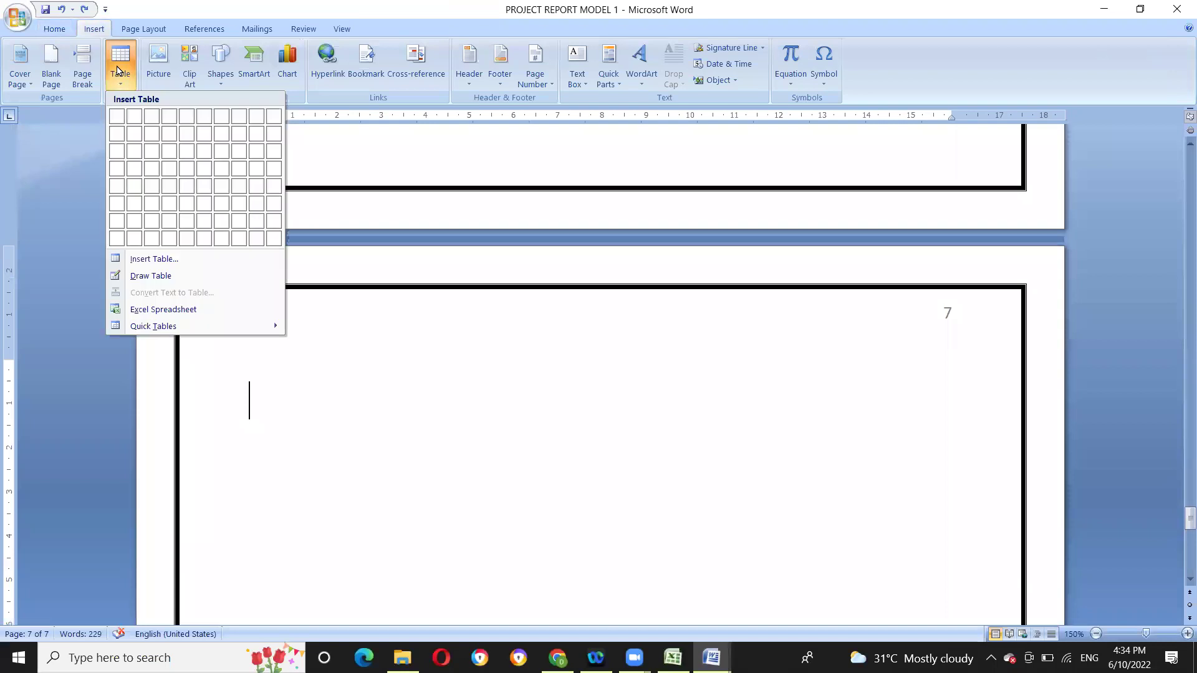
pyautogui.click(151, 67)
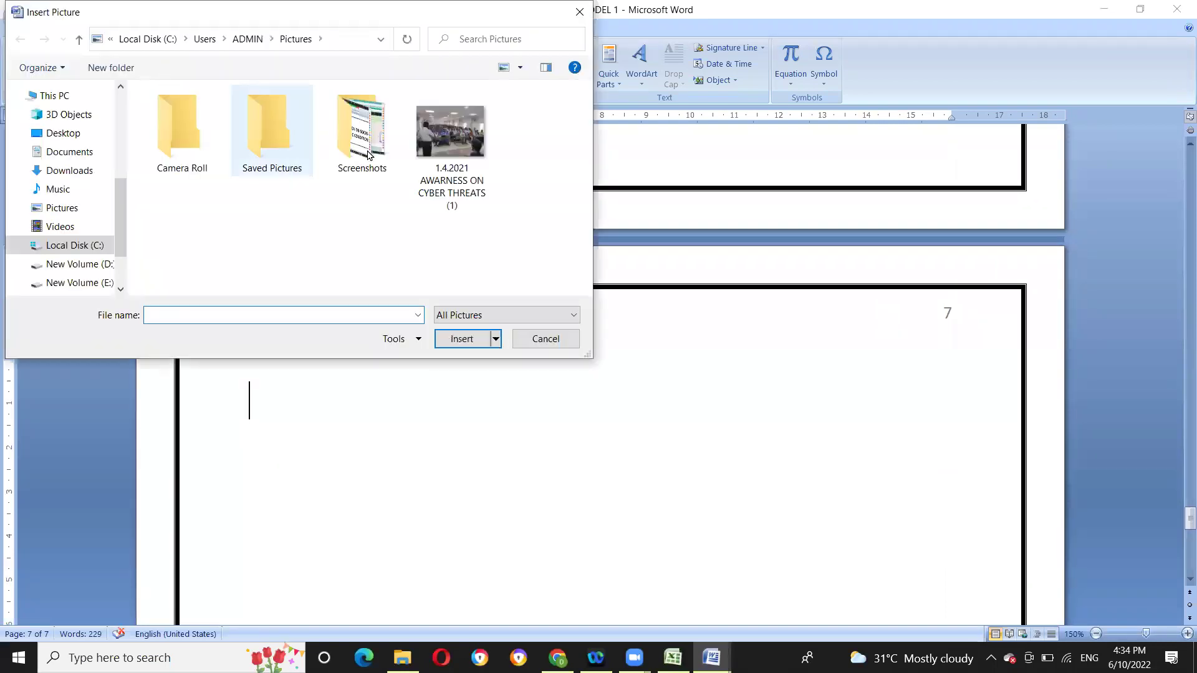
pyautogui.click(67, 133)
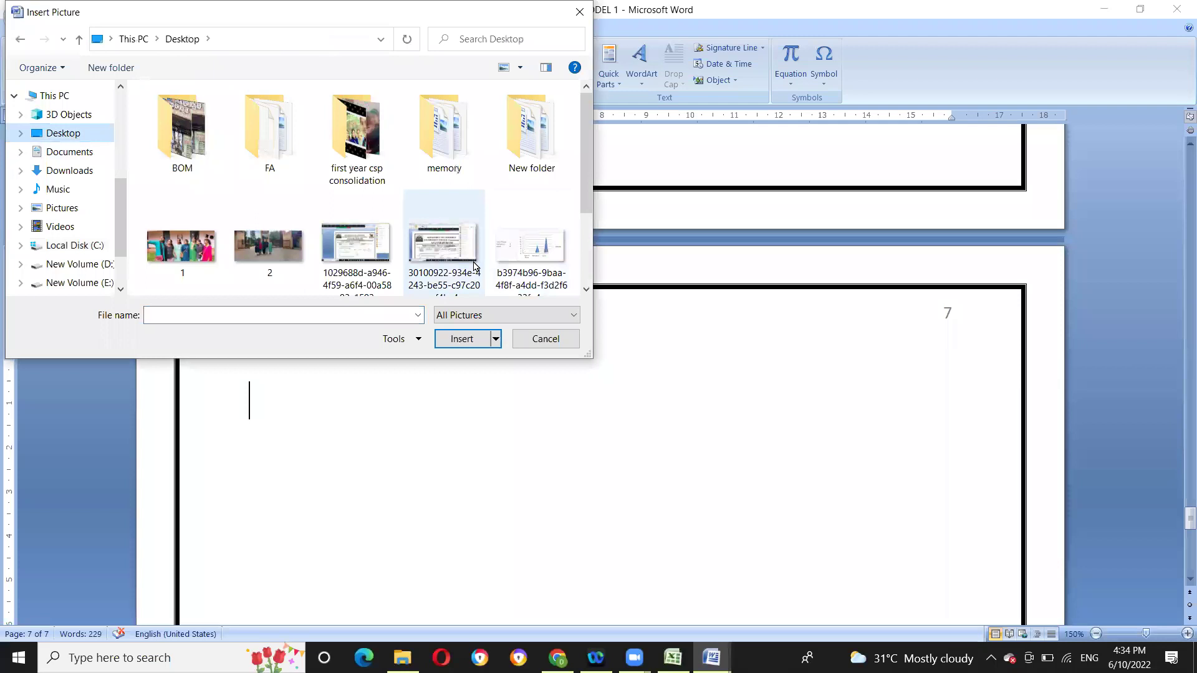
pyautogui.click(531, 250)
pyautogui.click(462, 338)
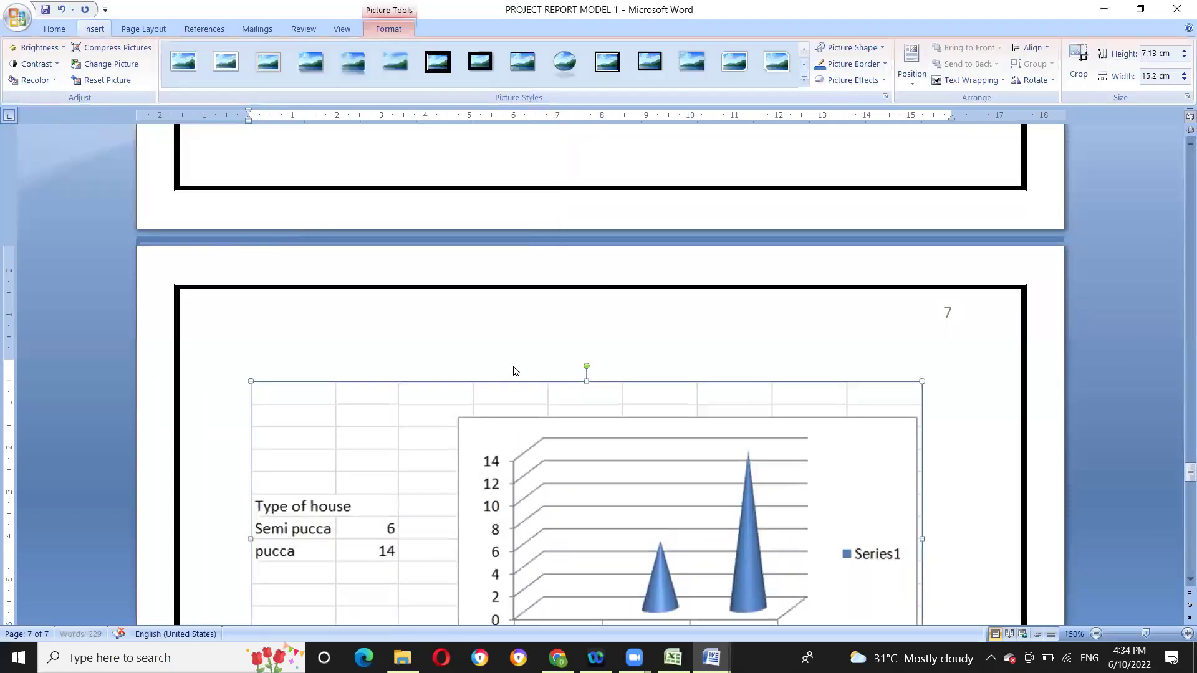
# - Set the text wrapping of the inserted chart picture to In Front of Text
pyautogui.scroll(-3, 583, 412)
pyautogui.moveTo(447, 386); pyautogui.dragTo(492, 465)
pyautogui.scroll(3, 532, 420)
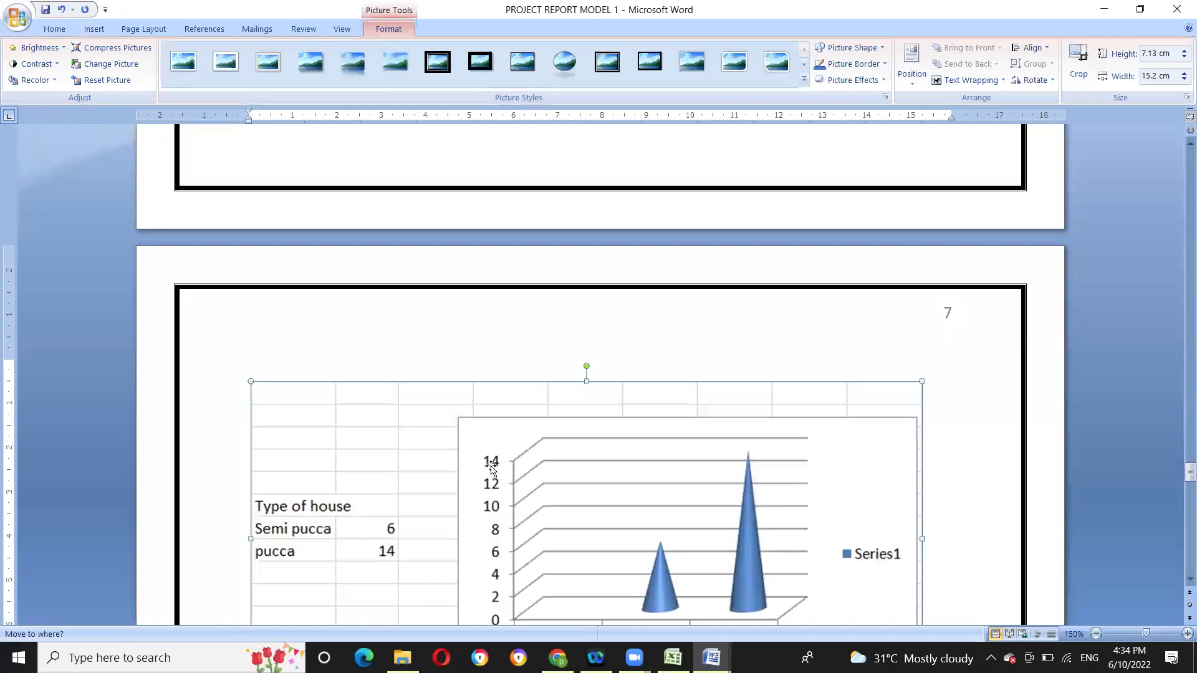
pyautogui.rightClick(492, 464)
pyautogui.moveTo(542, 424)
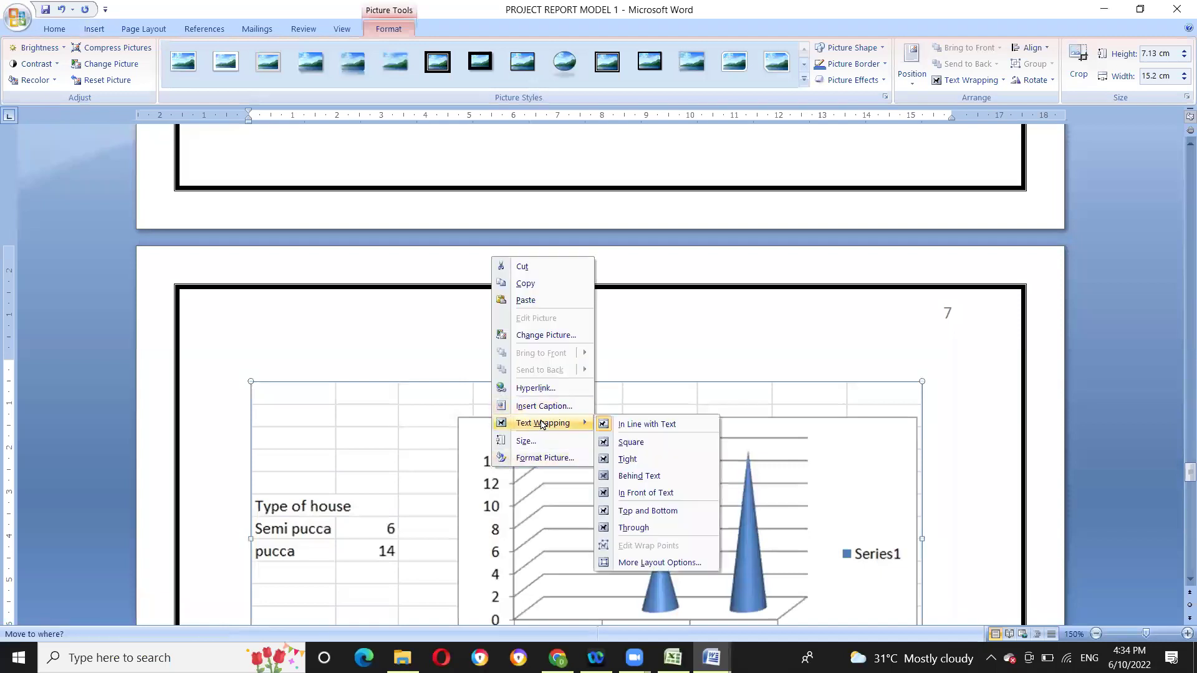
pyautogui.click(652, 493)
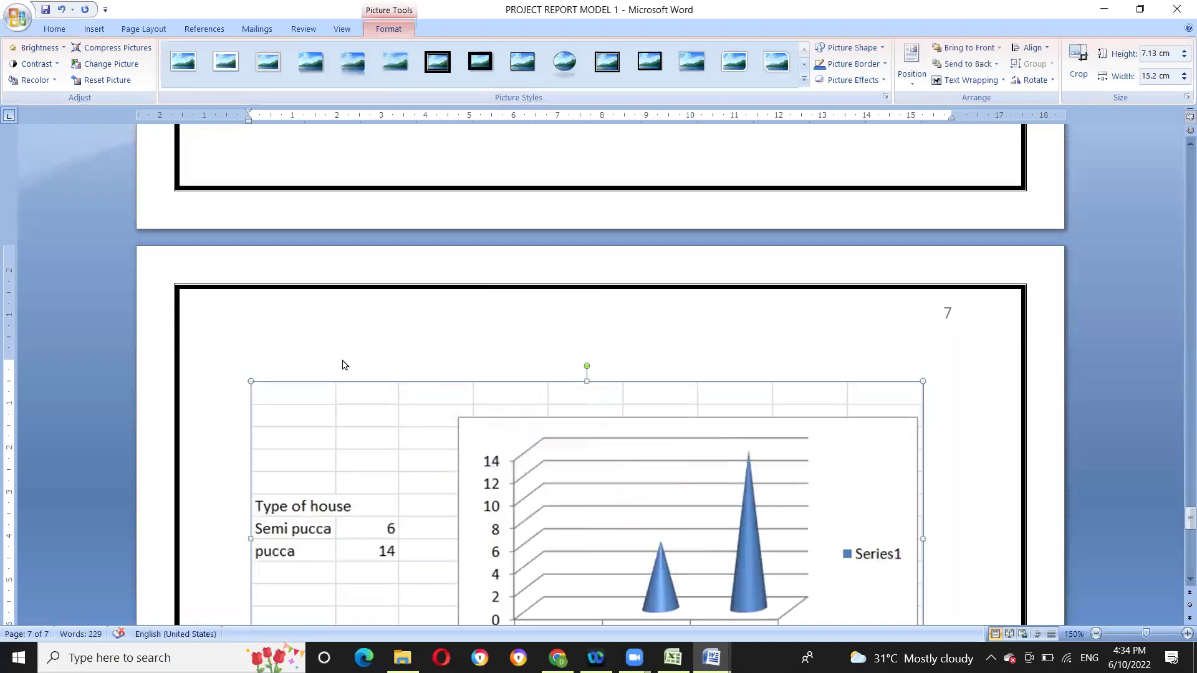
# - Shrink the chart picture to about 11.76 cm wide by 5.5 cm high and move it near the top of page 7
pyautogui.moveTo(376, 477); pyautogui.dragTo(403, 492)
pyautogui.scroll(-5, 409, 474)
pyautogui.moveTo(459, 221); pyautogui.dragTo(366, 230)
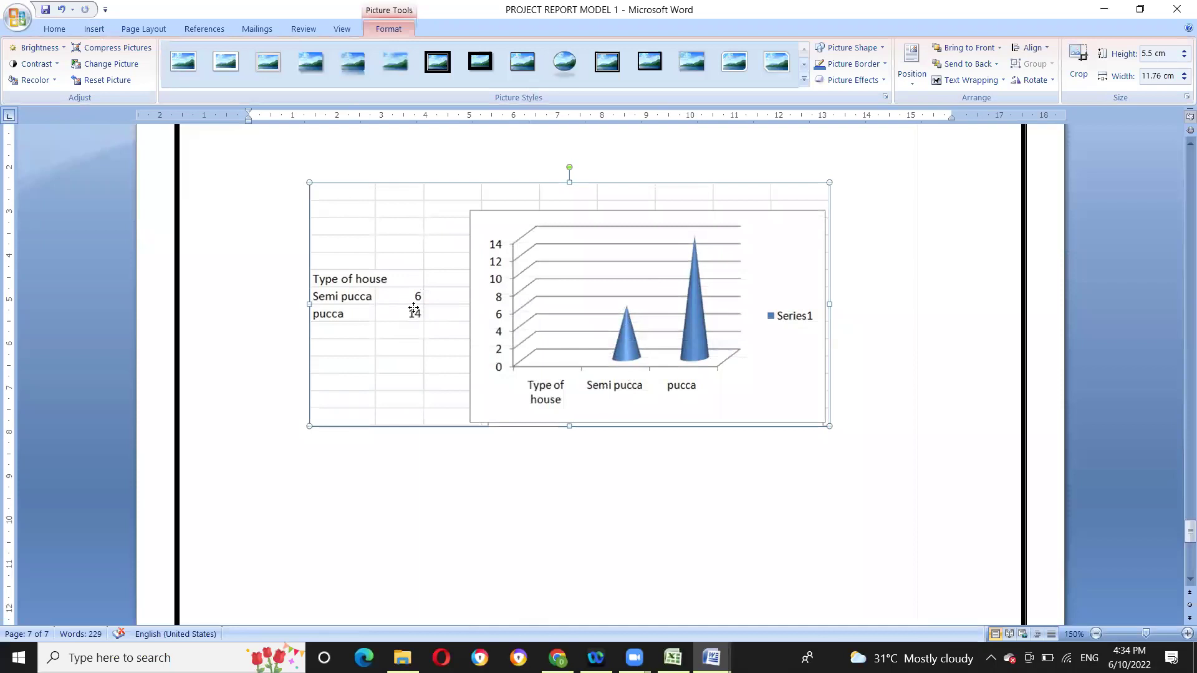
pyautogui.click(542, 326)
# - Examine the drinking water facility entries in the survey PDF in Chrome at 200% zoom, and return to the Book1 workbook in Excel
pyautogui.click(557, 658)
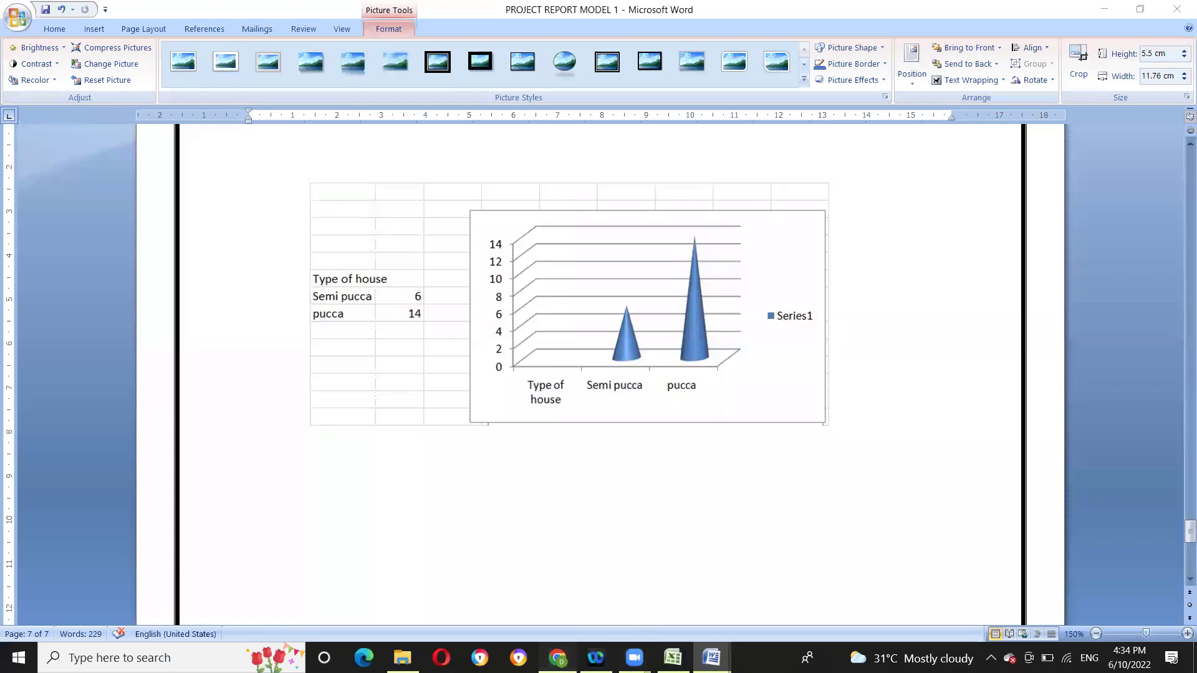
pyautogui.click(414, 11)
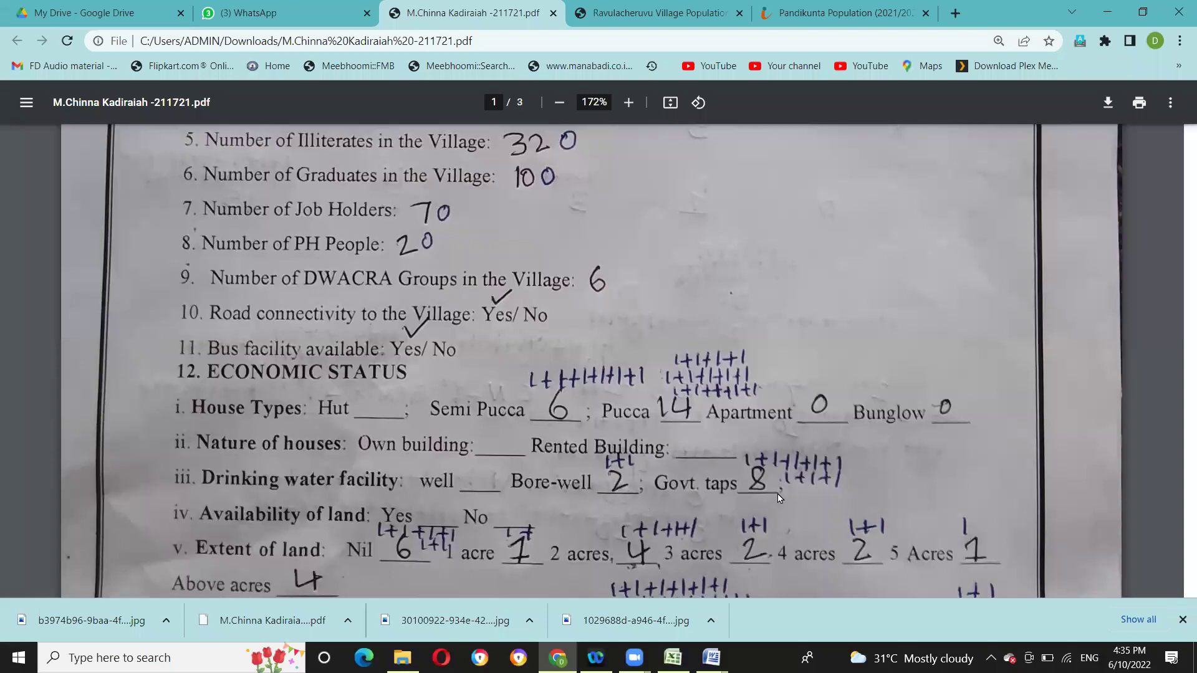
pyautogui.hotkey('ctrl', '=')
pyautogui.hotkey('ctrl', '=')
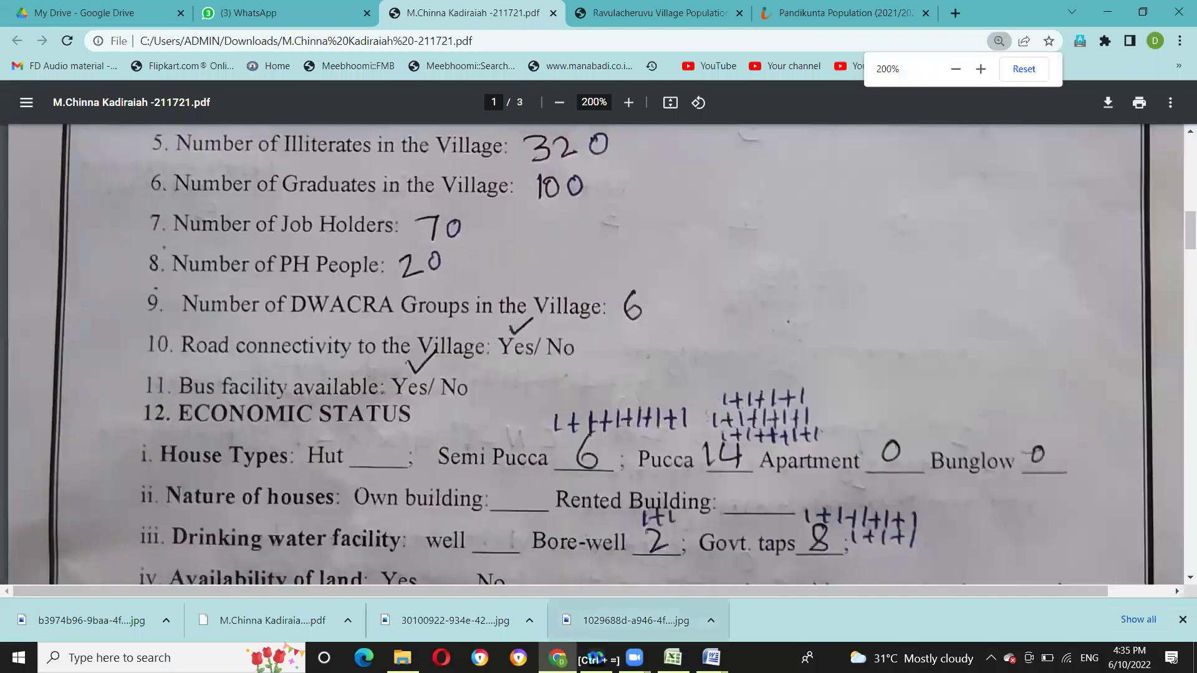
pyautogui.click(672, 658)
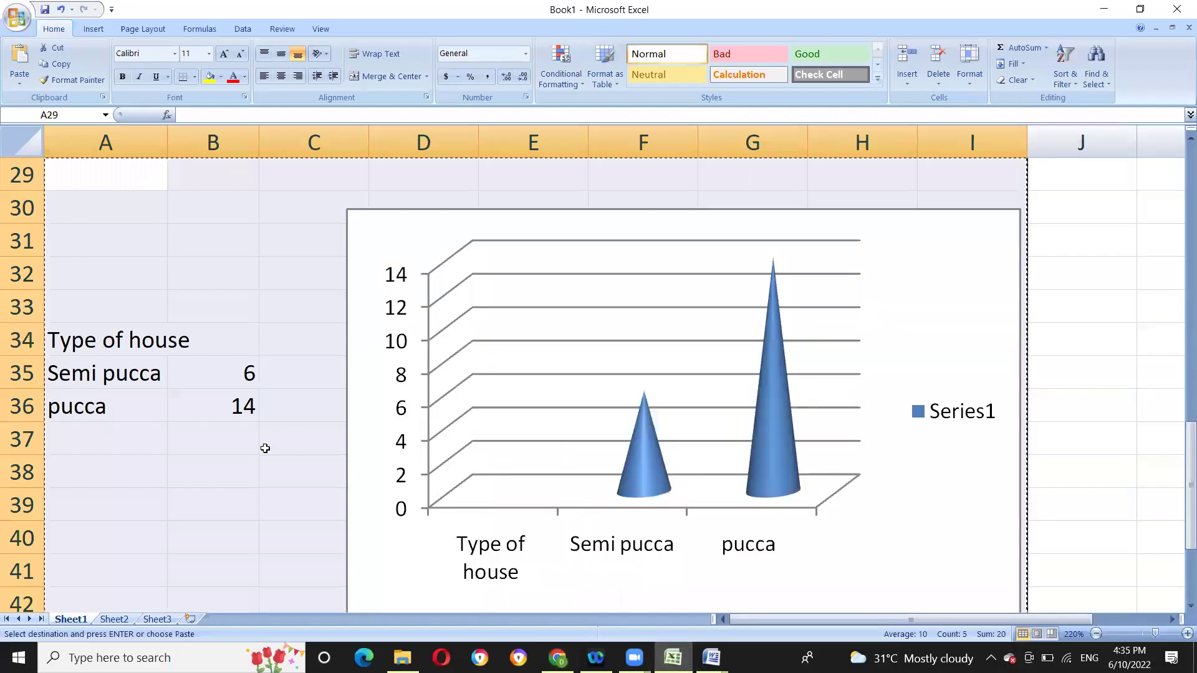
pyautogui.scroll(-10, 130, 281)
pyautogui.click(130, 282)
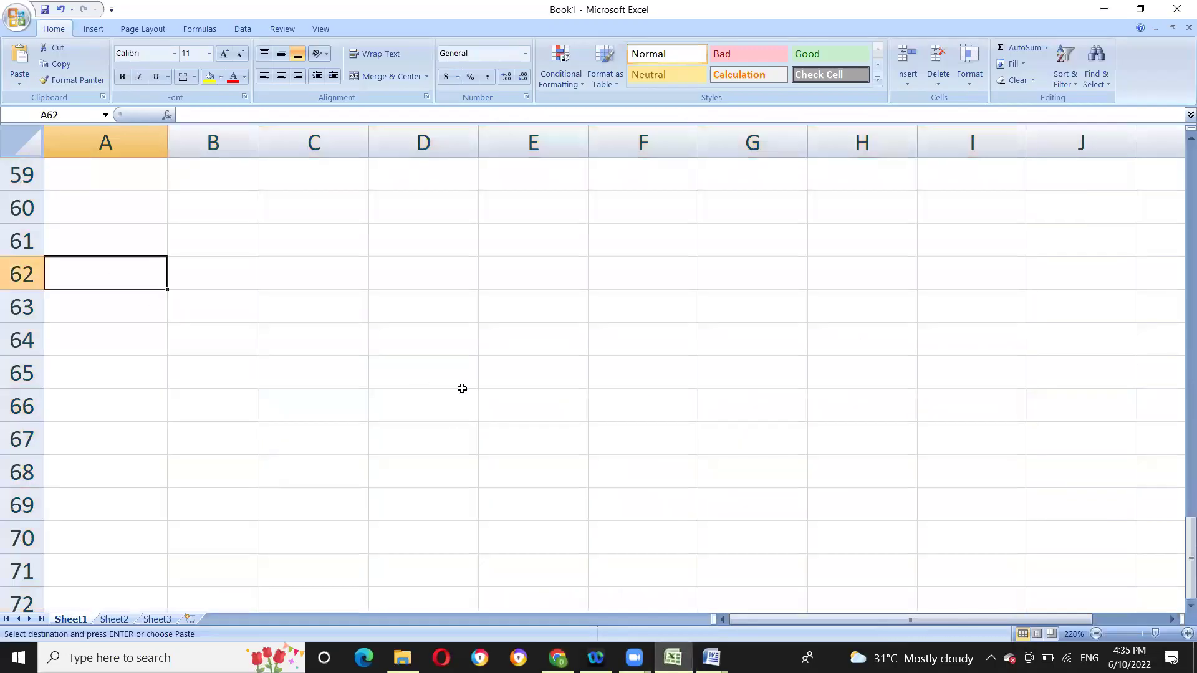
pyautogui.write('Drinkig')
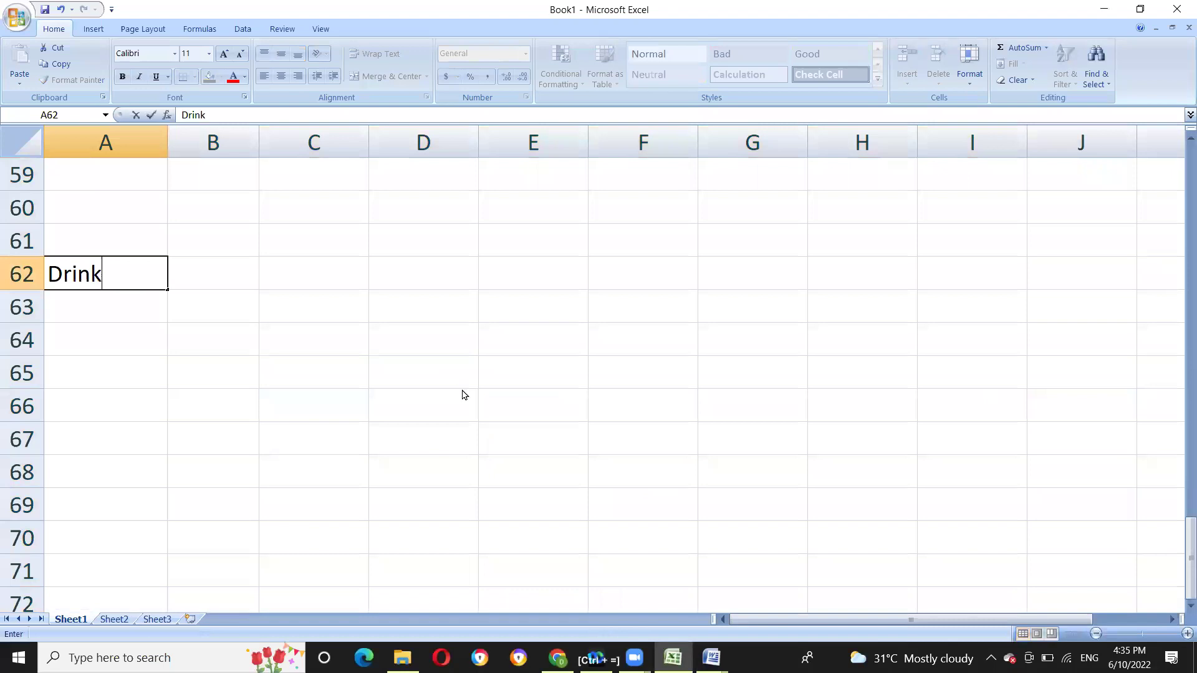
pyautogui.hotkey('ctrl', 'space')
pyautogui.press('BackSpace')
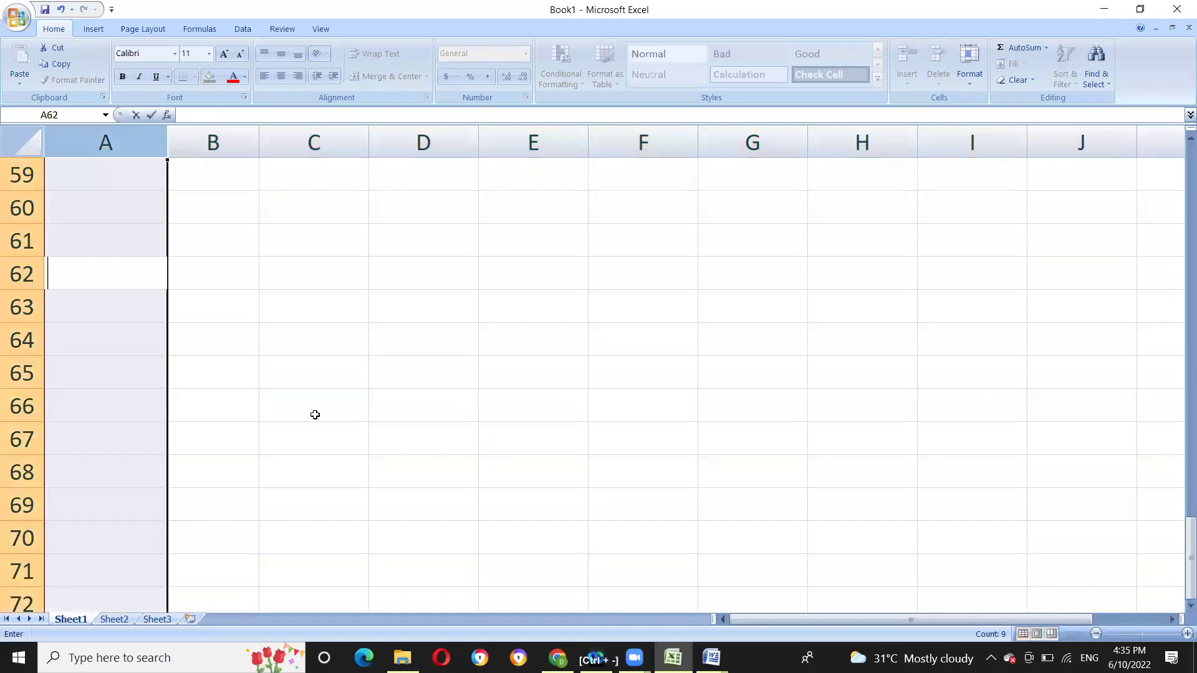
pyautogui.scroll(-10, 301, 418)
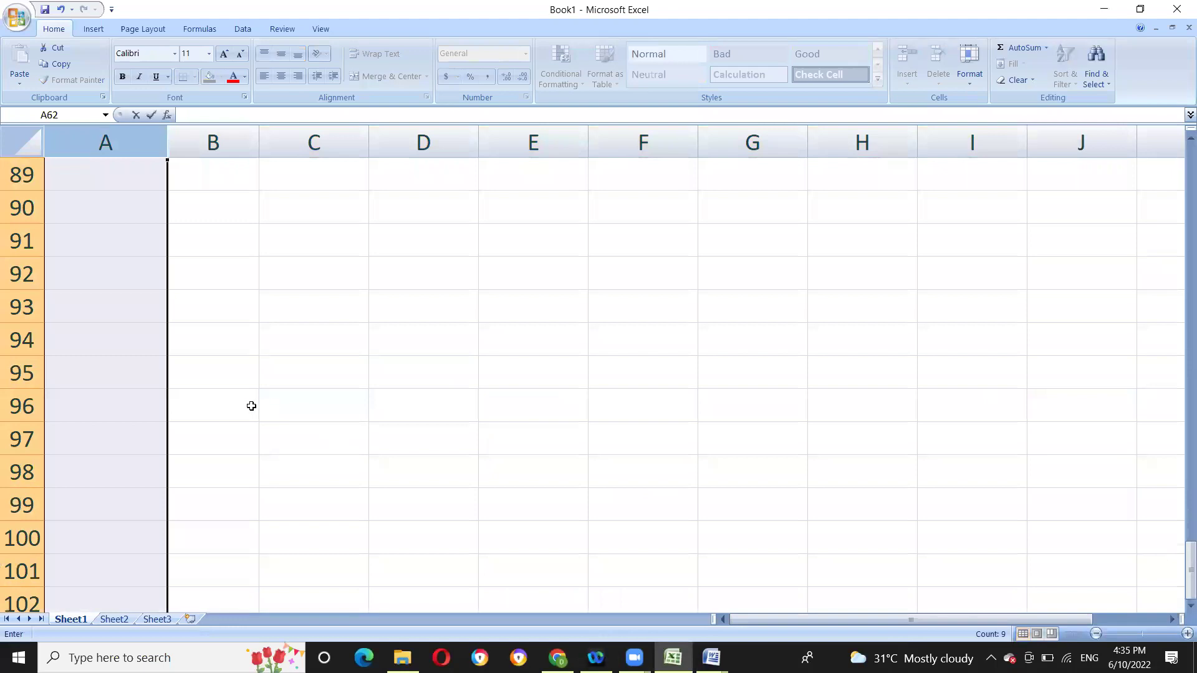
pyautogui.scroll(20, 207, 420)
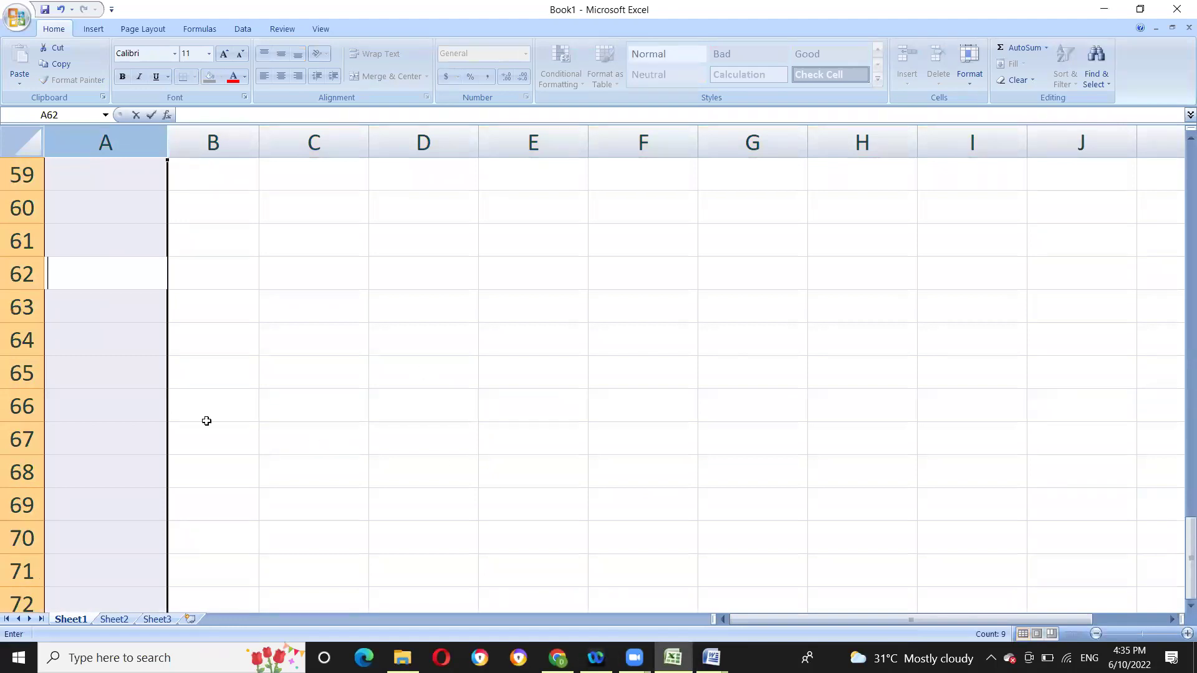
# - Enter the labels Drinking facility in cell A51 and borewells in cell A52
pyautogui.scroll(-15, 208, 420)
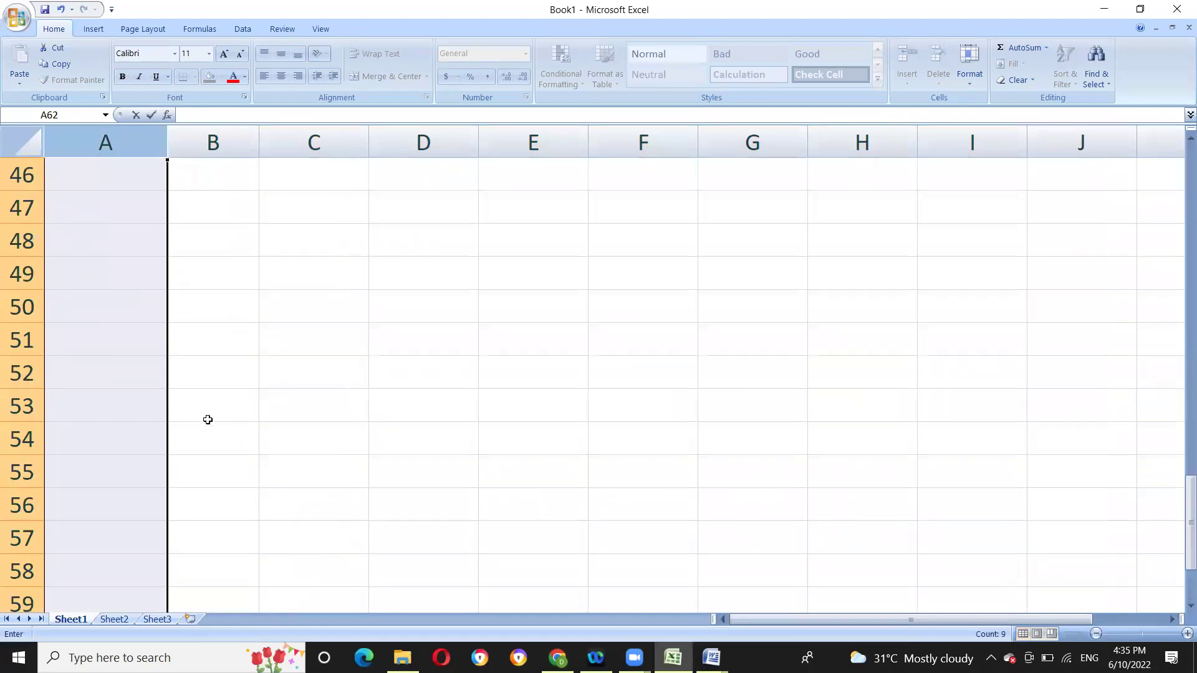
pyautogui.click(116, 350)
pyautogui.write('dr')
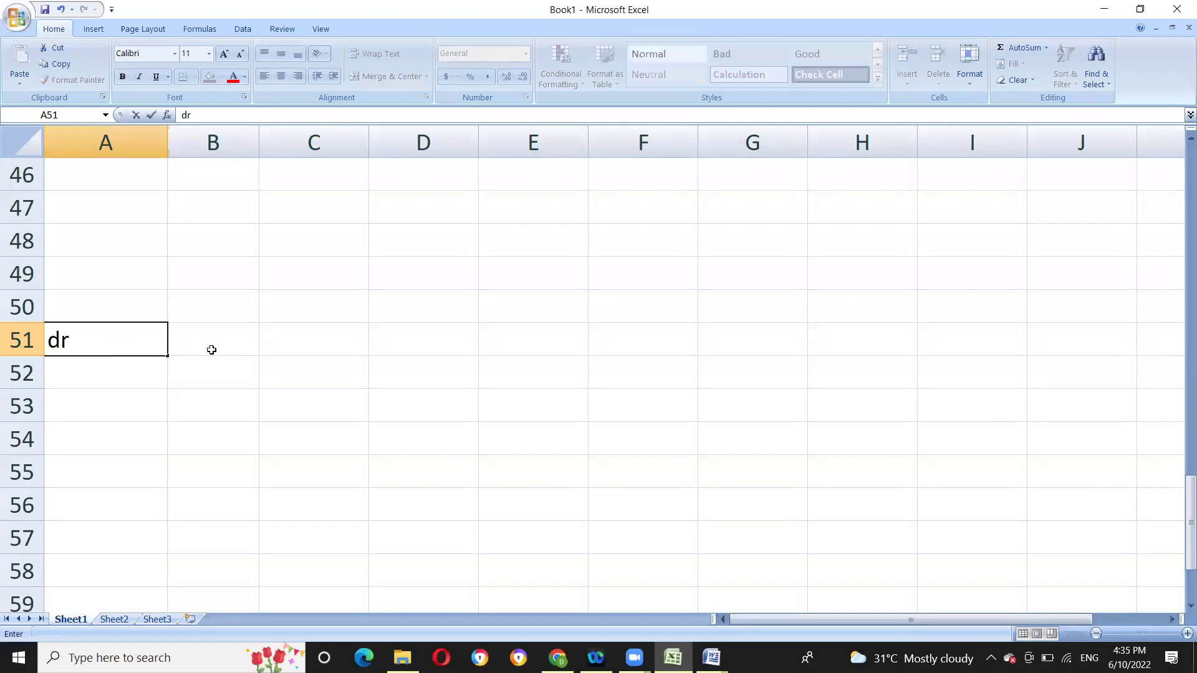
pyautogui.press('BackSpace')
pyautogui.press('BackSpace')
pyautogui.write('dRINKING facility')
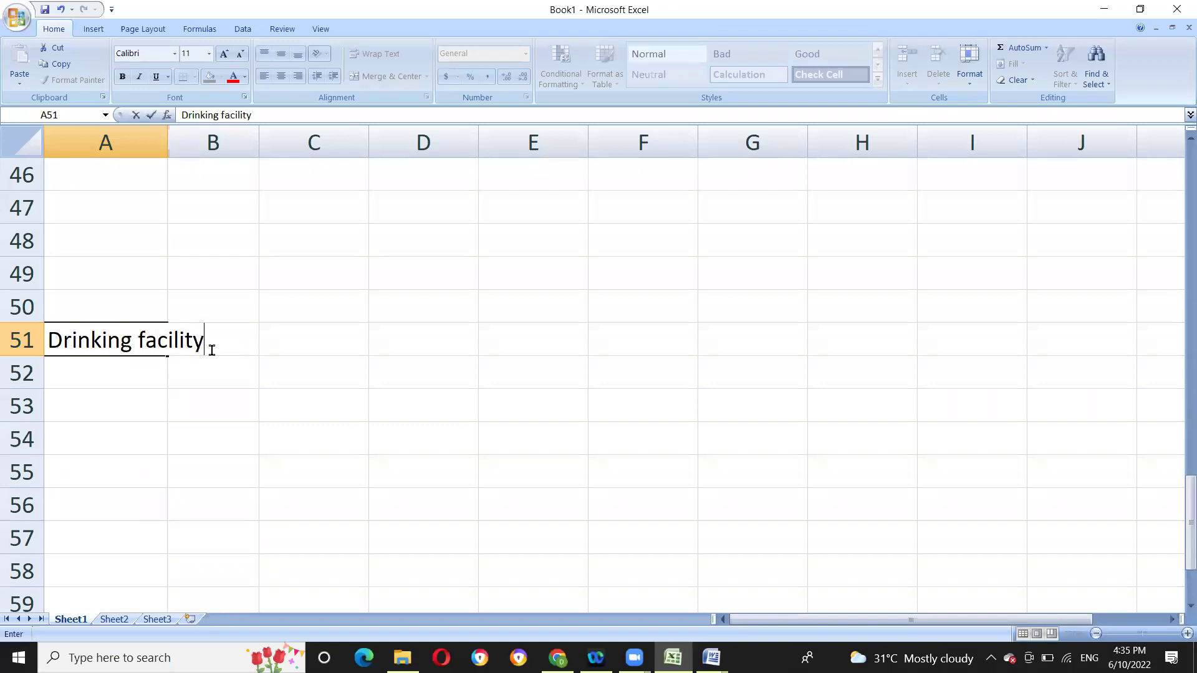
pyautogui.click(124, 378)
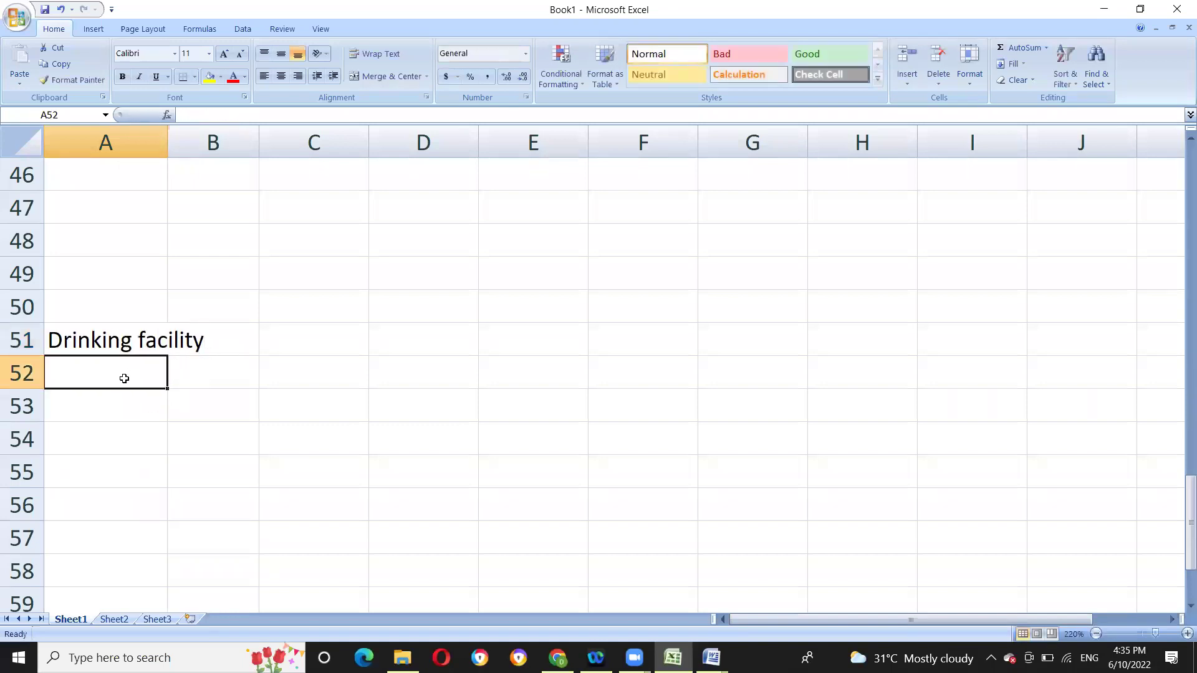
pyautogui.write('borewells')
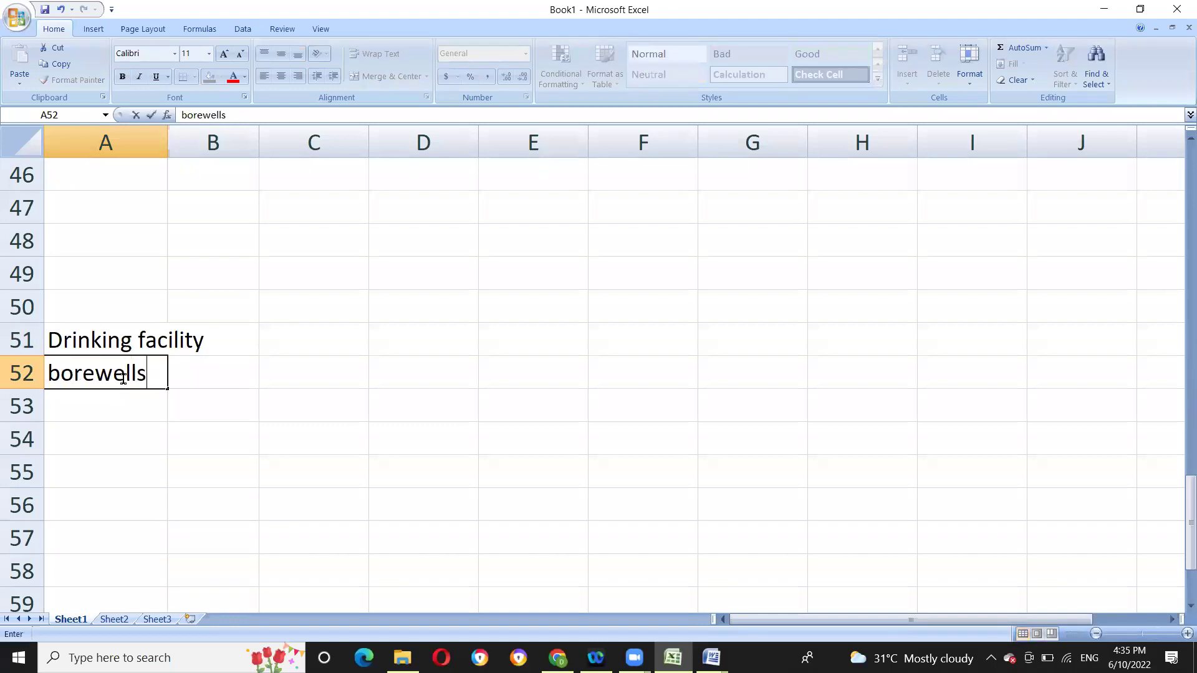
pyautogui.press('Return')
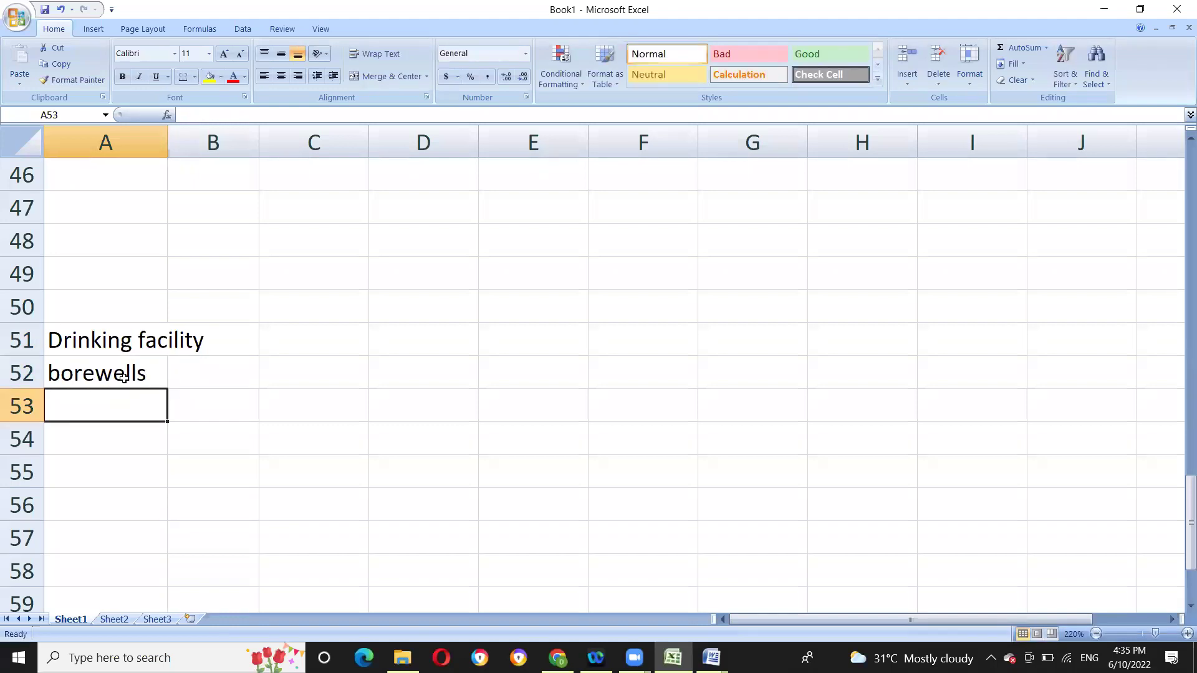
# - Enter the label Taps in cell A53 and the survey's bore-well count 2 in cell B52
pyautogui.write('Taps')
pyautogui.press('Tab')
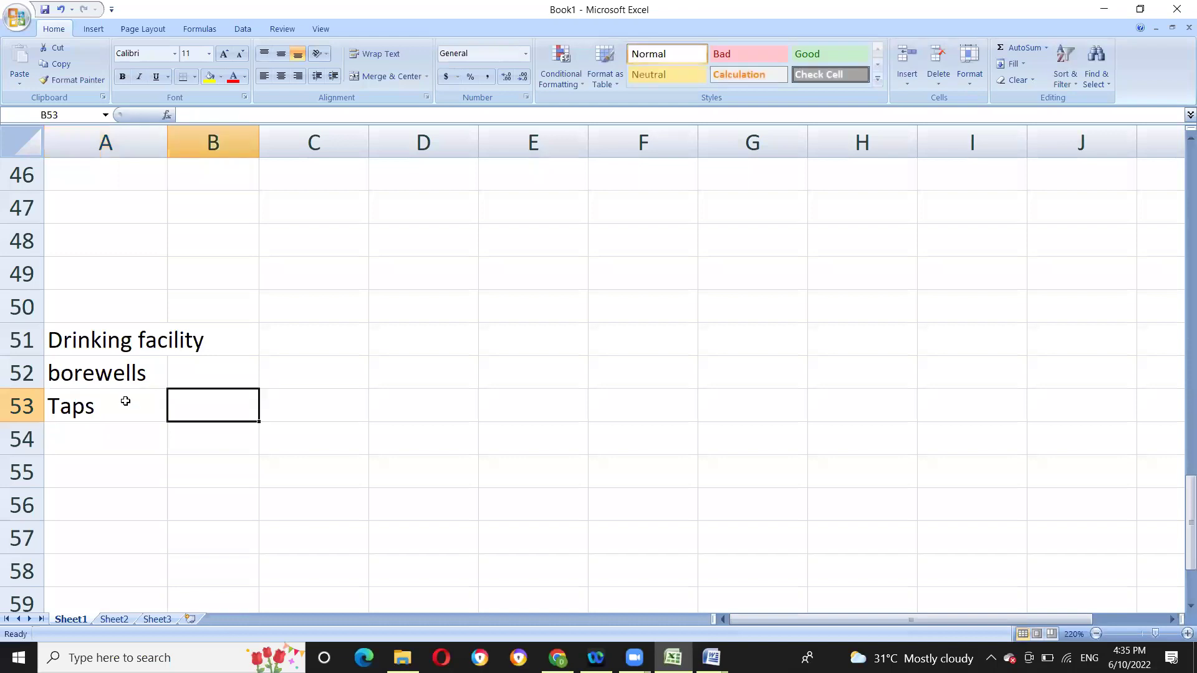
pyautogui.click(214, 379)
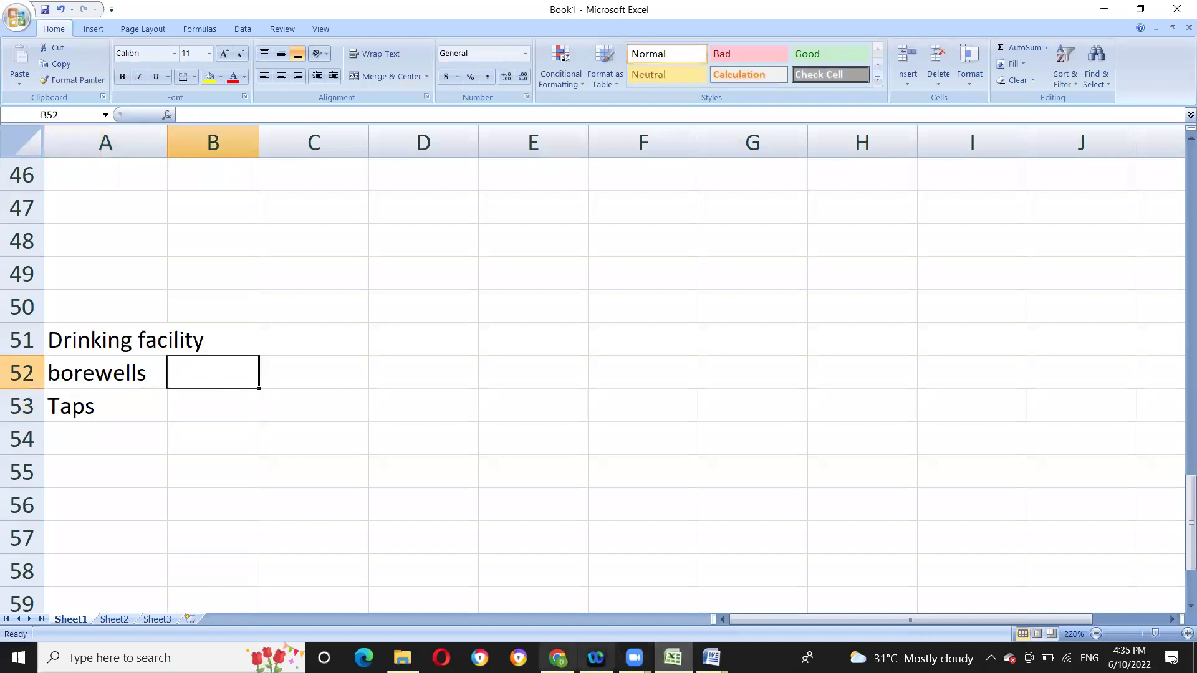
pyautogui.hotkey('alt', 'Tab')
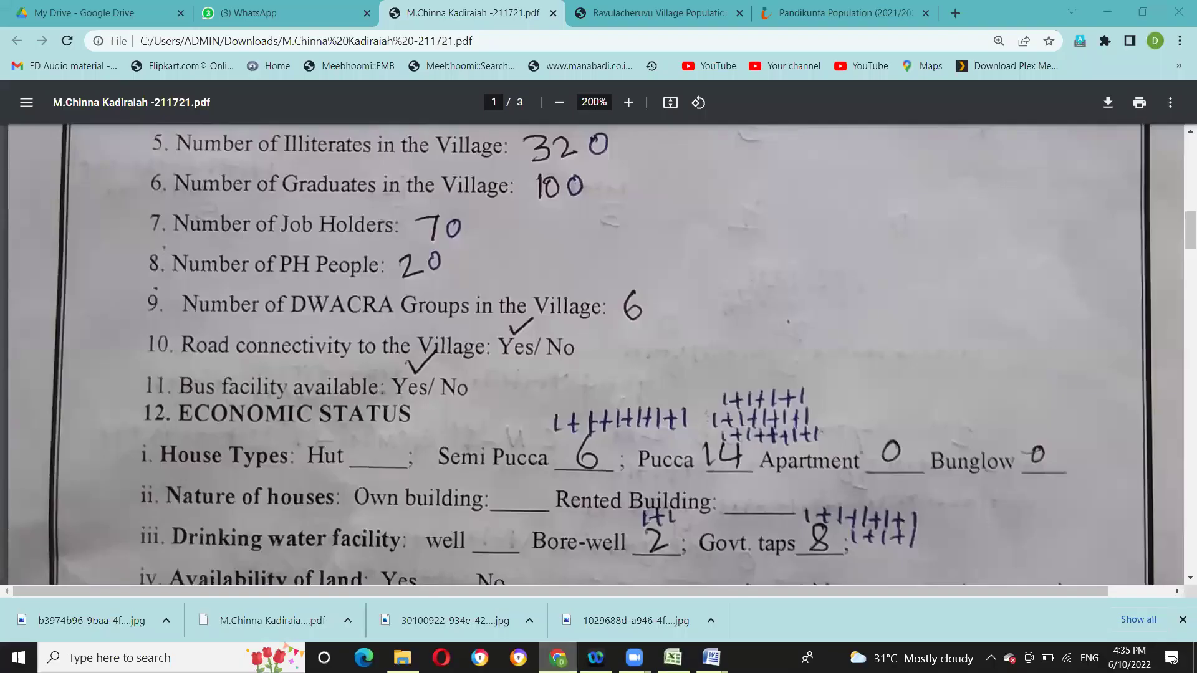
pyautogui.hotkey('alt', 'Tab')
pyautogui.write('2')
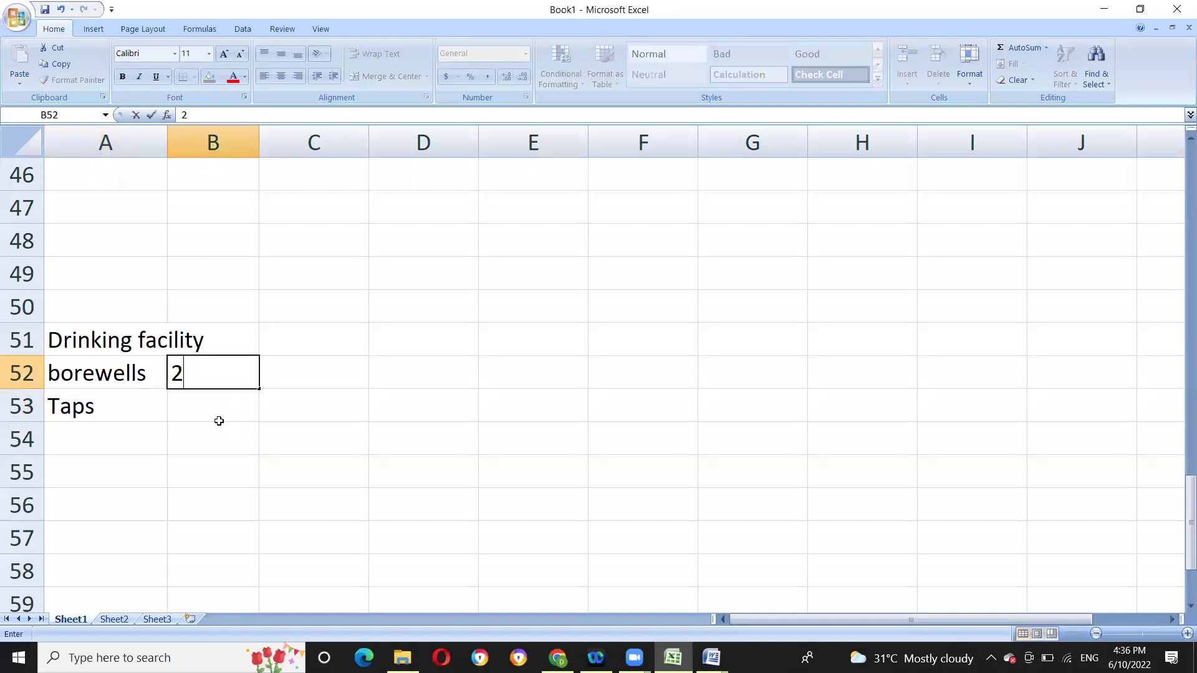
# - Check the government taps entry in the survey PDF and enter 8 in cell B53
pyautogui.hotkey('alt', 'Tab')
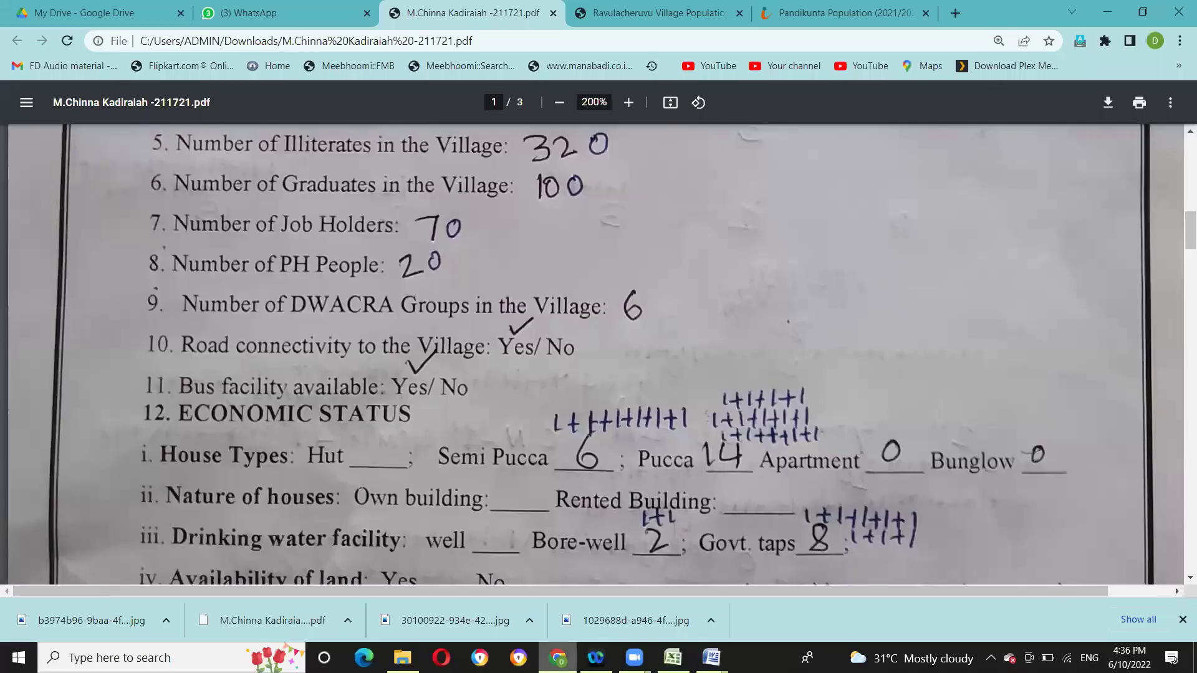
pyautogui.hotkey('alt', 'Tab')
pyautogui.click(208, 410)
pyautogui.write('8')
pyautogui.click(585, 384)
# - Insert an exploded doughnut chart from the drinking facility data in A51:B53
pyautogui.moveTo(73, 349); pyautogui.dragTo(230, 409)
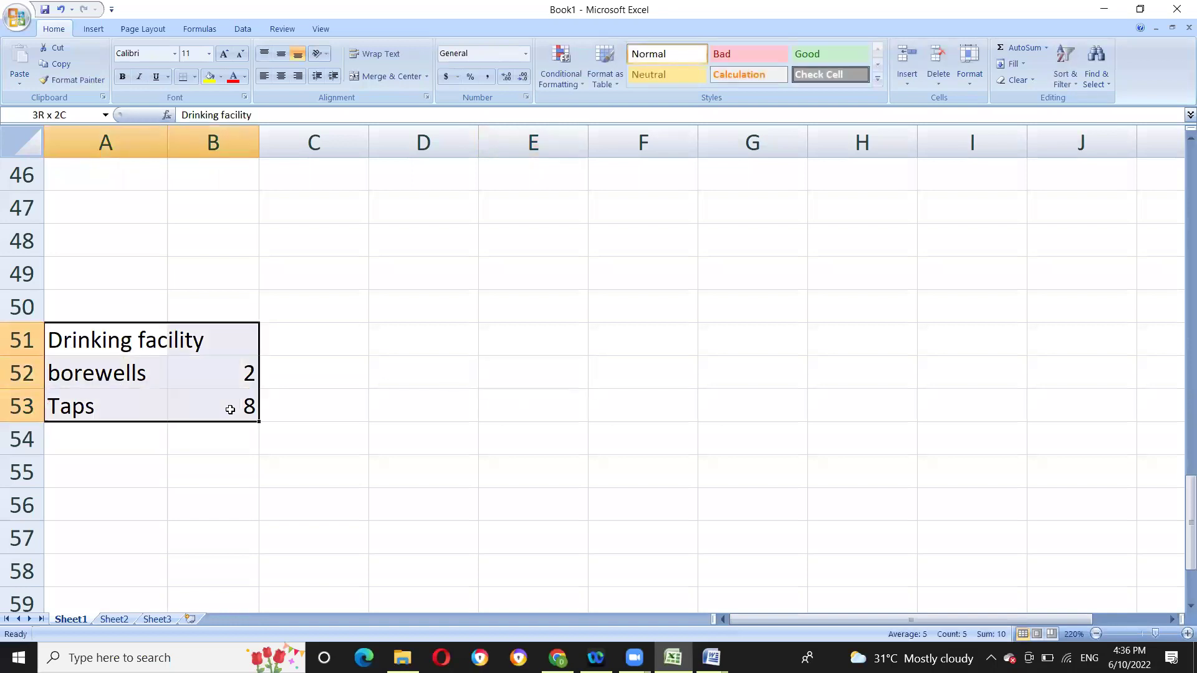
pyautogui.click(94, 30)
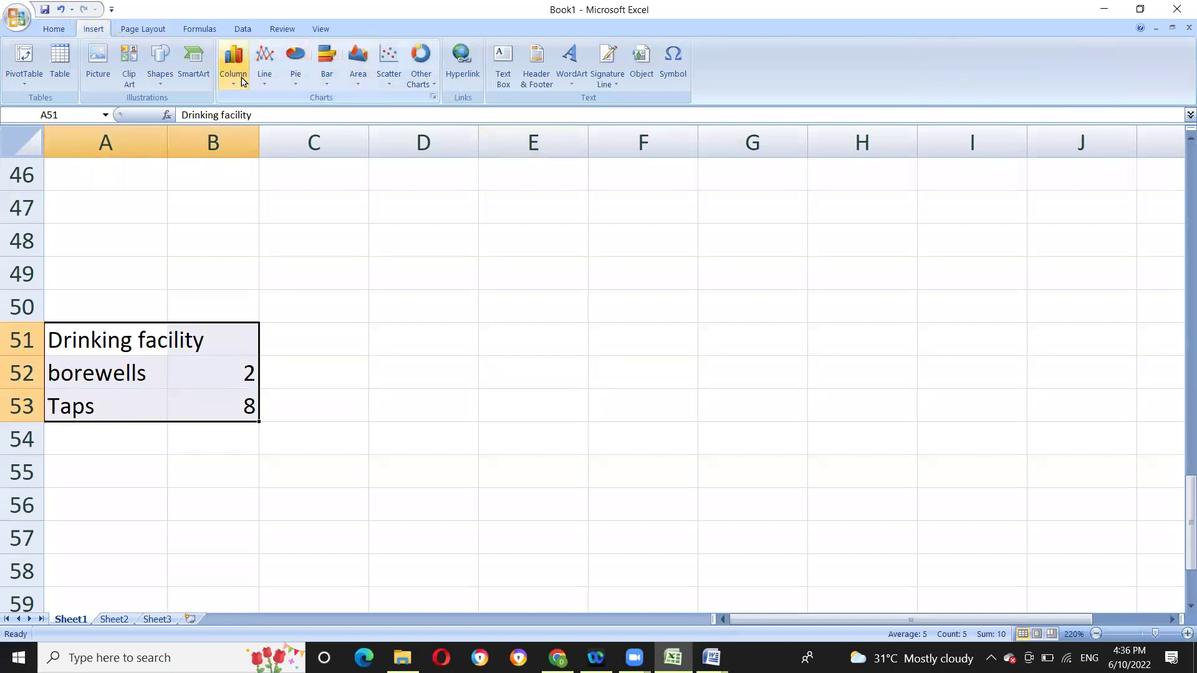
pyautogui.click(415, 73)
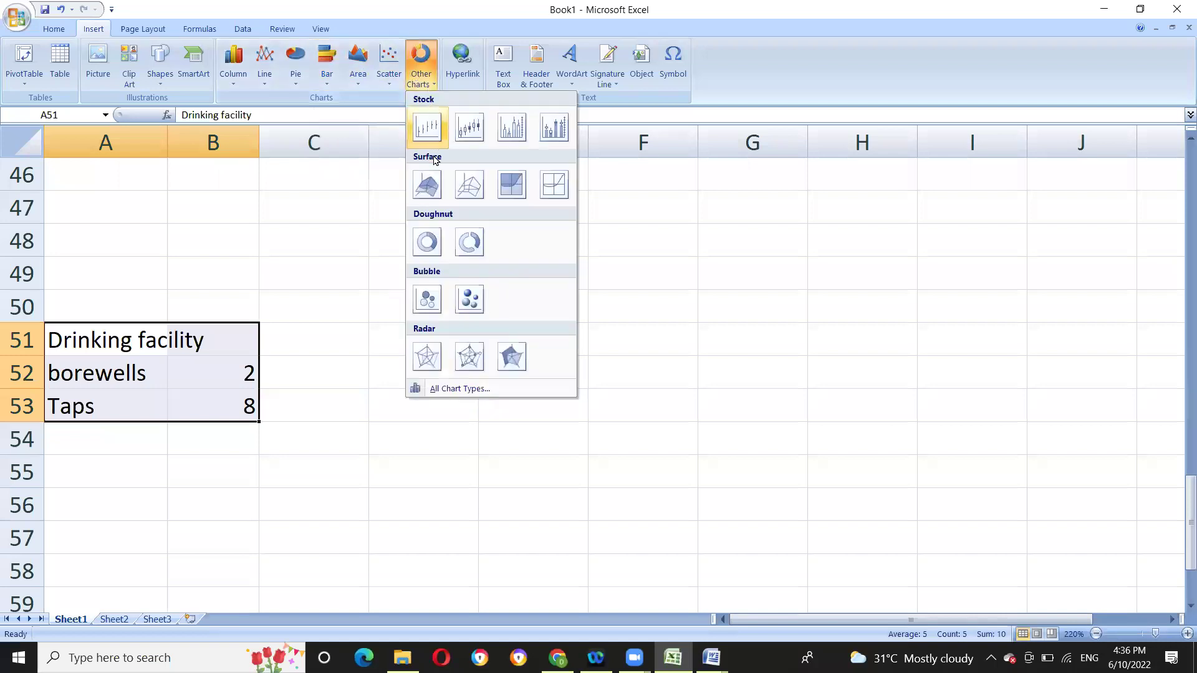
pyautogui.click(469, 245)
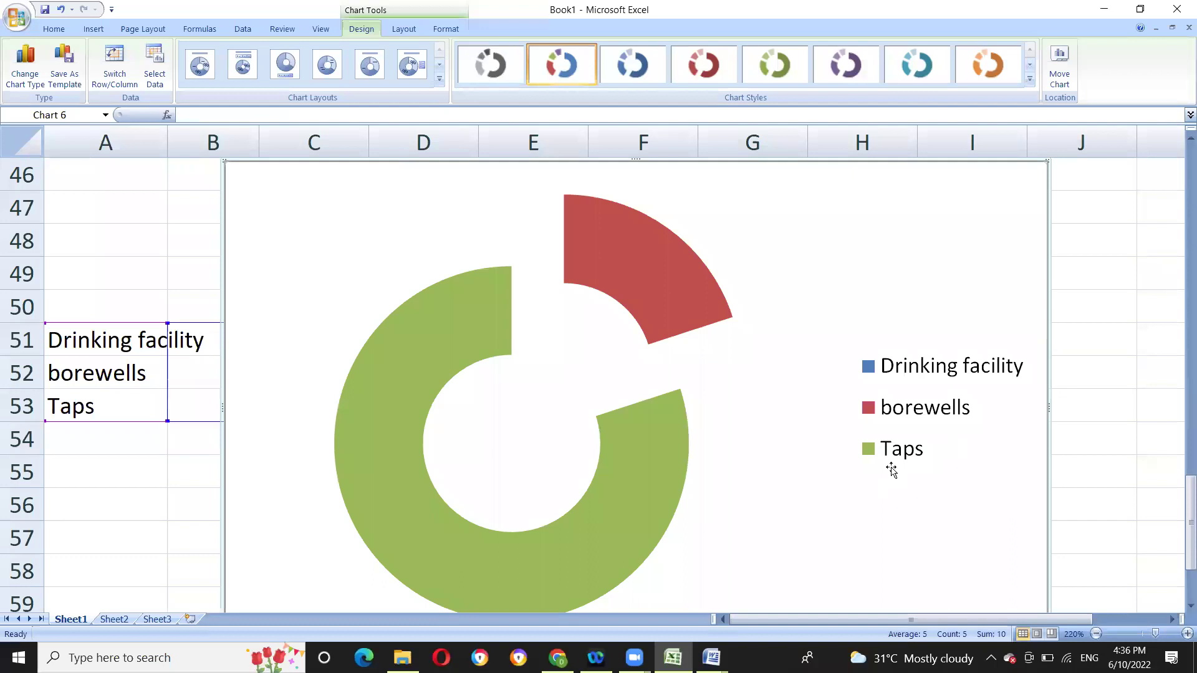
pyautogui.moveTo(637, 255)
pyautogui.moveTo(429, 485)
pyautogui.click(134, 501)
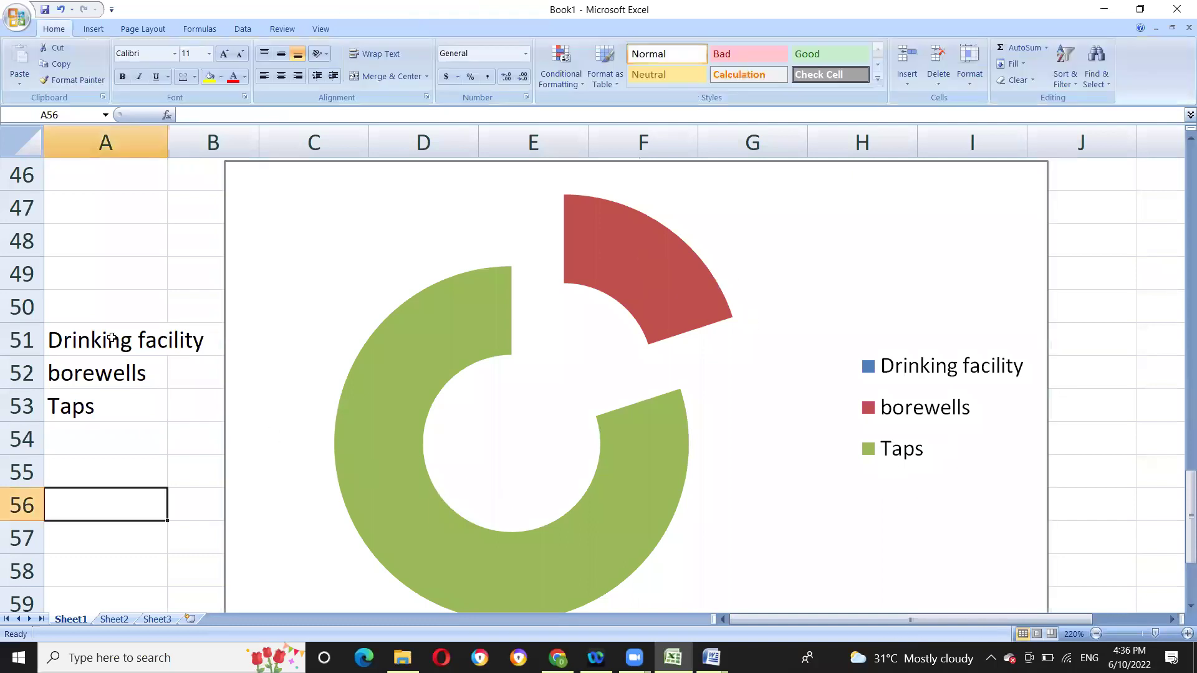
# - Move the doughnut chart clear of the drinking facility table so it no longer covers columns B and C
pyautogui.click(225, 163)
pyautogui.moveTo(247, 192); pyautogui.dragTo(298, 201)
pyautogui.moveTo(502, 195); pyautogui.dragTo(497, 168)
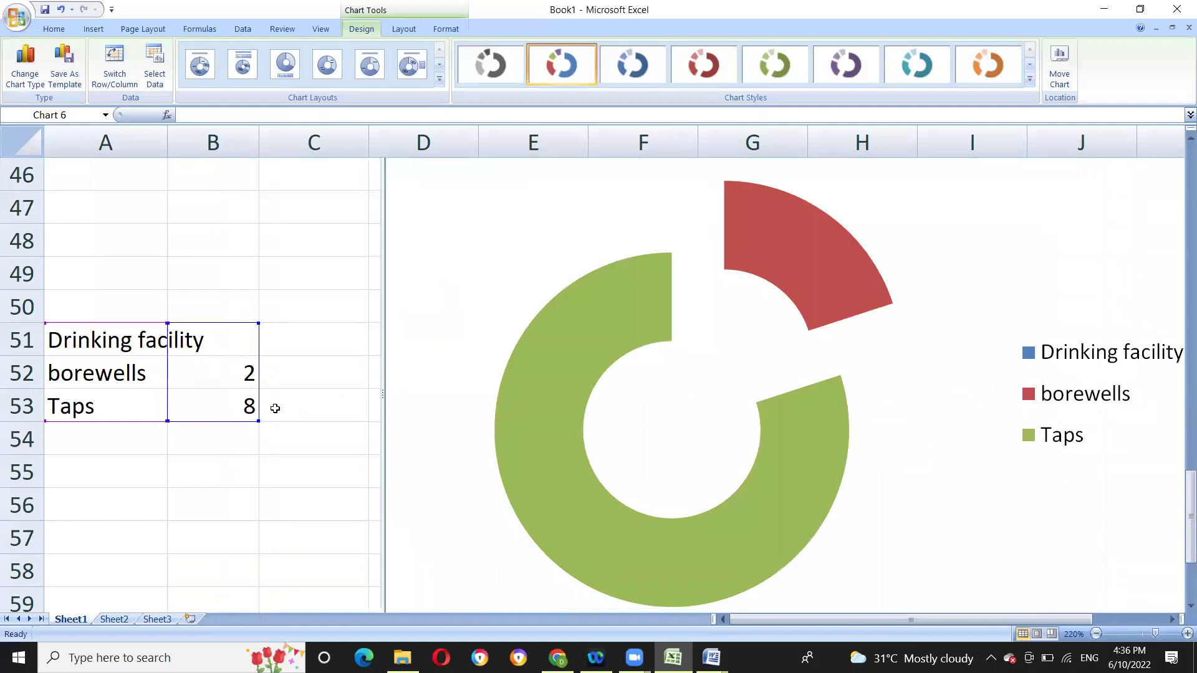
# - Compare the borewells and Taps values with the doughnut chart, and review the Type of house table and its cone chart
pyautogui.moveTo(245, 375); pyautogui.dragTo(238, 405)
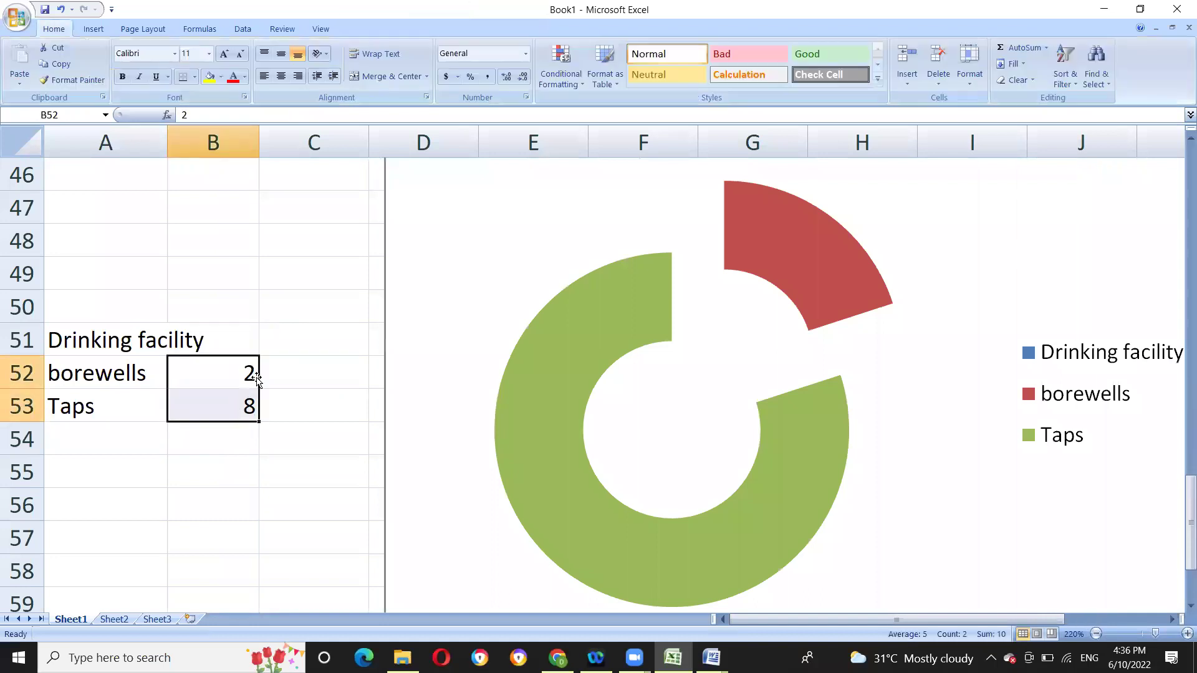
pyautogui.click(331, 382)
pyautogui.moveTo(244, 378); pyautogui.dragTo(243, 406)
pyautogui.click(322, 426)
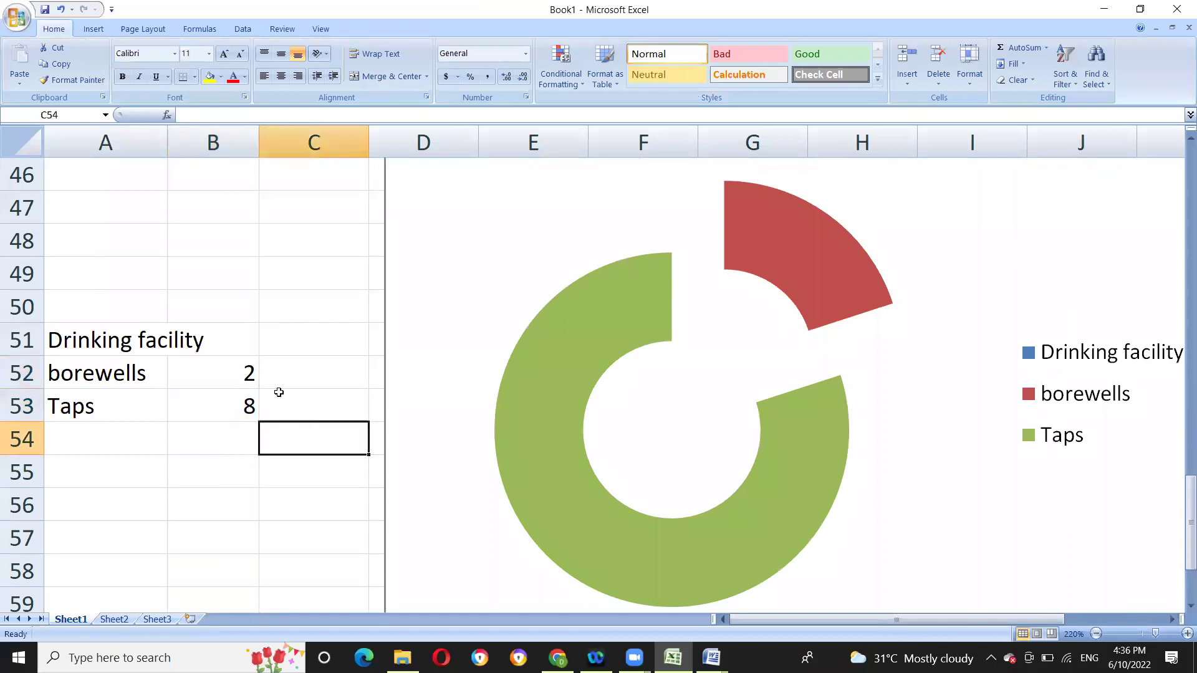
pyautogui.moveTo(241, 372); pyautogui.dragTo(235, 396)
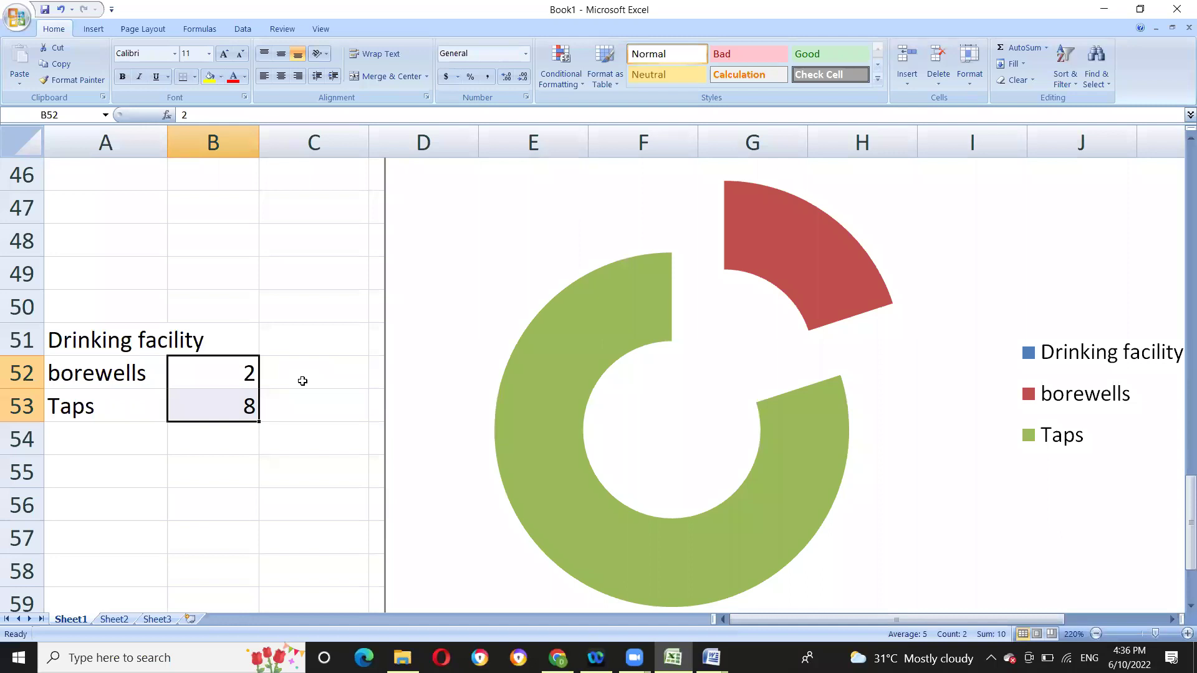
pyautogui.click(302, 381)
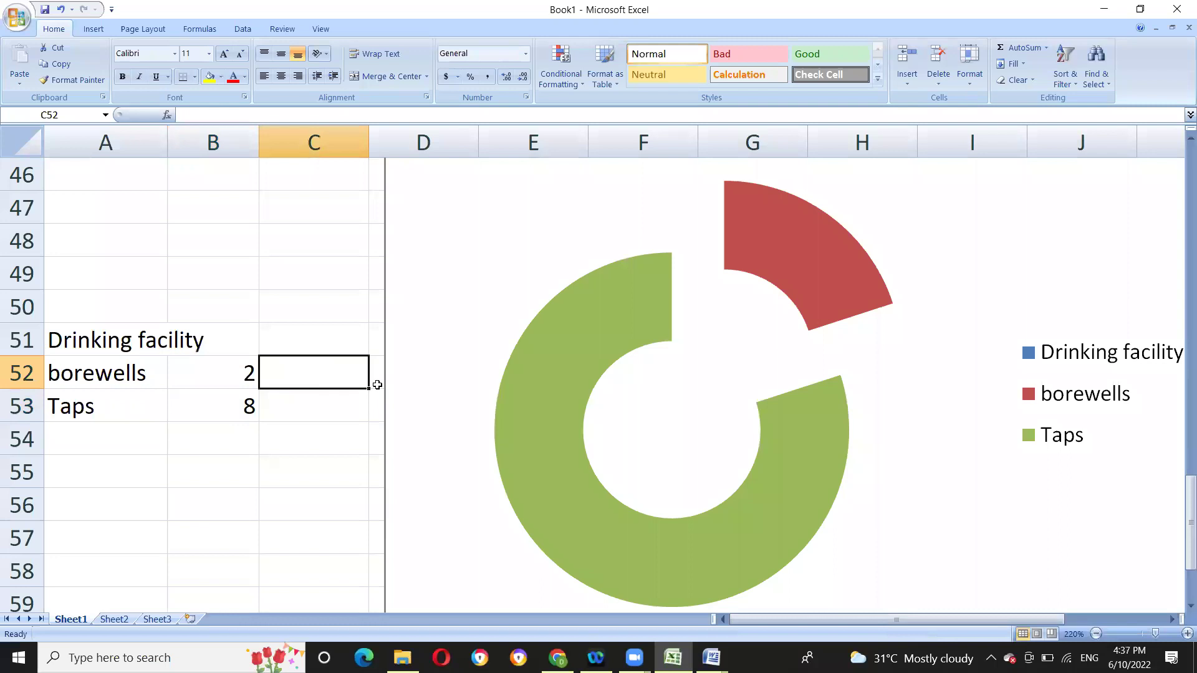
pyautogui.click(252, 417)
pyautogui.click(310, 415)
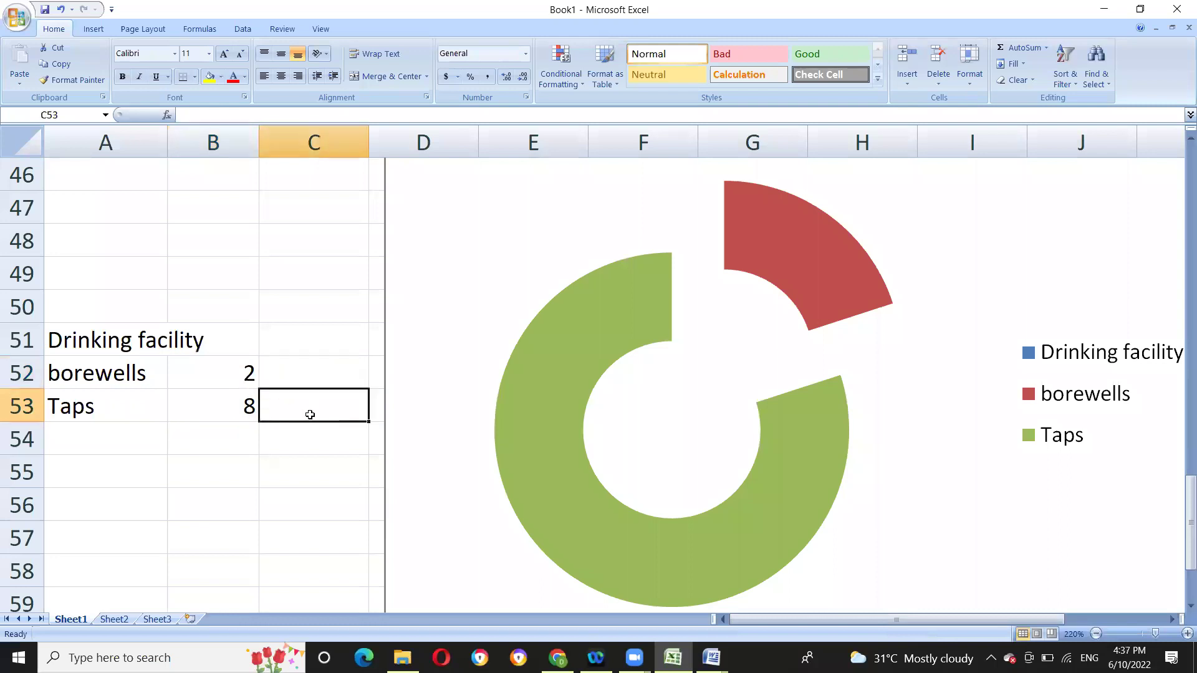
pyautogui.click(139, 425)
pyautogui.click(647, 286)
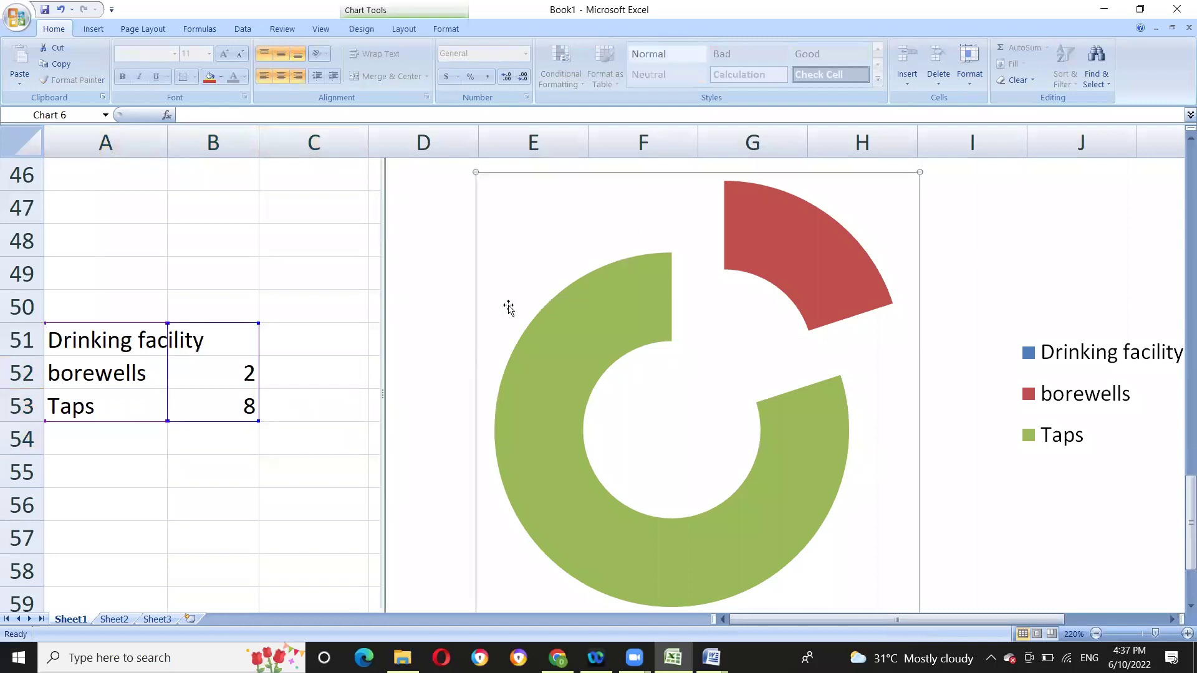
pyautogui.scroll(10, 509, 308)
pyautogui.scroll(-5, 499, 328)
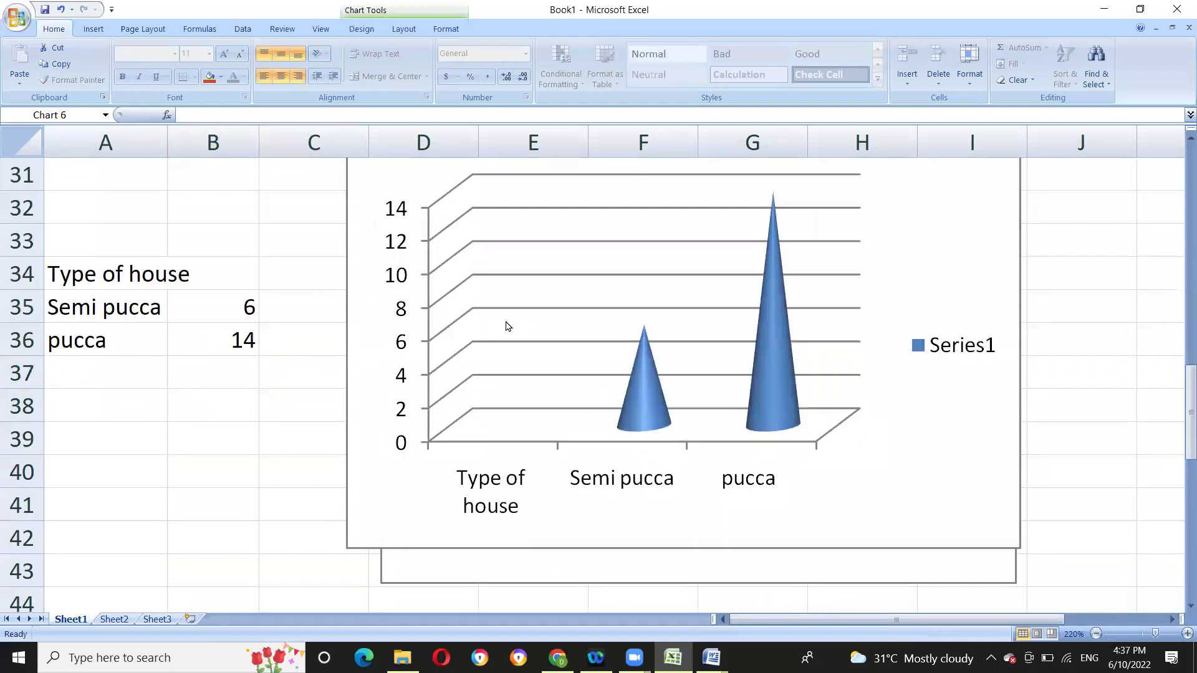
pyautogui.keyDown('ctrl'); pyautogui.scroll(-2, 508, 325); pyautogui.keyUp('ctrl')
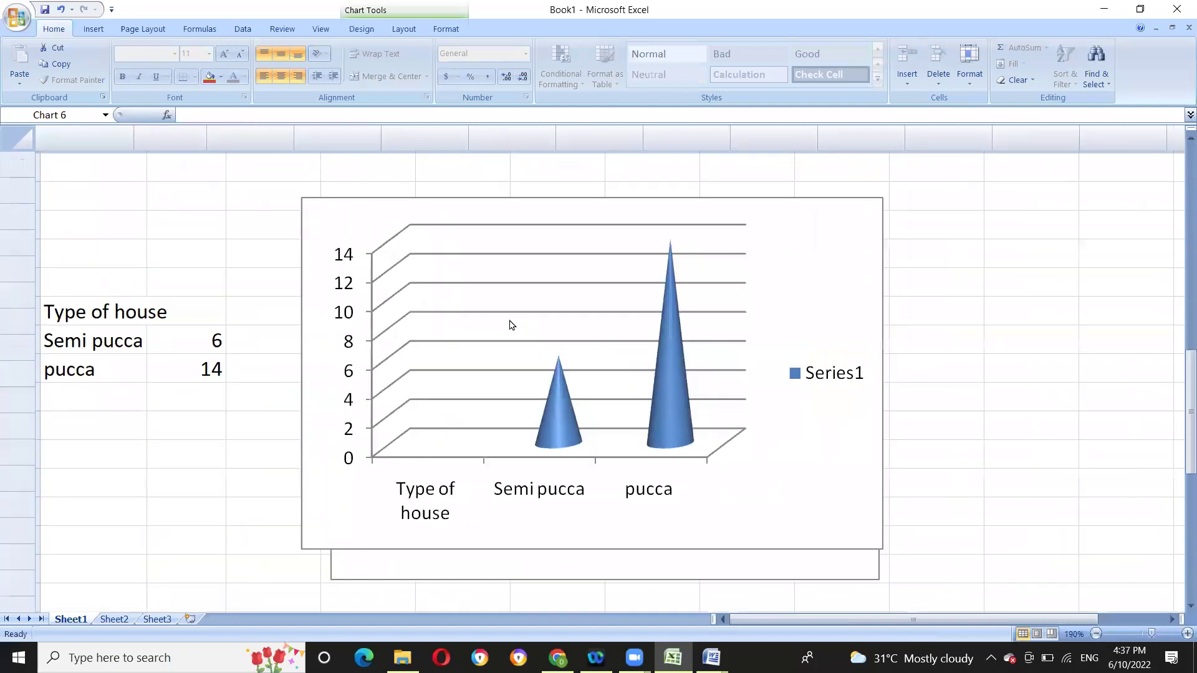